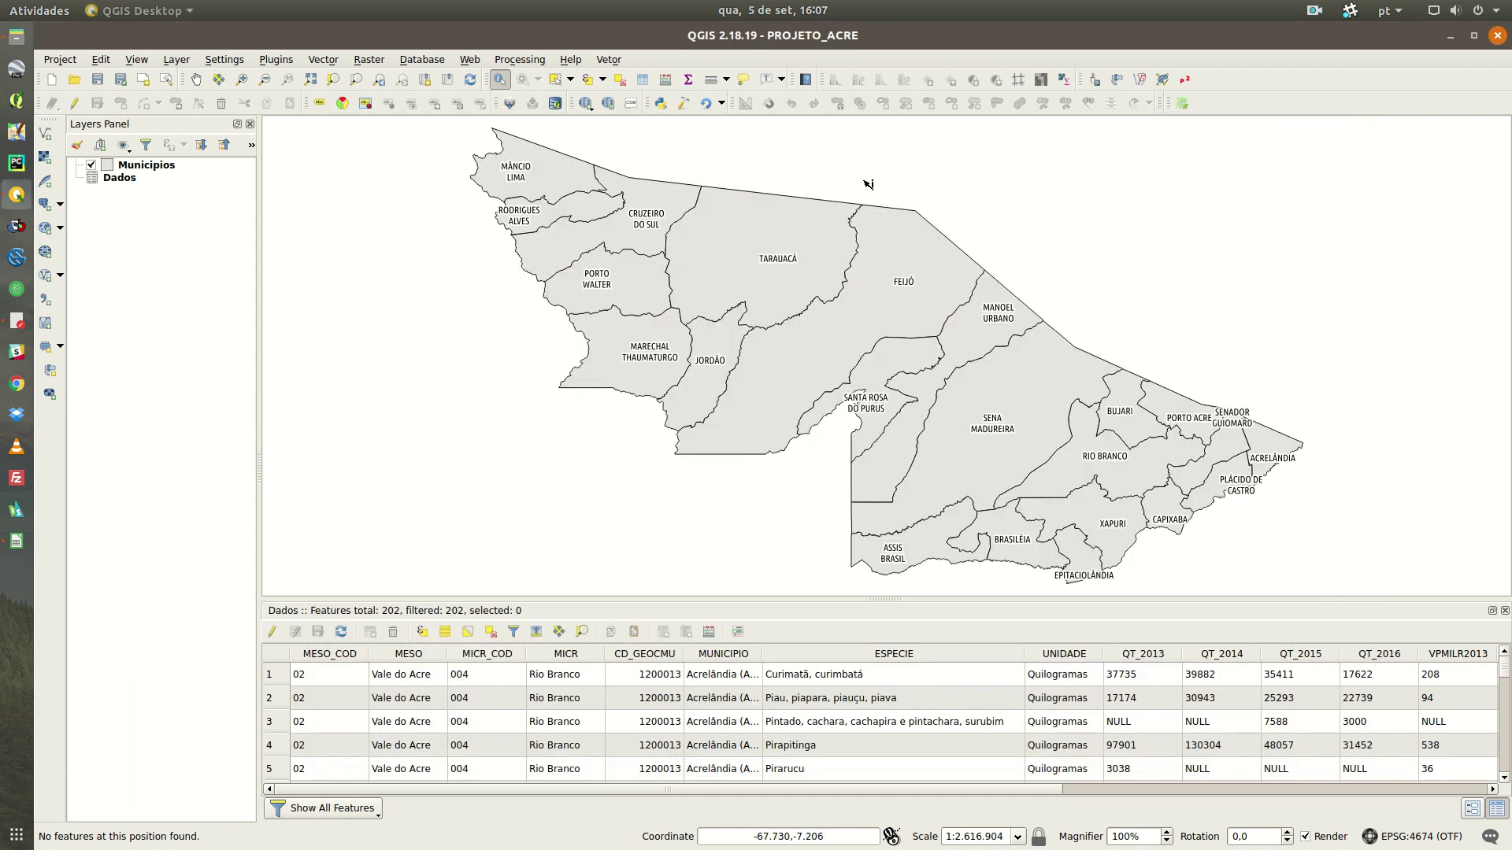
Enlarge the Dados attribute table to examine the Acrelândia records by selecting rows 1 to 8, and close the table.
left_click(193, 166)
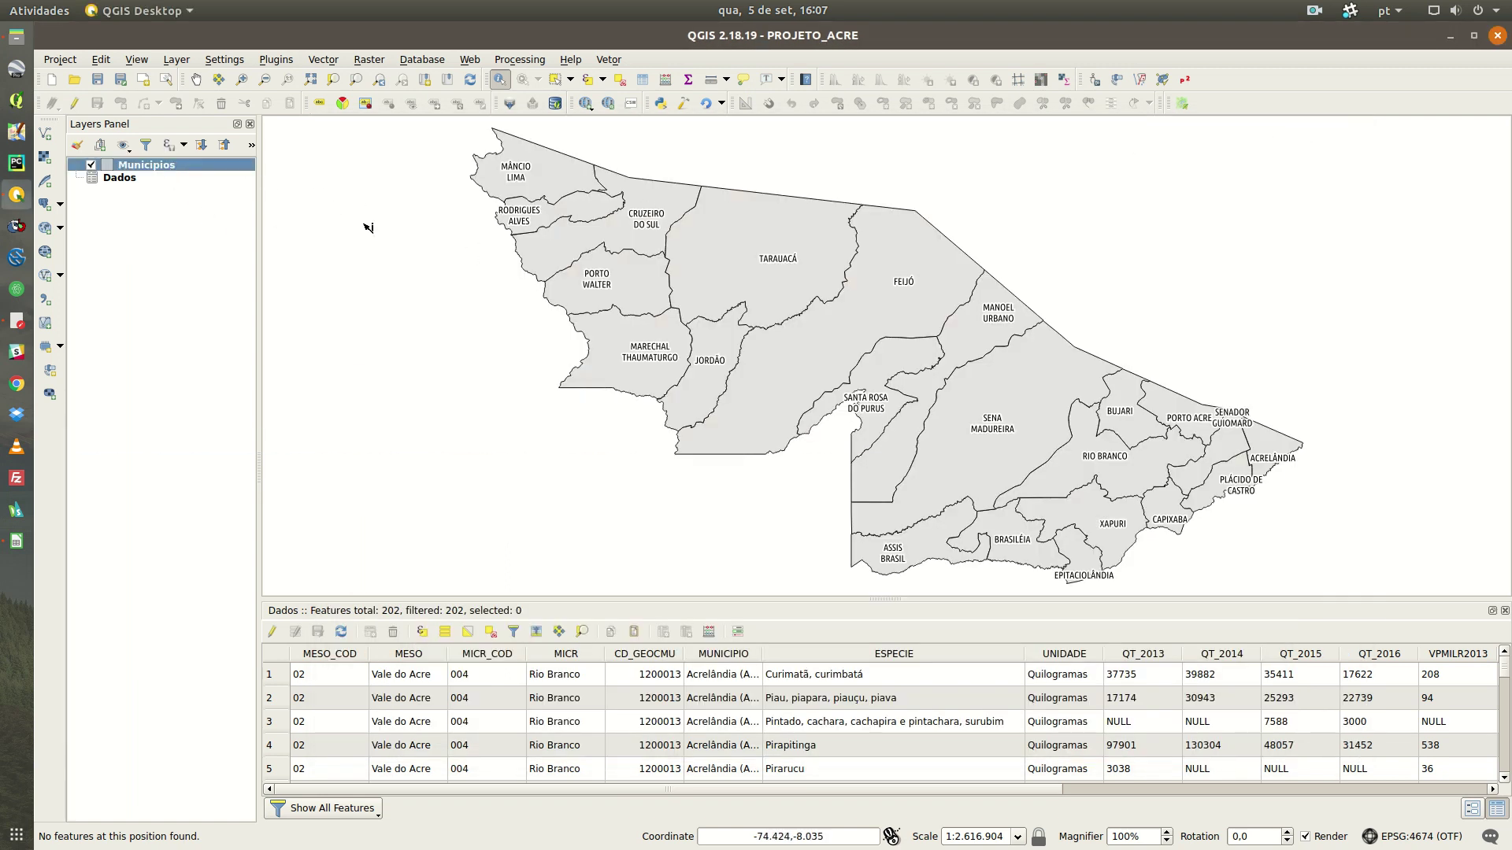
left_click(110, 178)
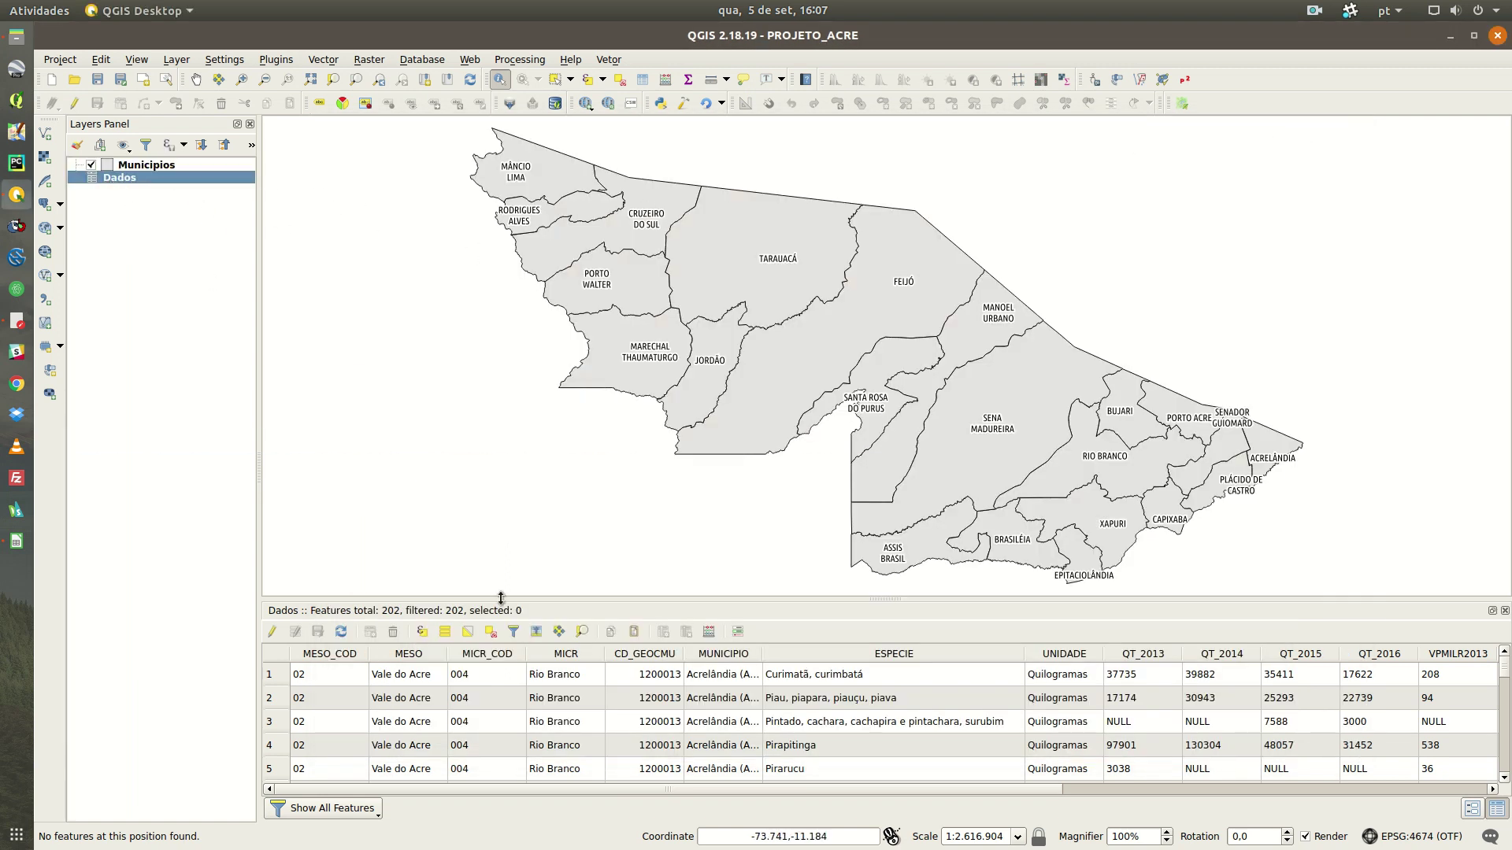
left_click_drag(501, 599, 502, 425)
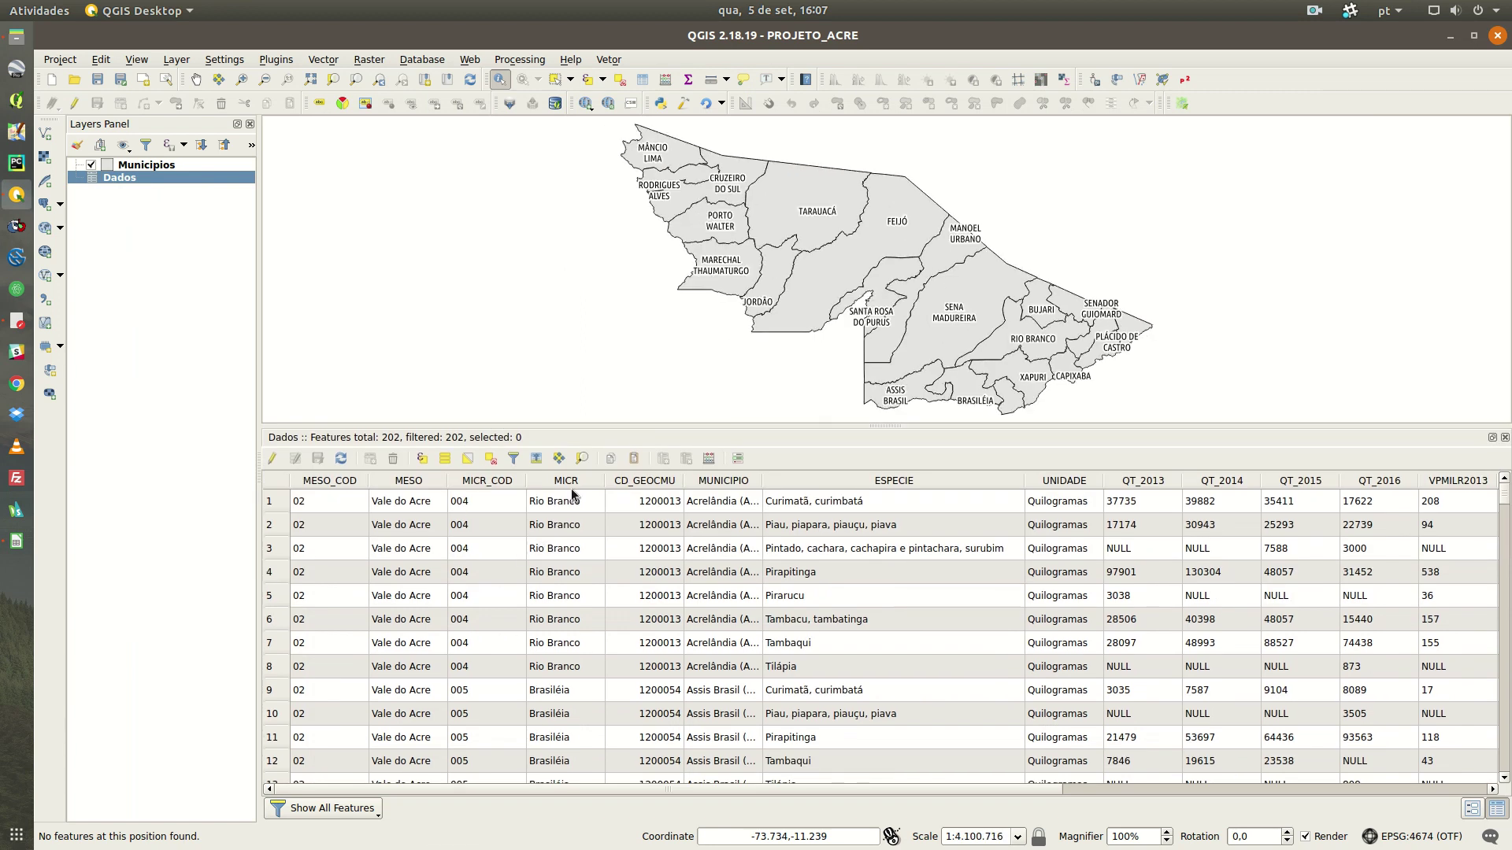
left_click_drag(276, 666, 275, 501)
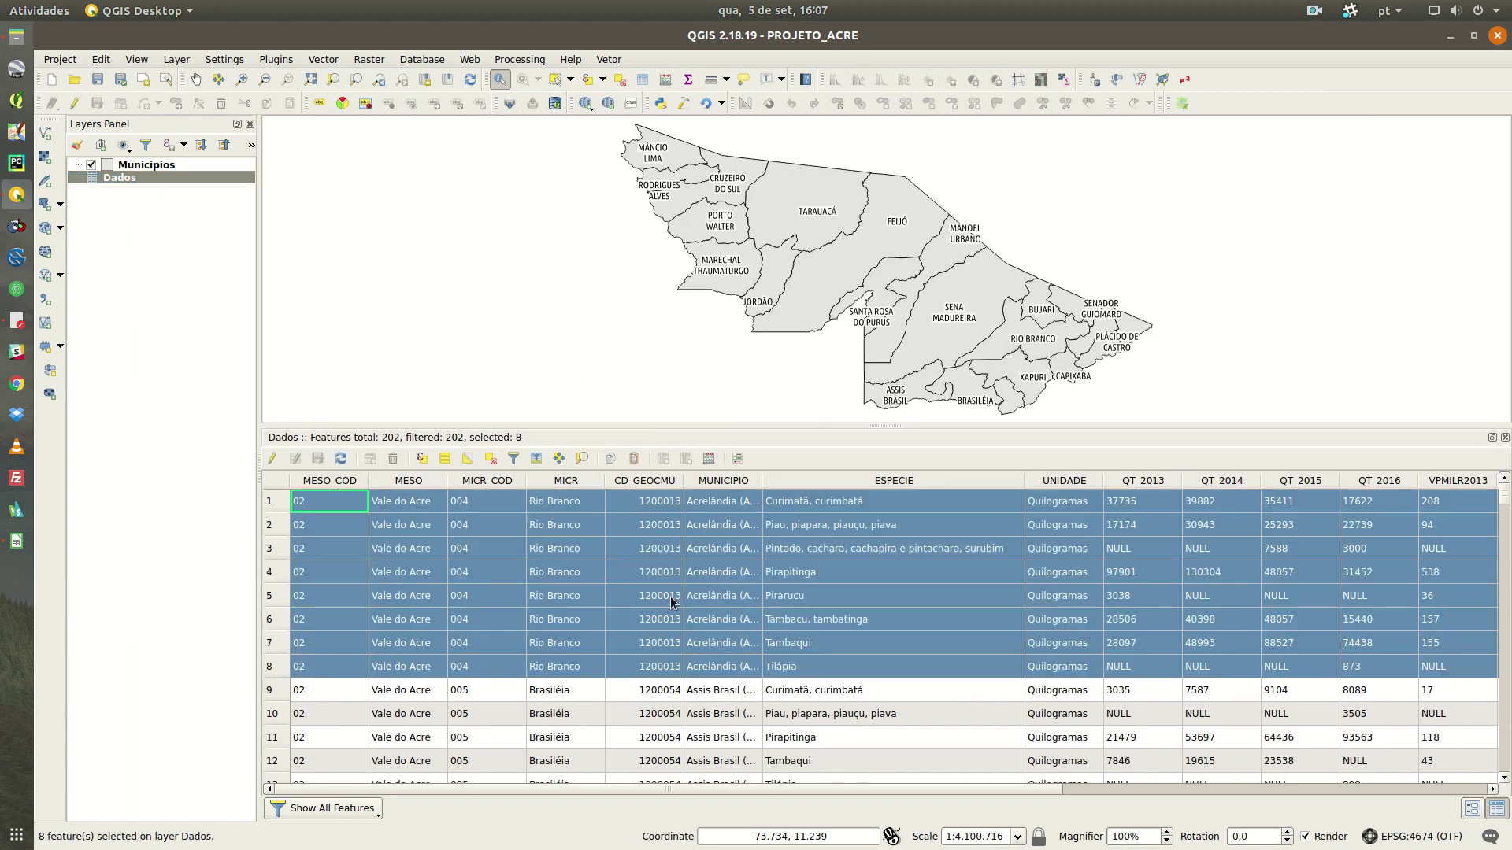
left_click(1505, 438)
Identify the Feijó municipality in the Municipios layer to view its attributes and related Dados records, and close the form.
left_click(872, 387)
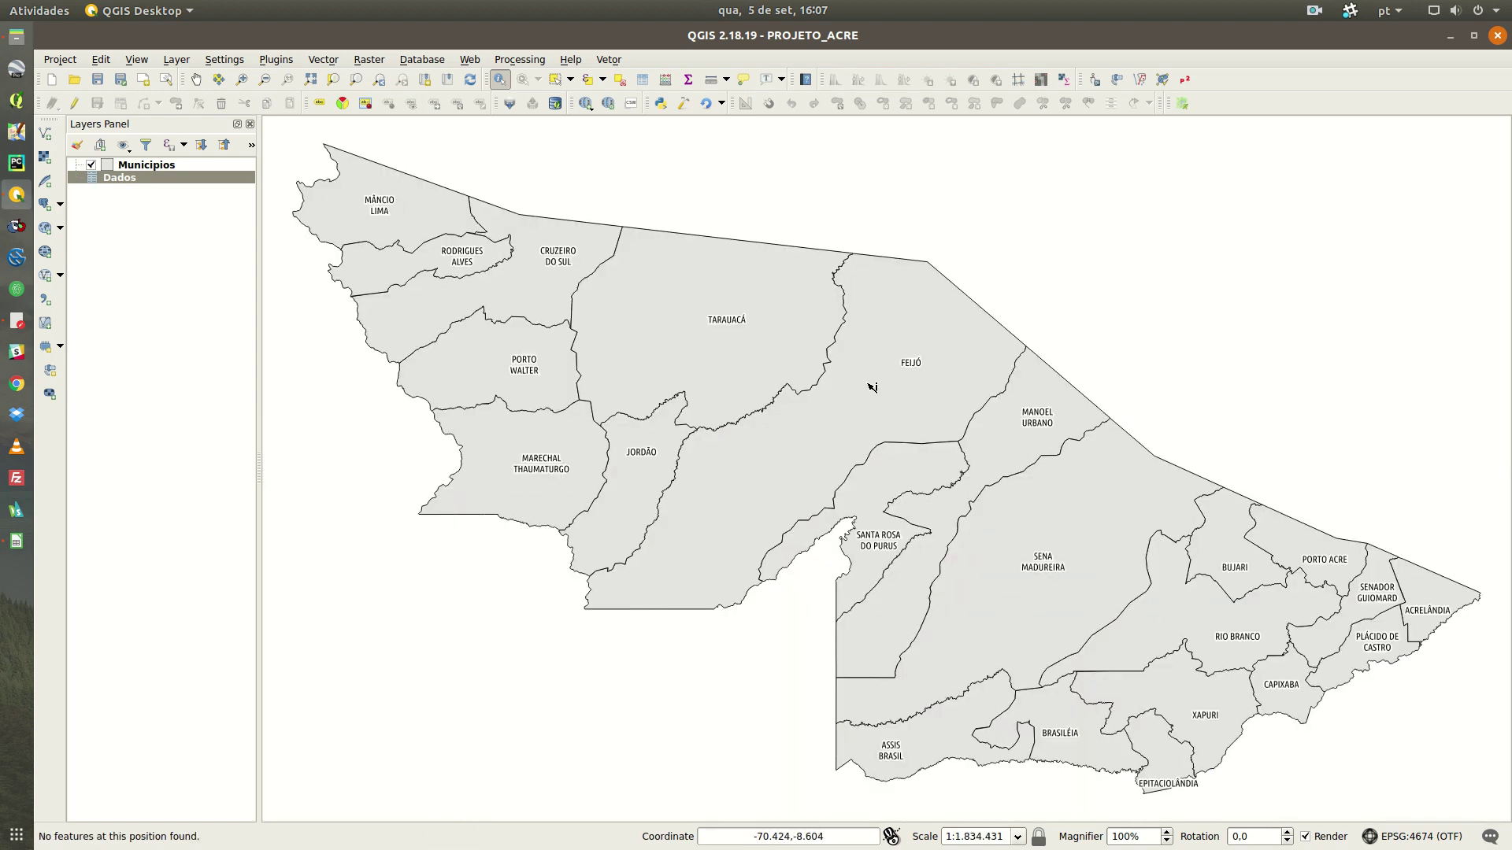
left_click(158, 166)
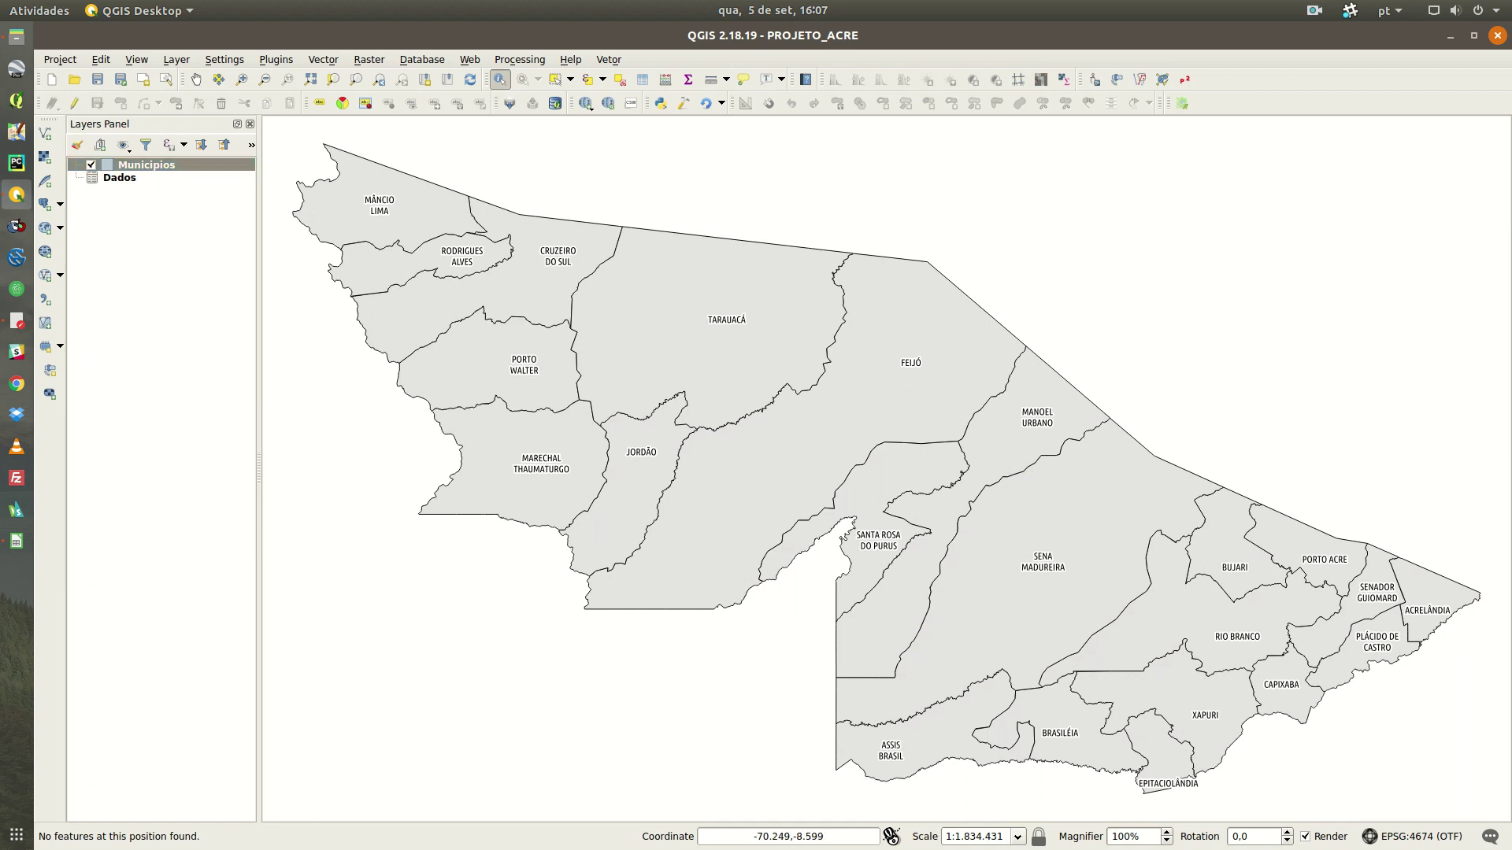
left_click(900, 386)
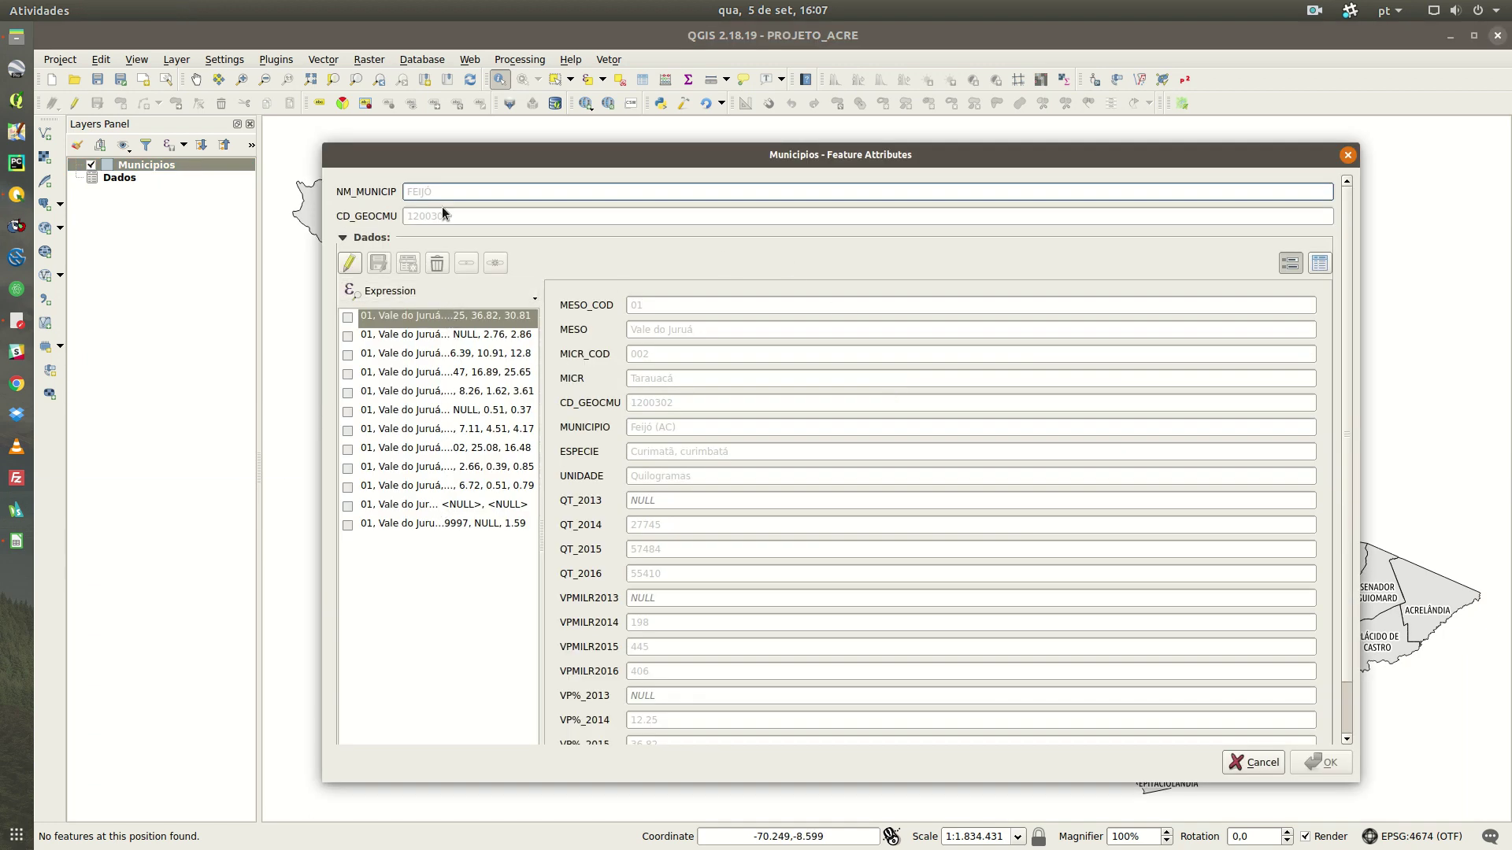
left_click(124, 179)
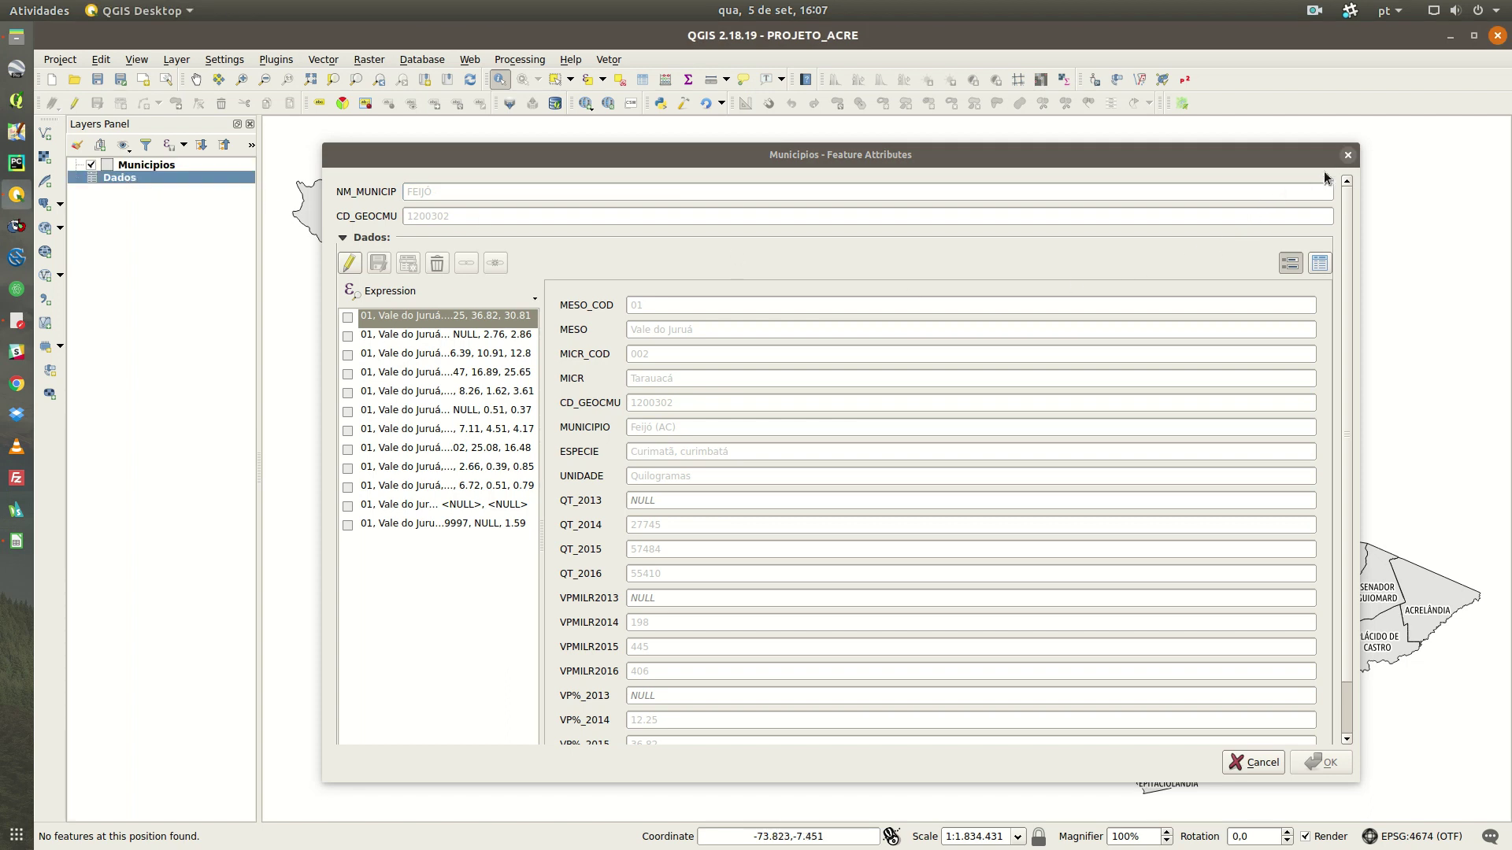
left_click(1347, 155)
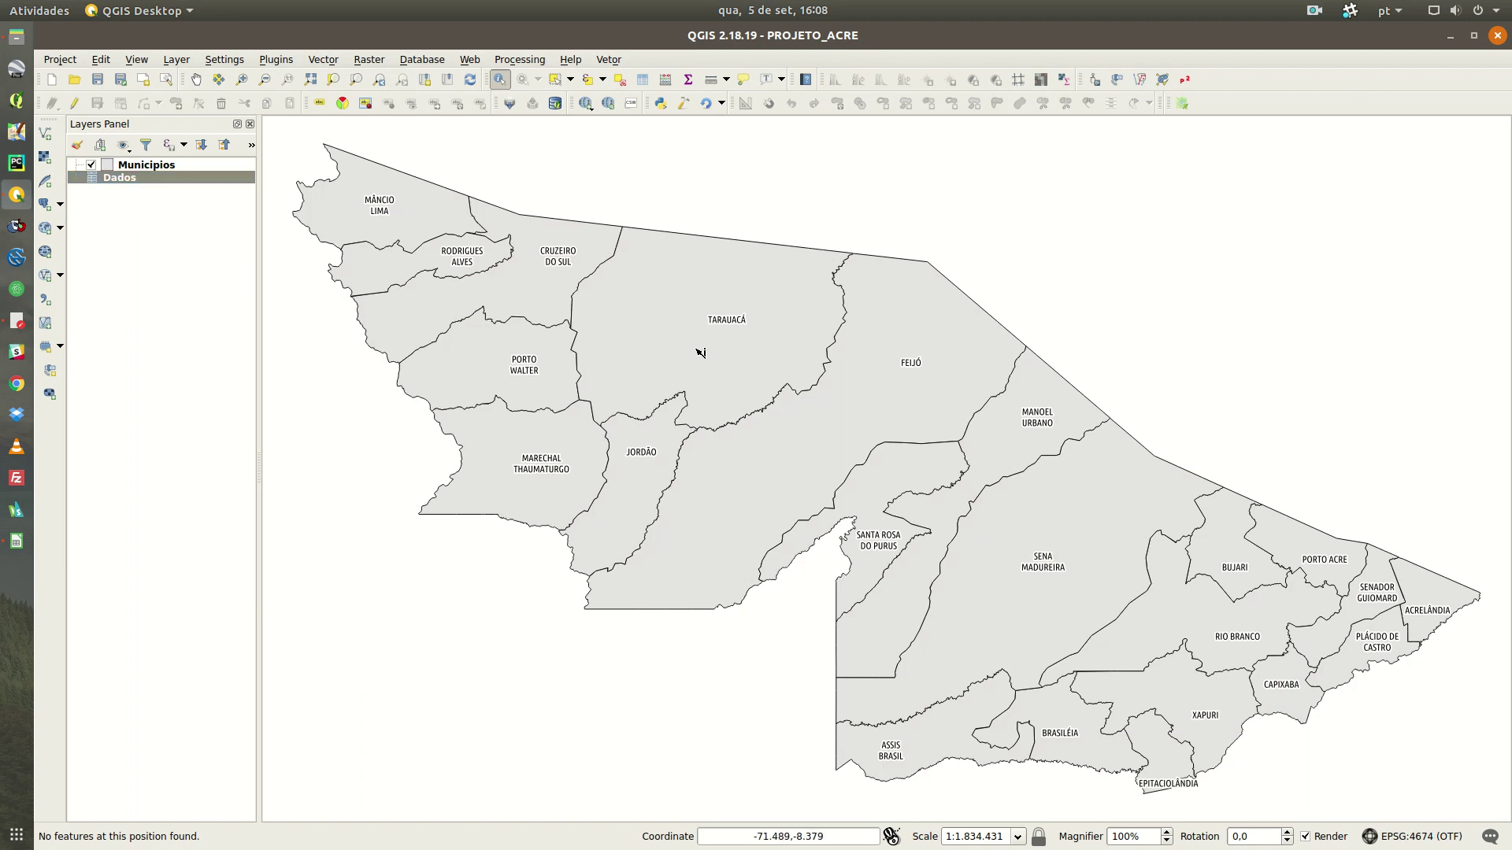
Identify Cruzeiro do Sul, Porto Acre and Sena Madureira in the Municipios layer to view each one's related Dados records.
left_click(173, 165)
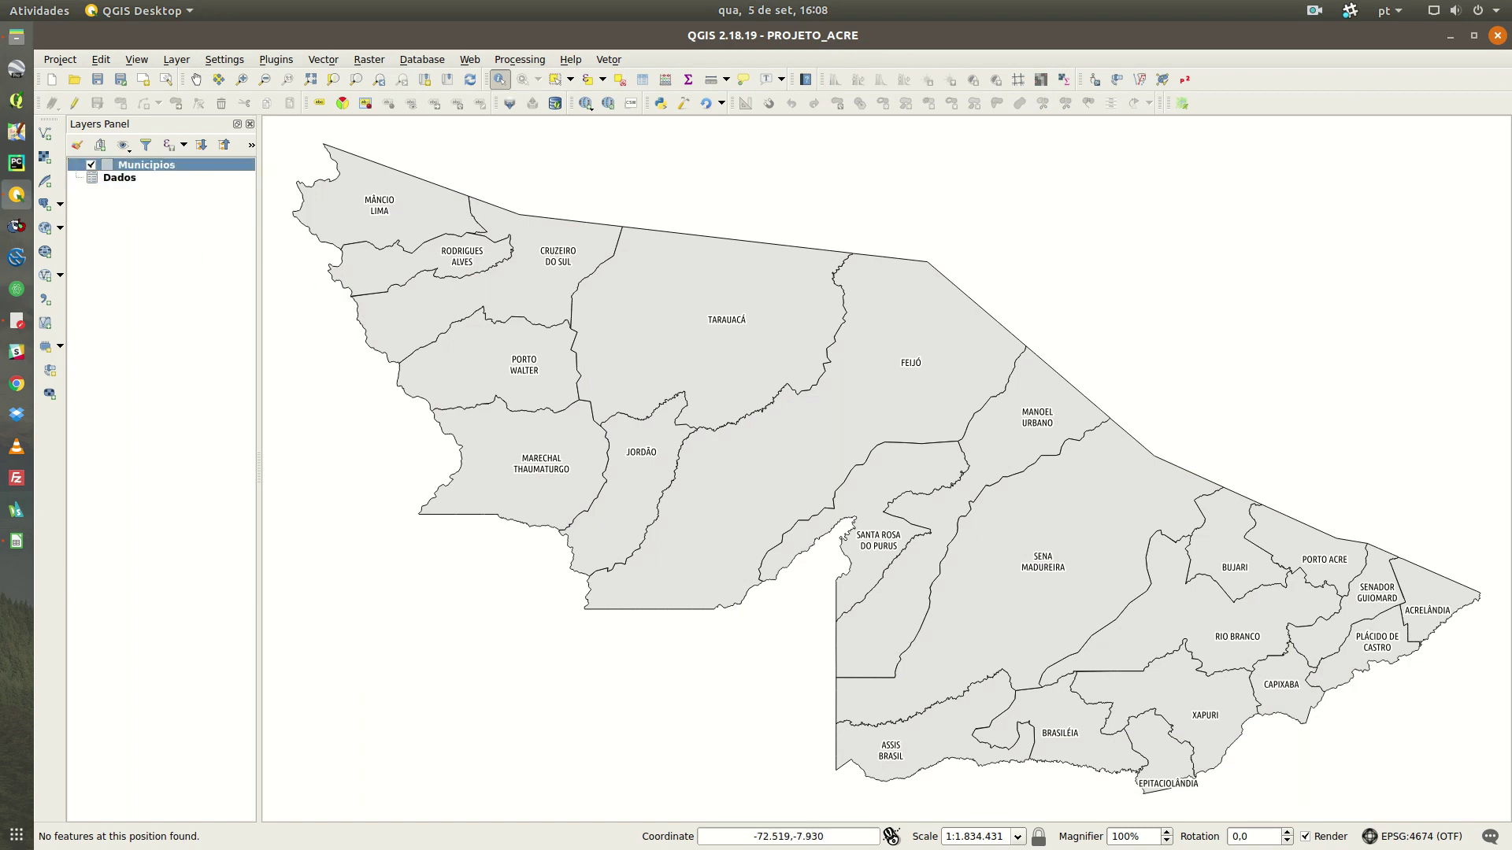
left_click(535, 281)
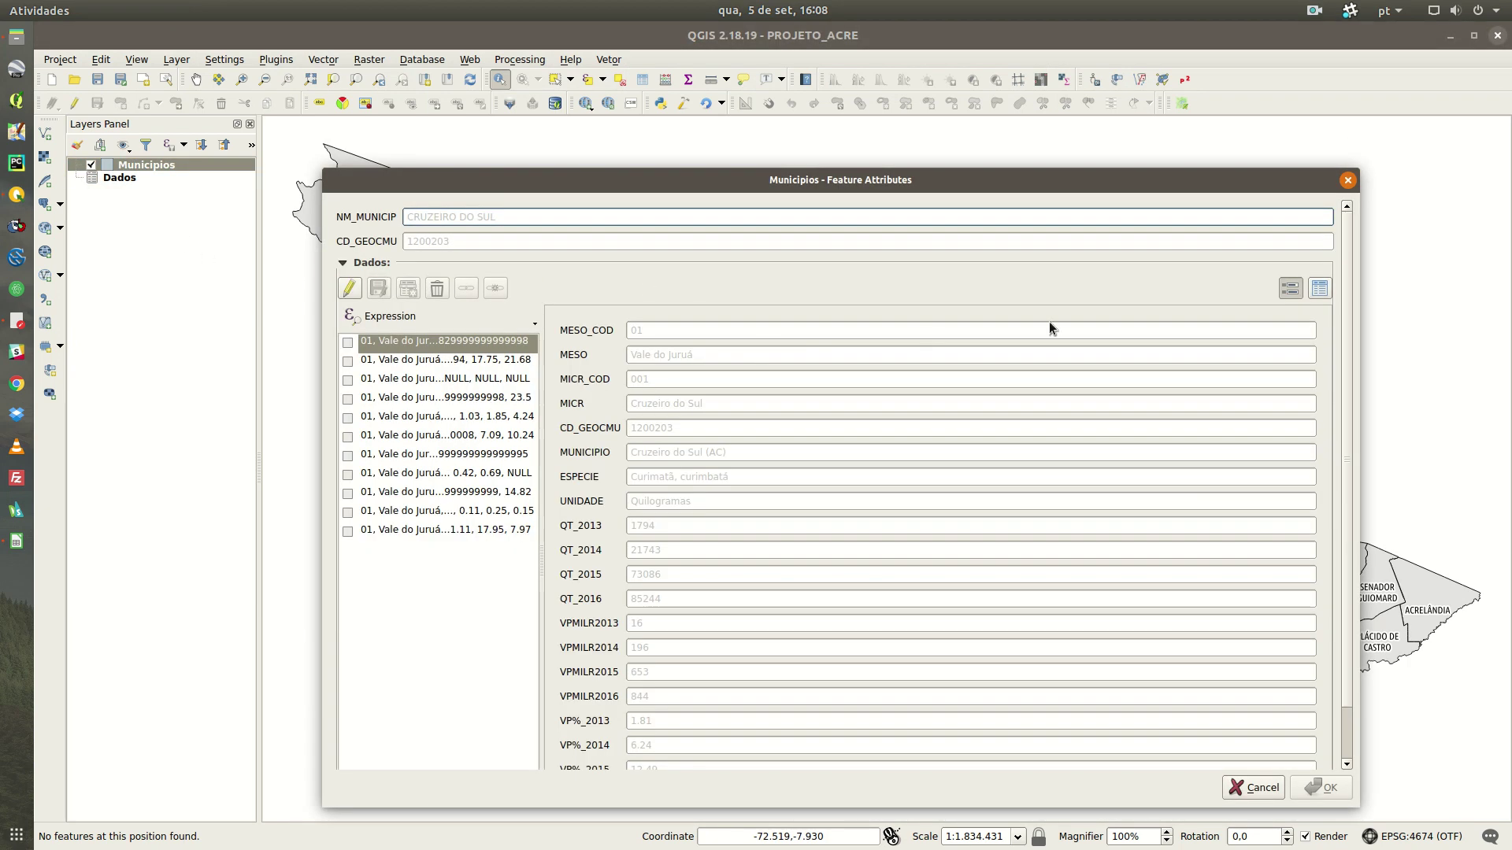
left_click(1348, 182)
left_click(1314, 544)
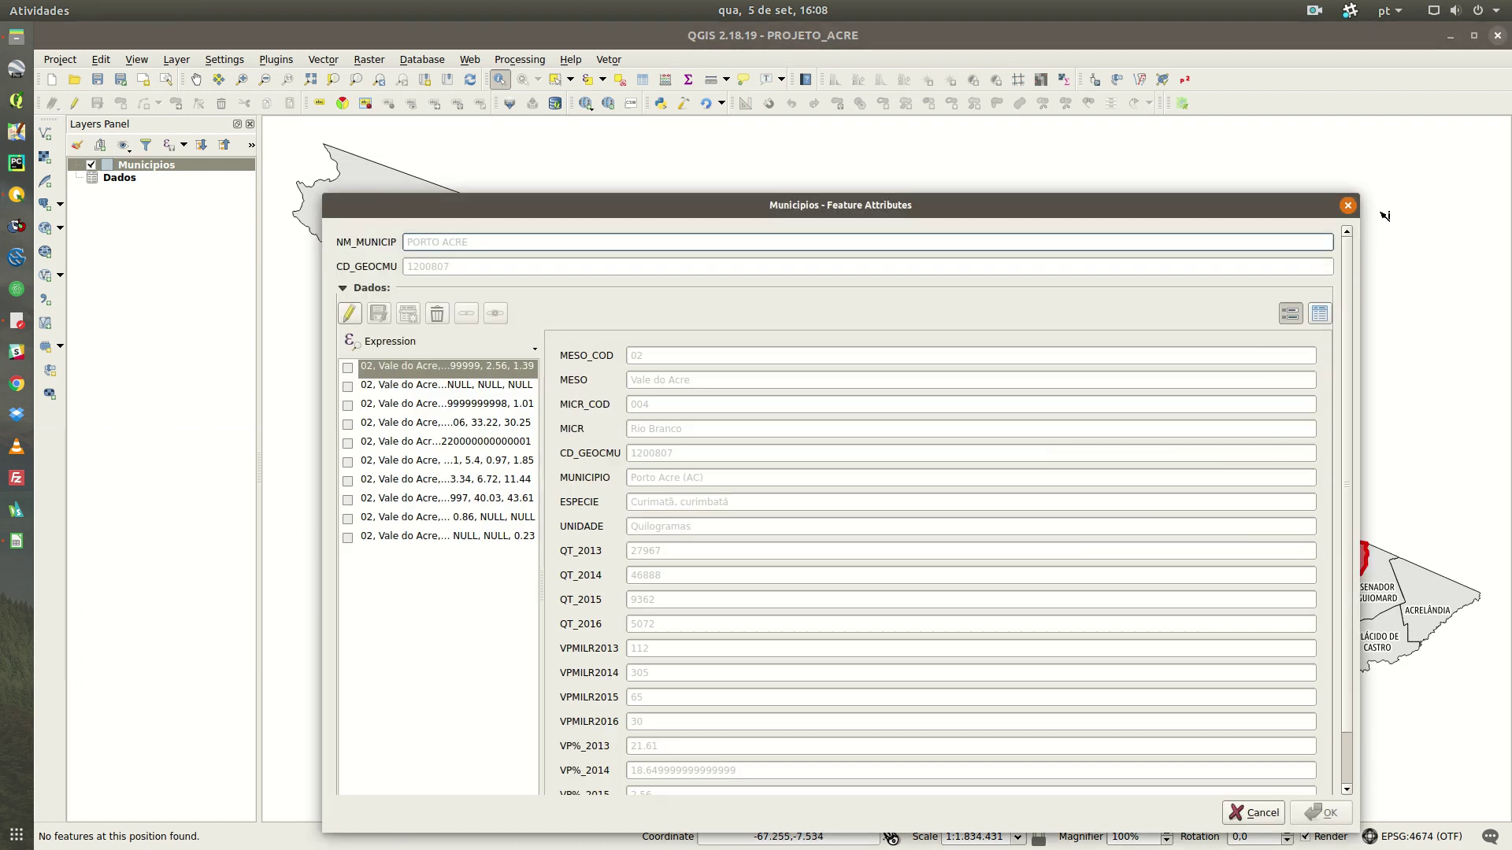
left_click(1348, 204)
left_click(1059, 515)
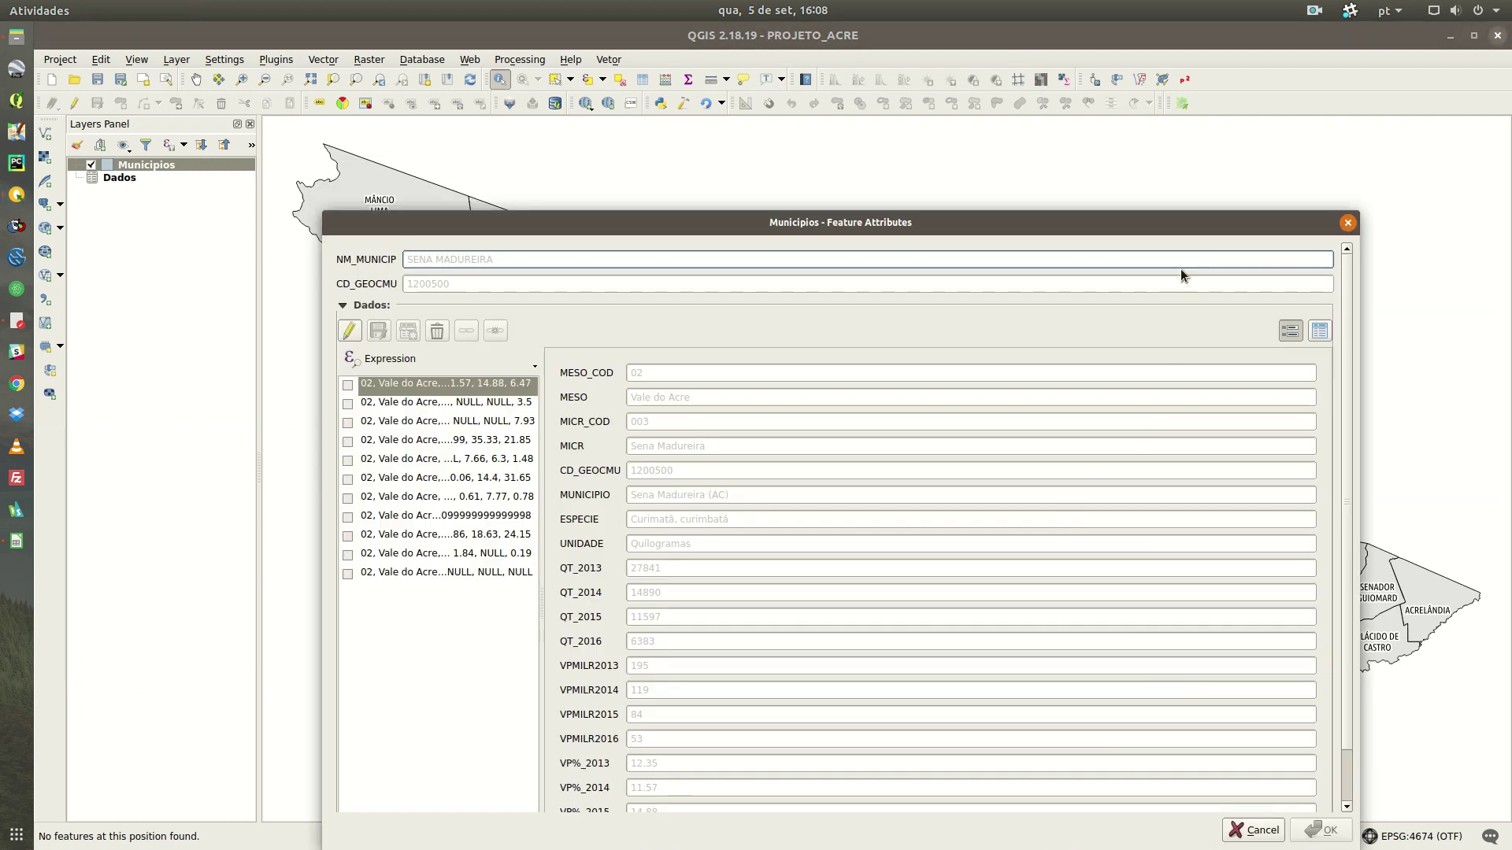
left_click(1348, 224)
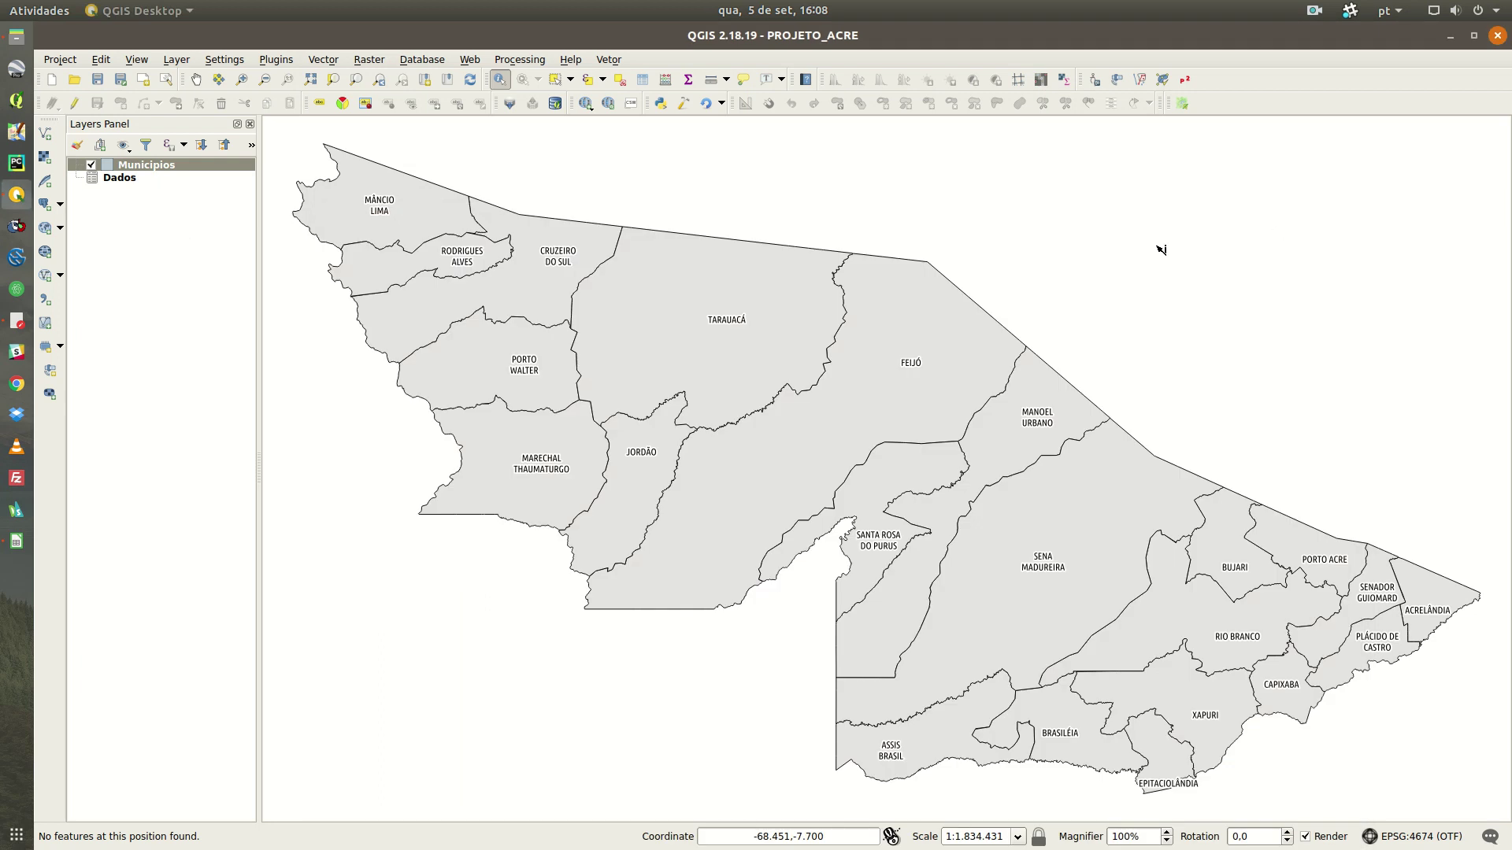
Identify Feijó again and go through its related Dados records to examine the fish species and yearly figures, and close the form.
left_click(869, 387)
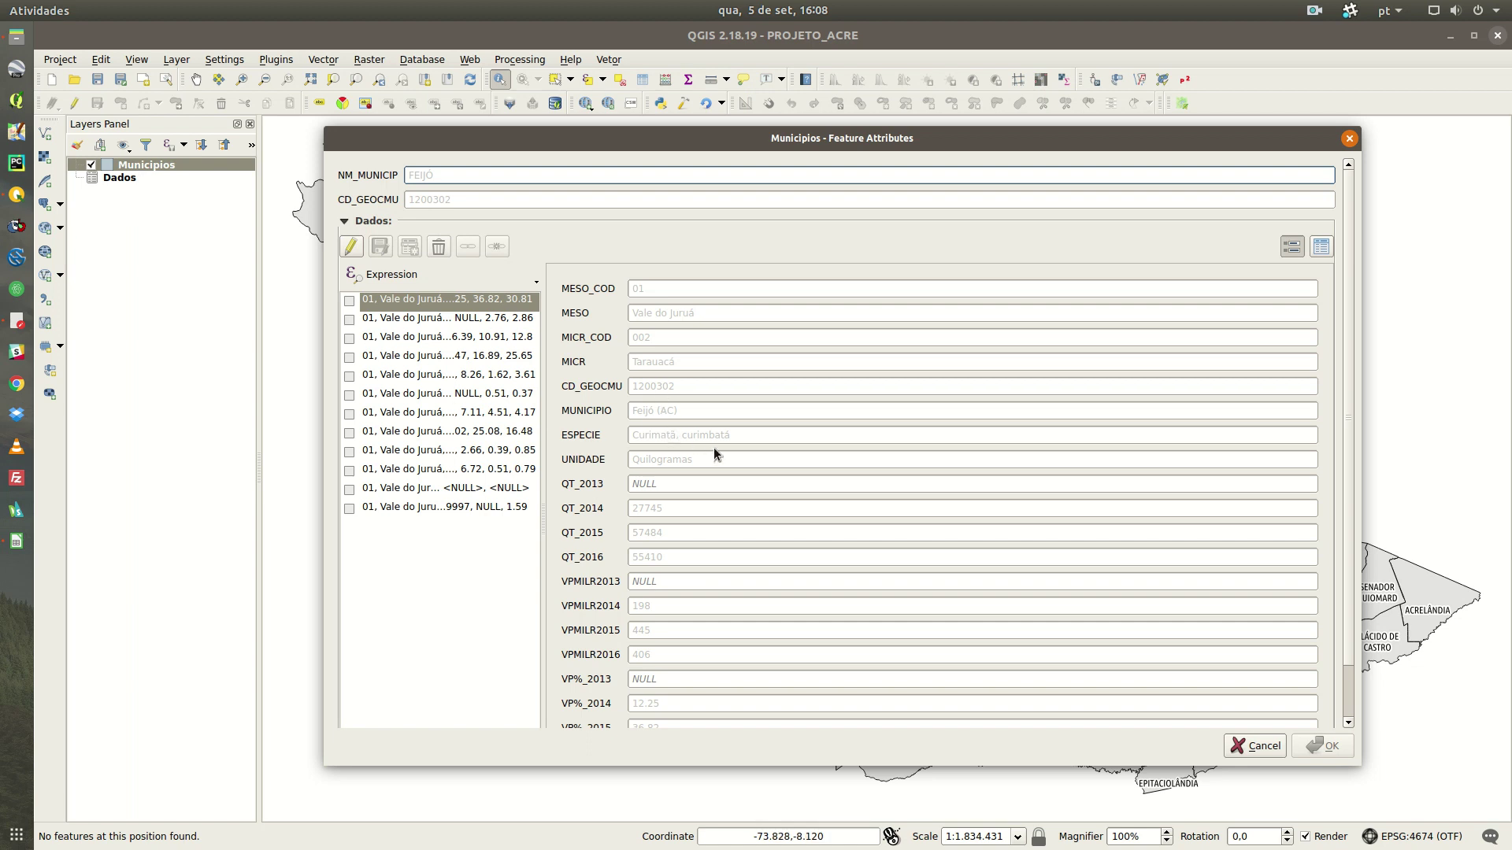
left_click(450, 339)
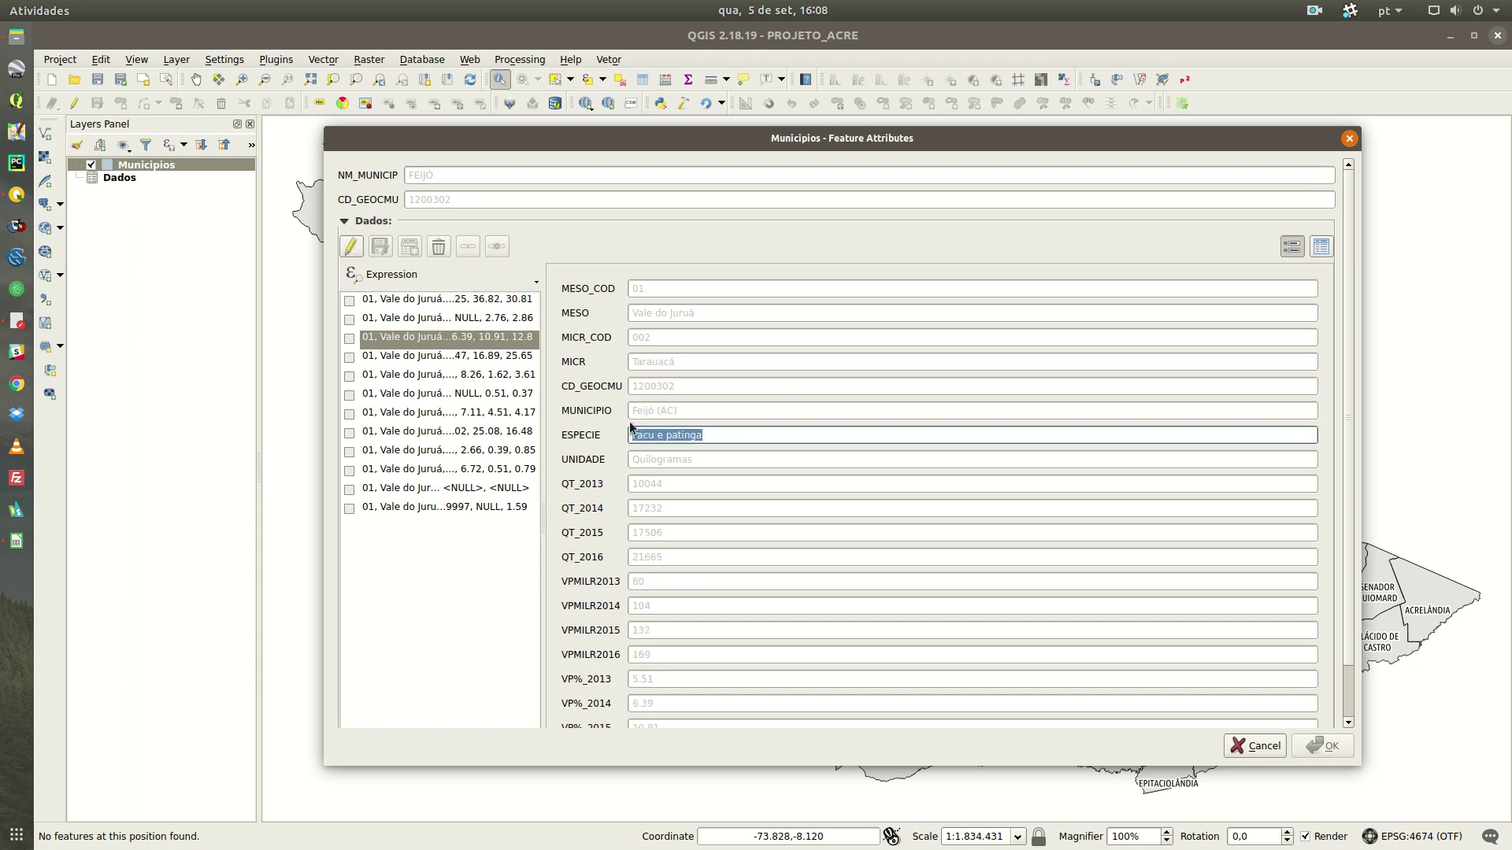
left_click(461, 359)
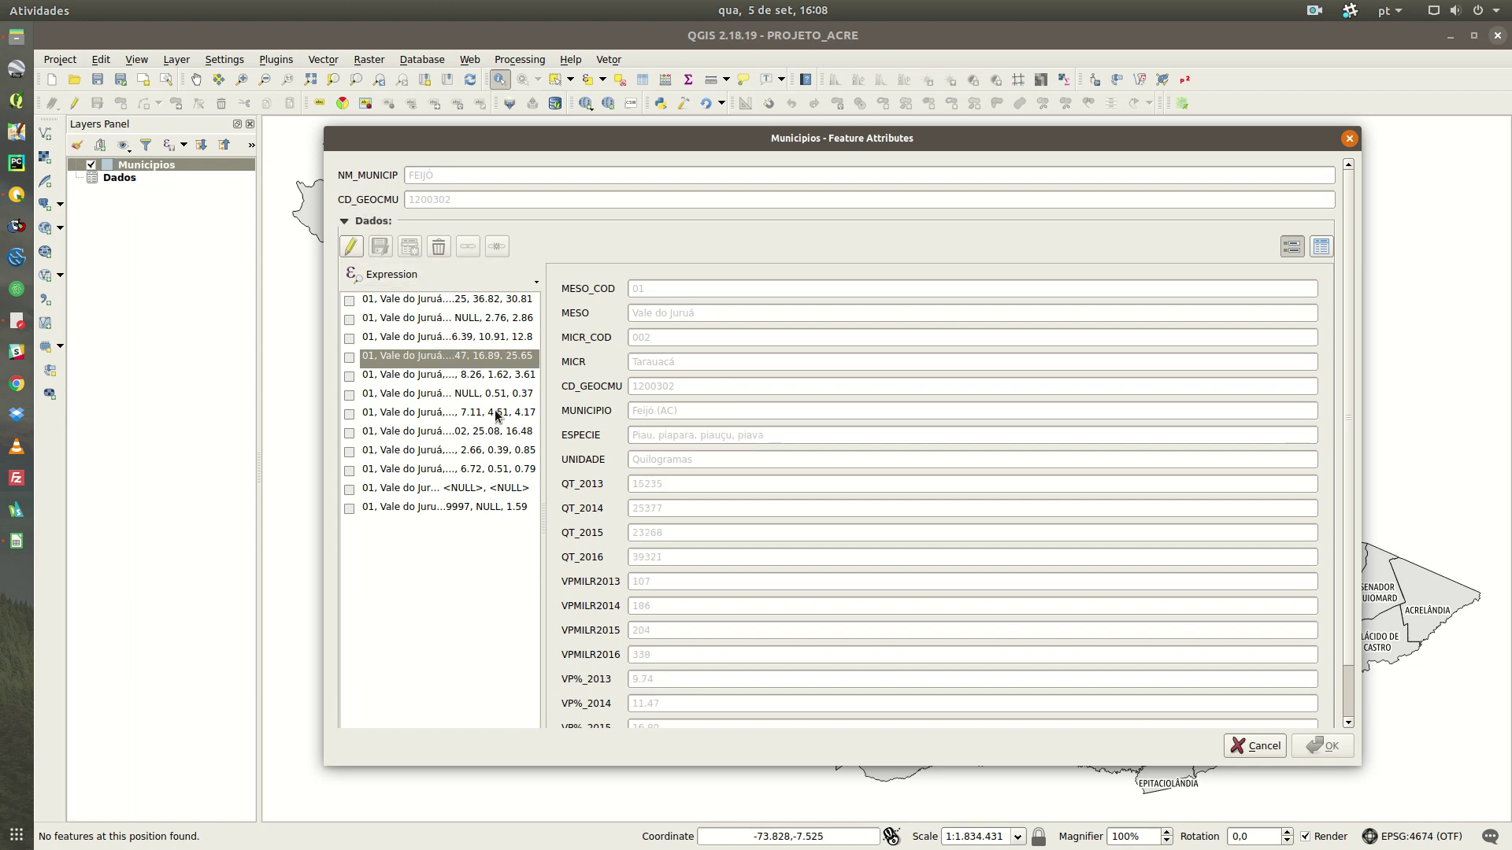
left_click(474, 378)
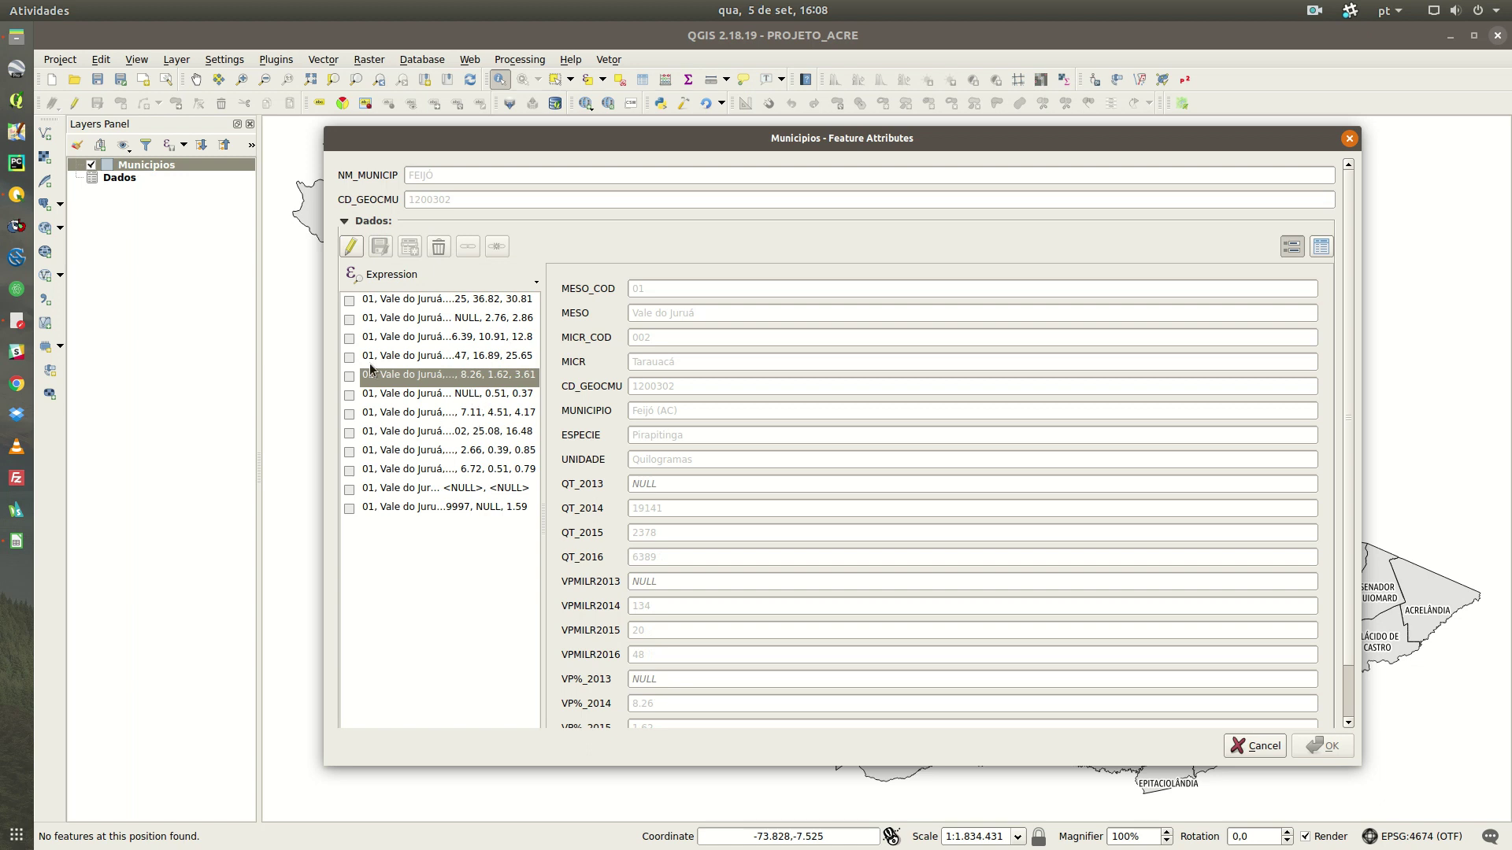
left_click(473, 394)
left_click(121, 178)
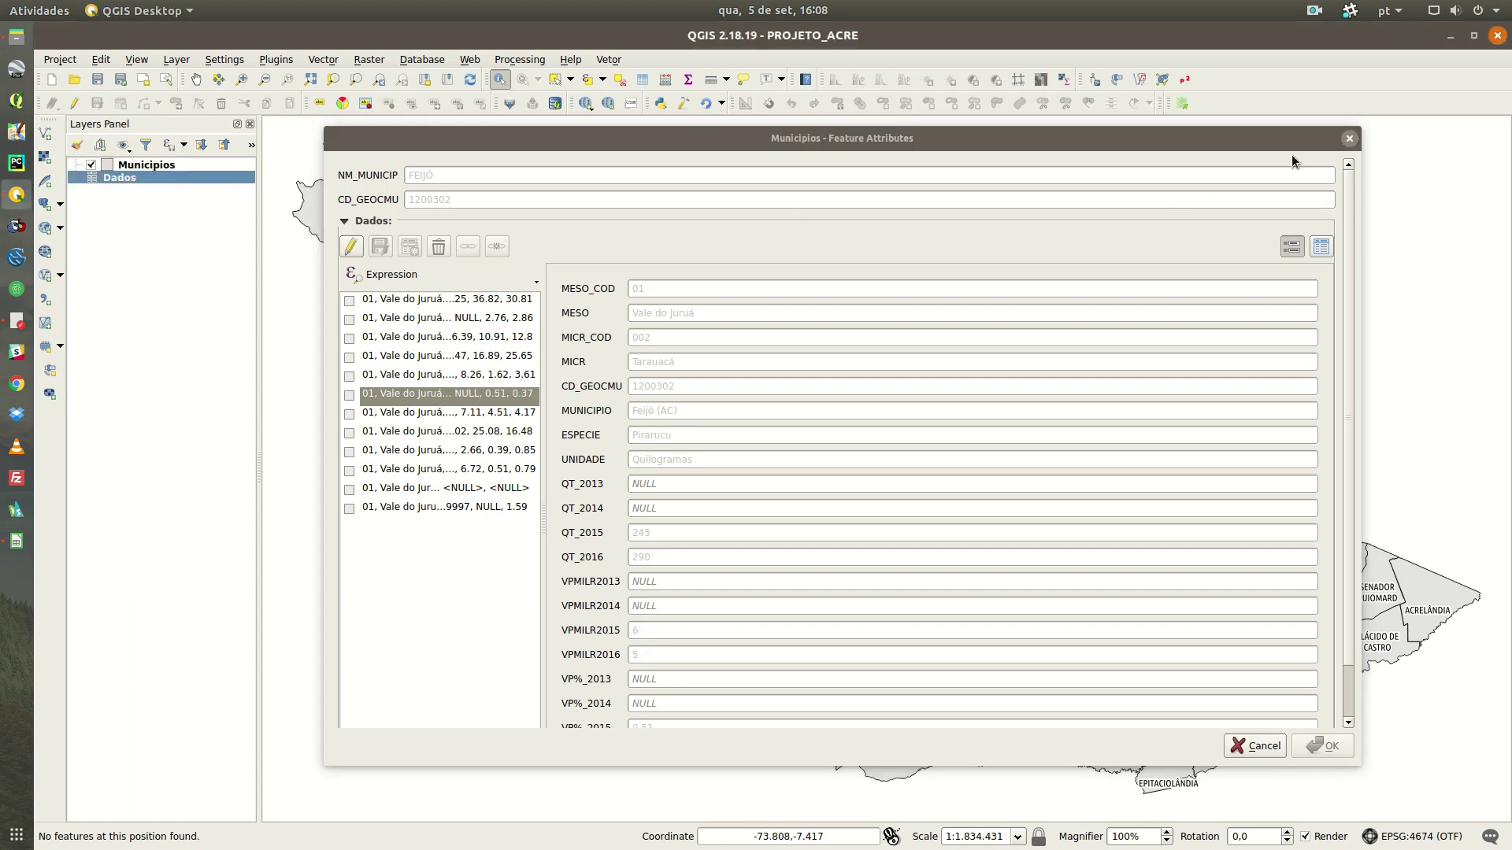
left_click(464, 414)
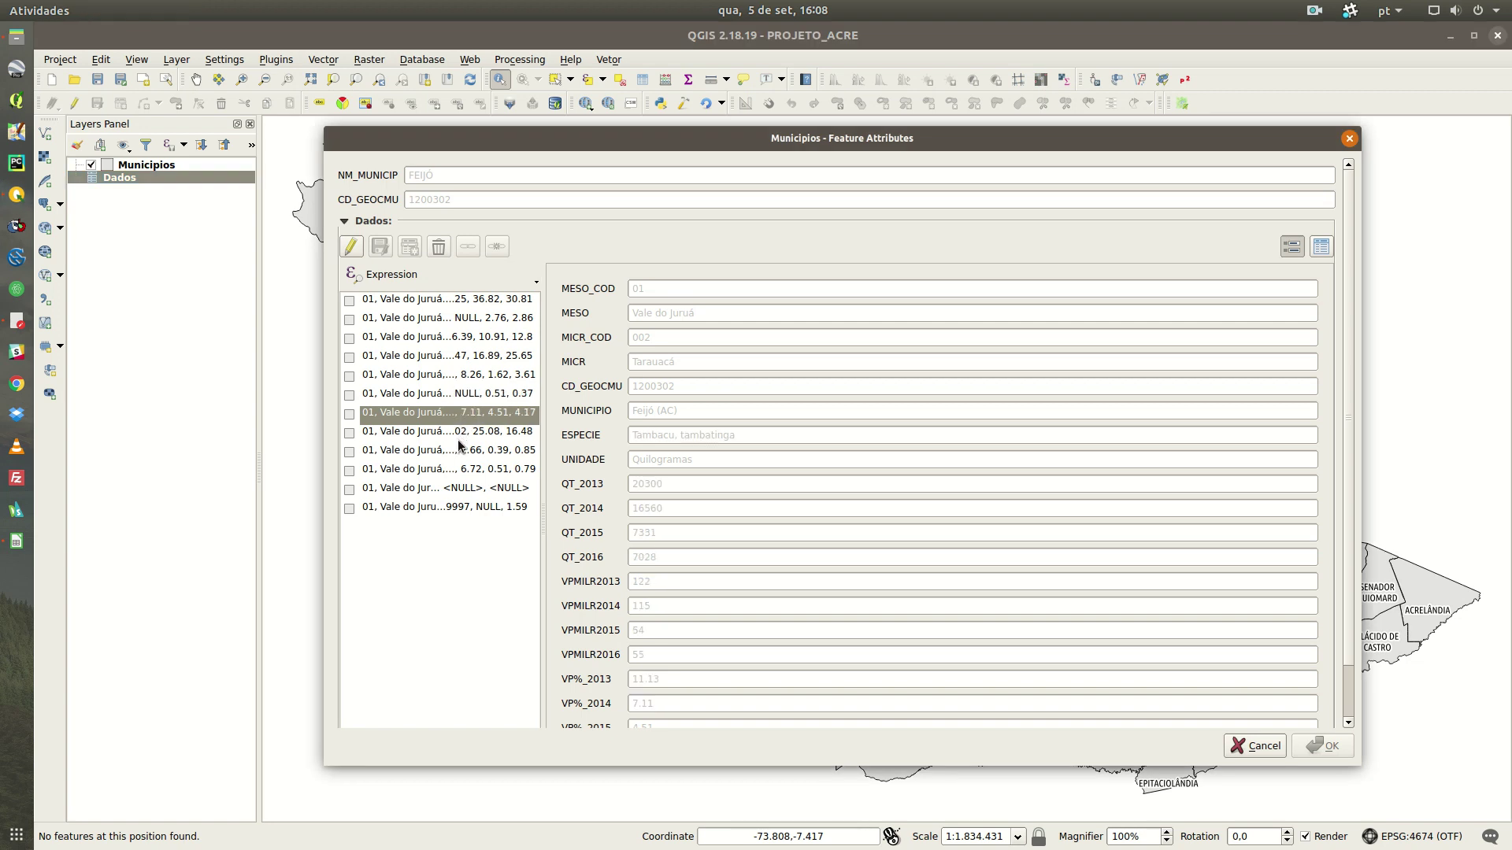
left_click(461, 448)
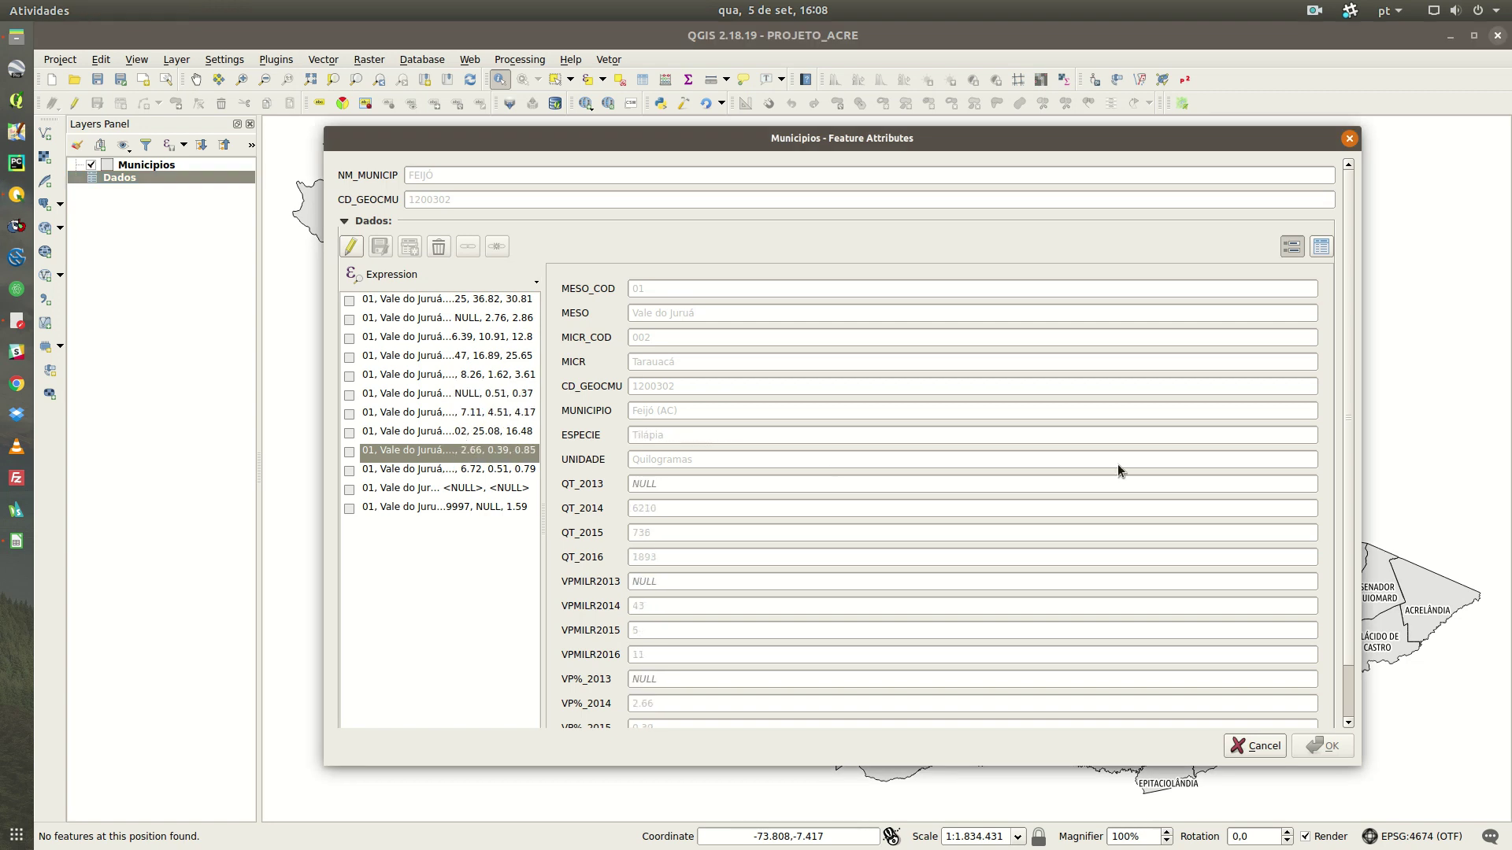
left_click(1347, 139)
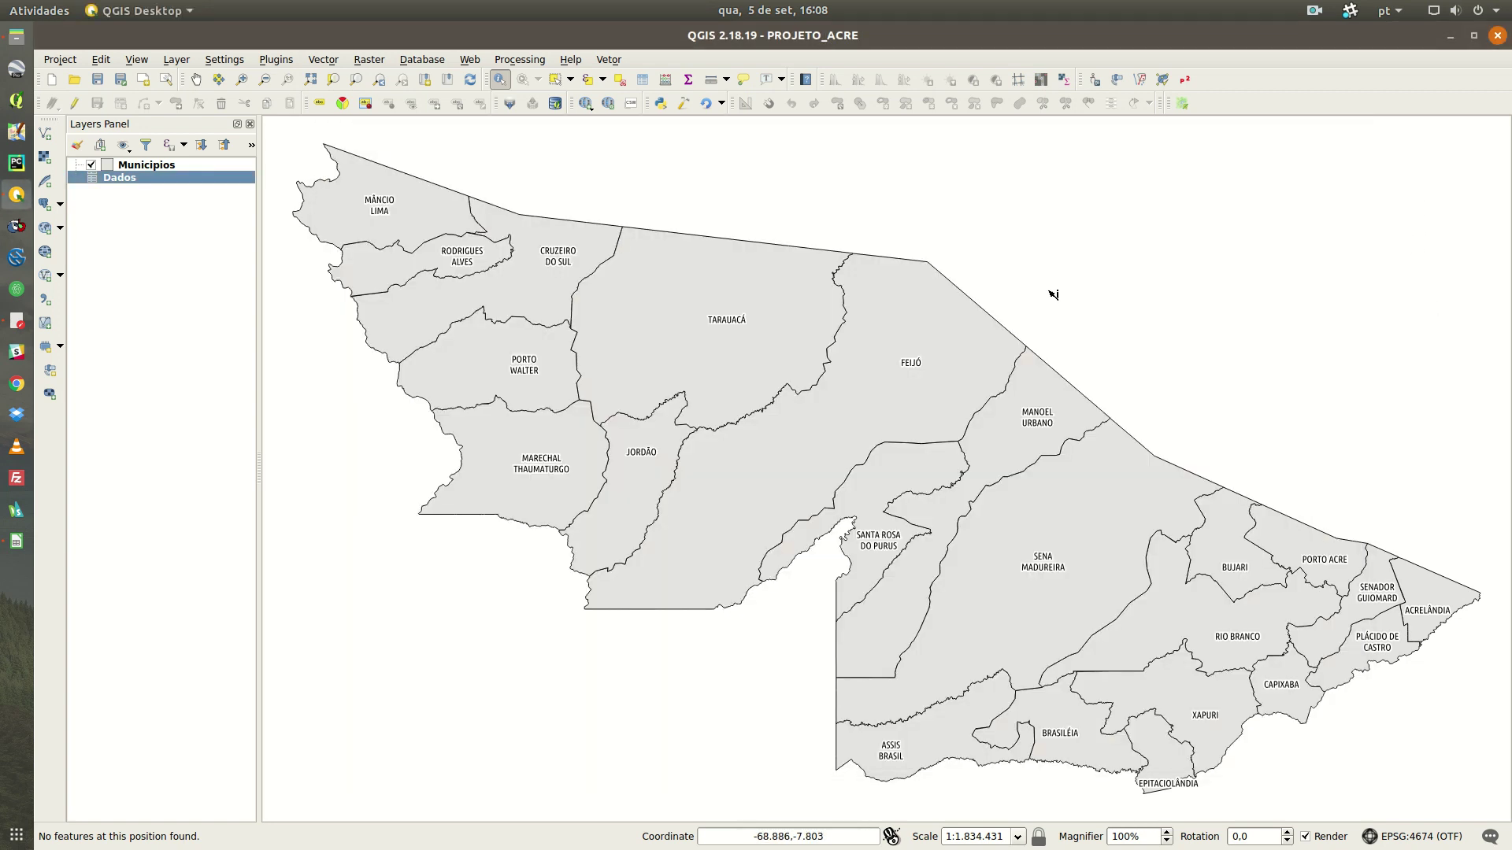
Remove the existing "Dados:" relation from the project's relations in the project properties.
left_click(68, 59)
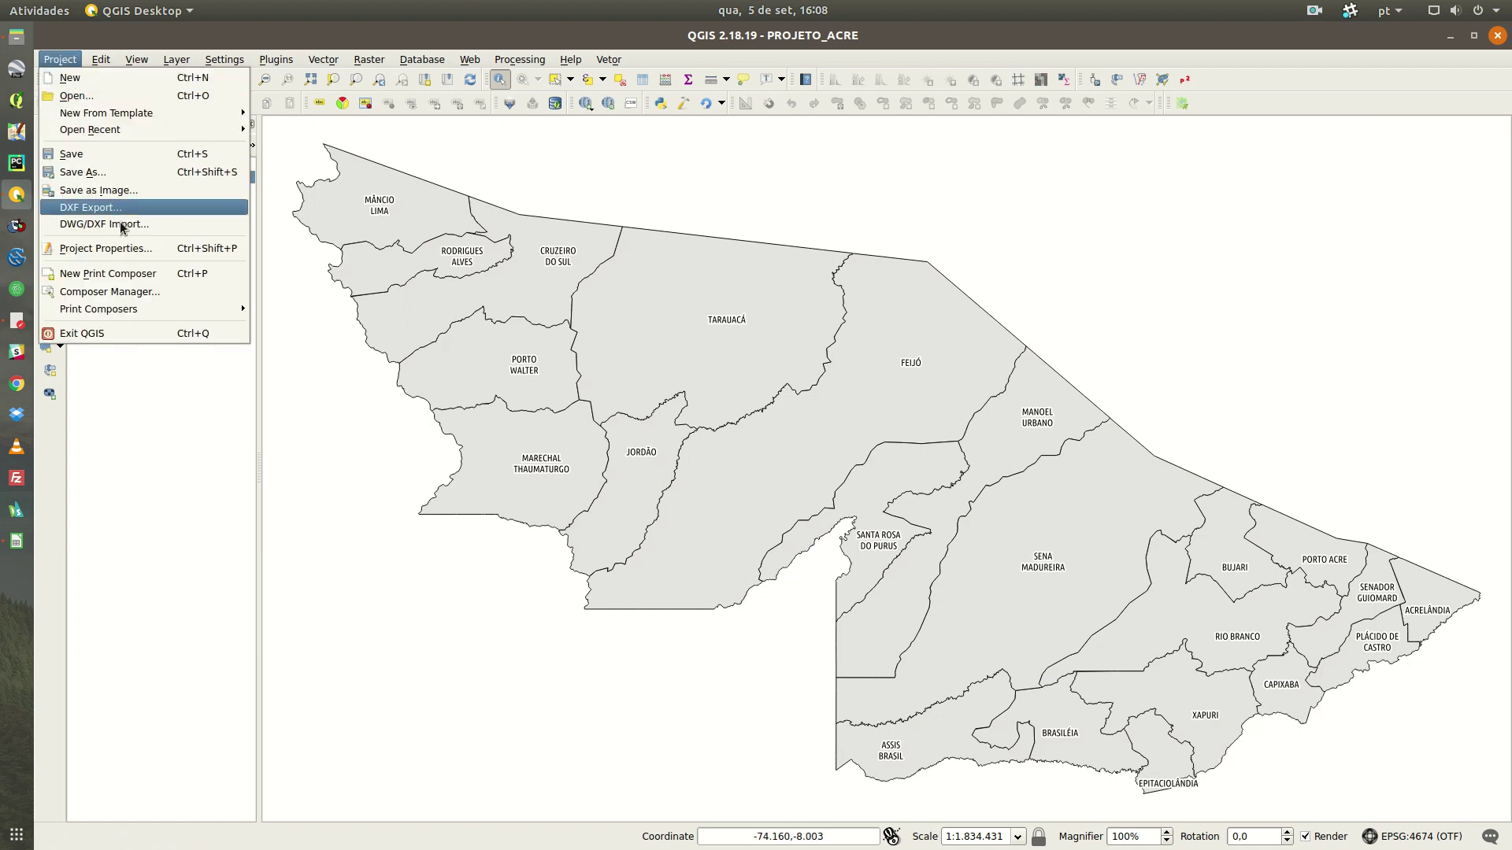
left_click(115, 248)
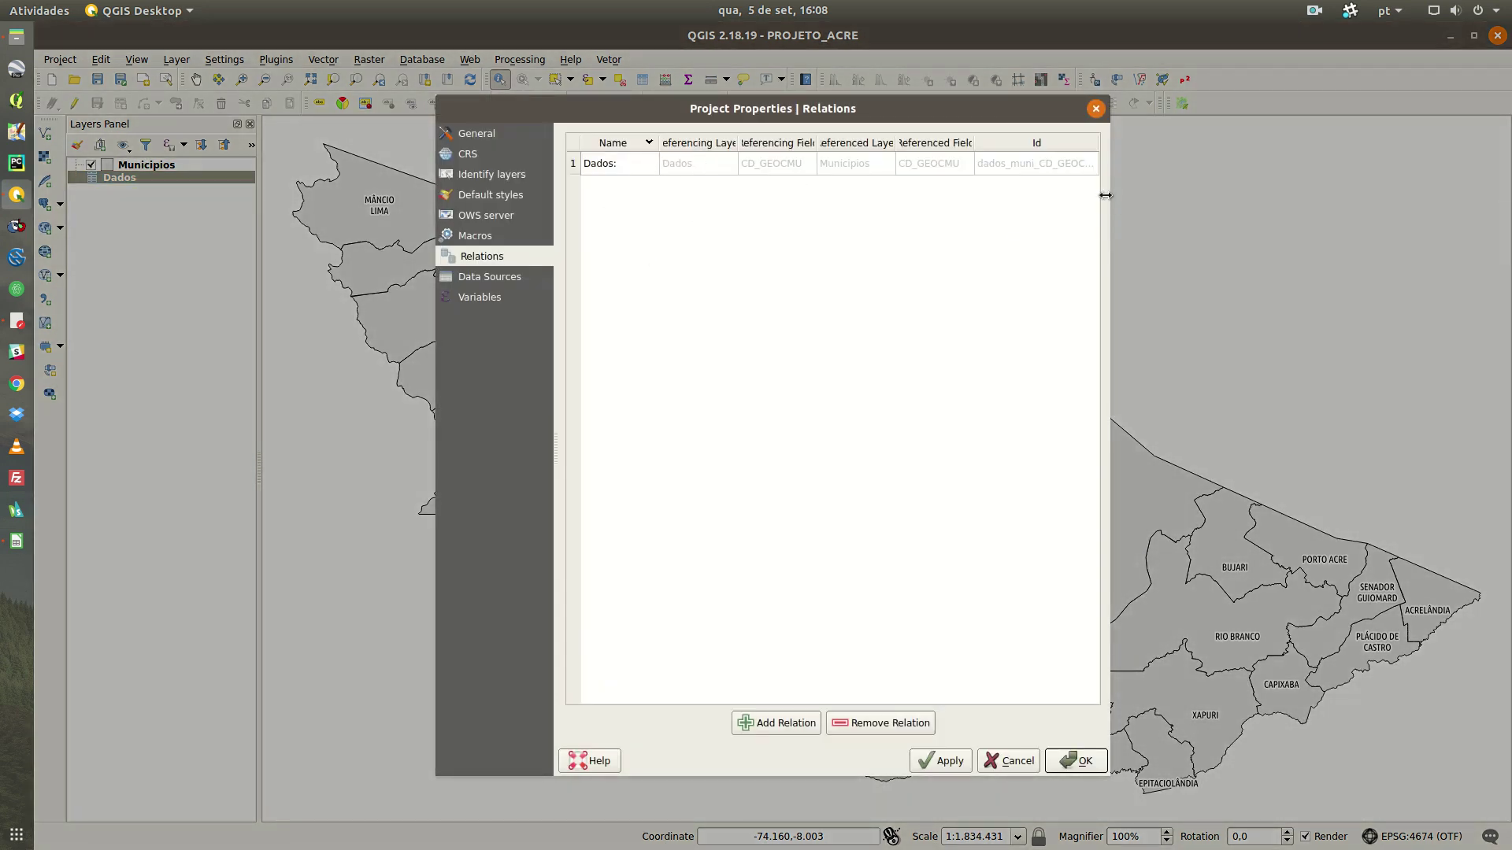
left_click_drag(1106, 195, 1282, 197)
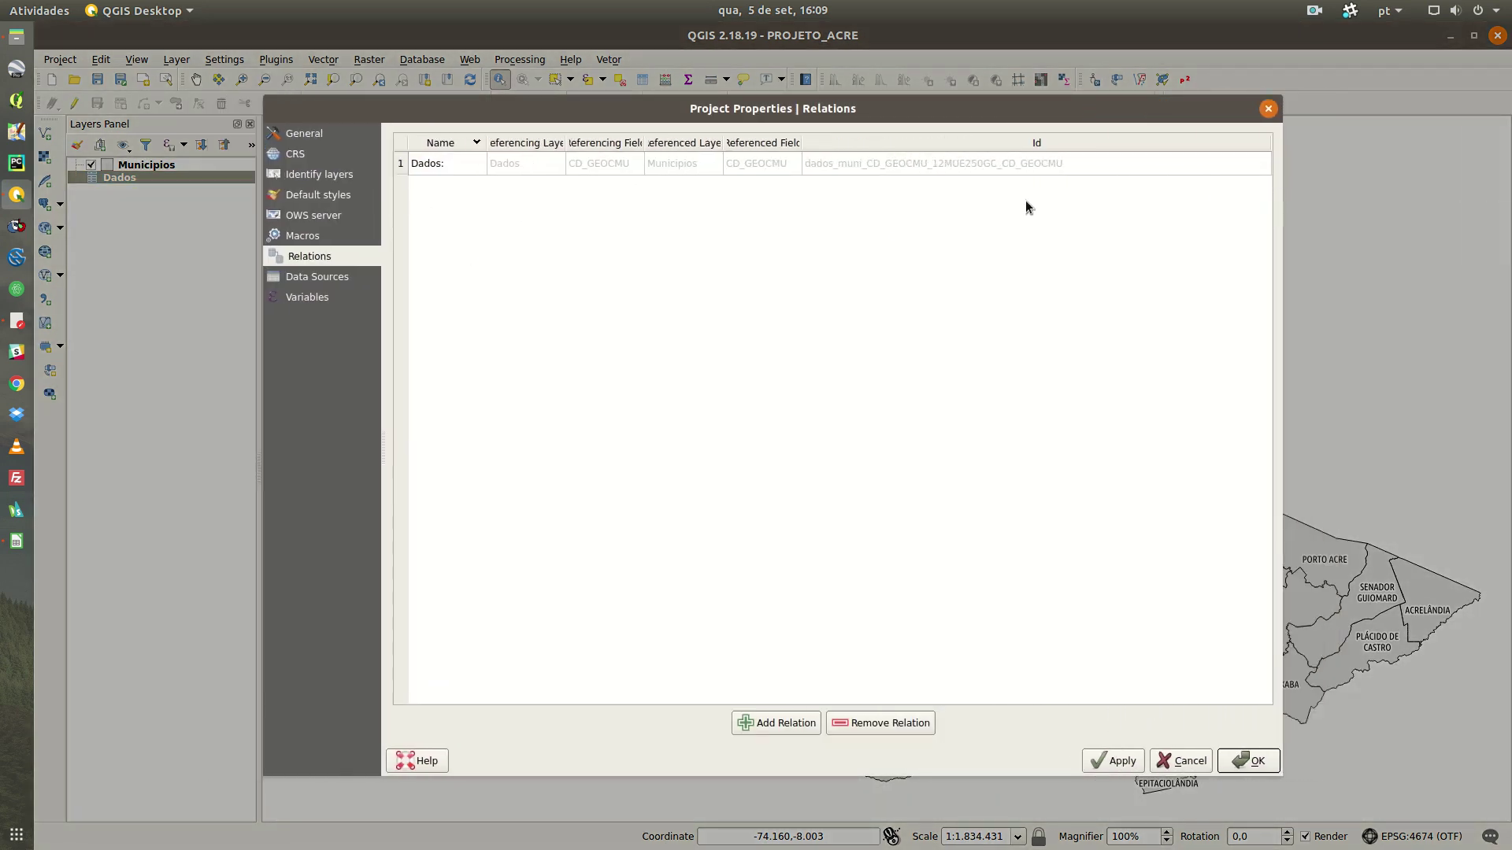
left_click(466, 167)
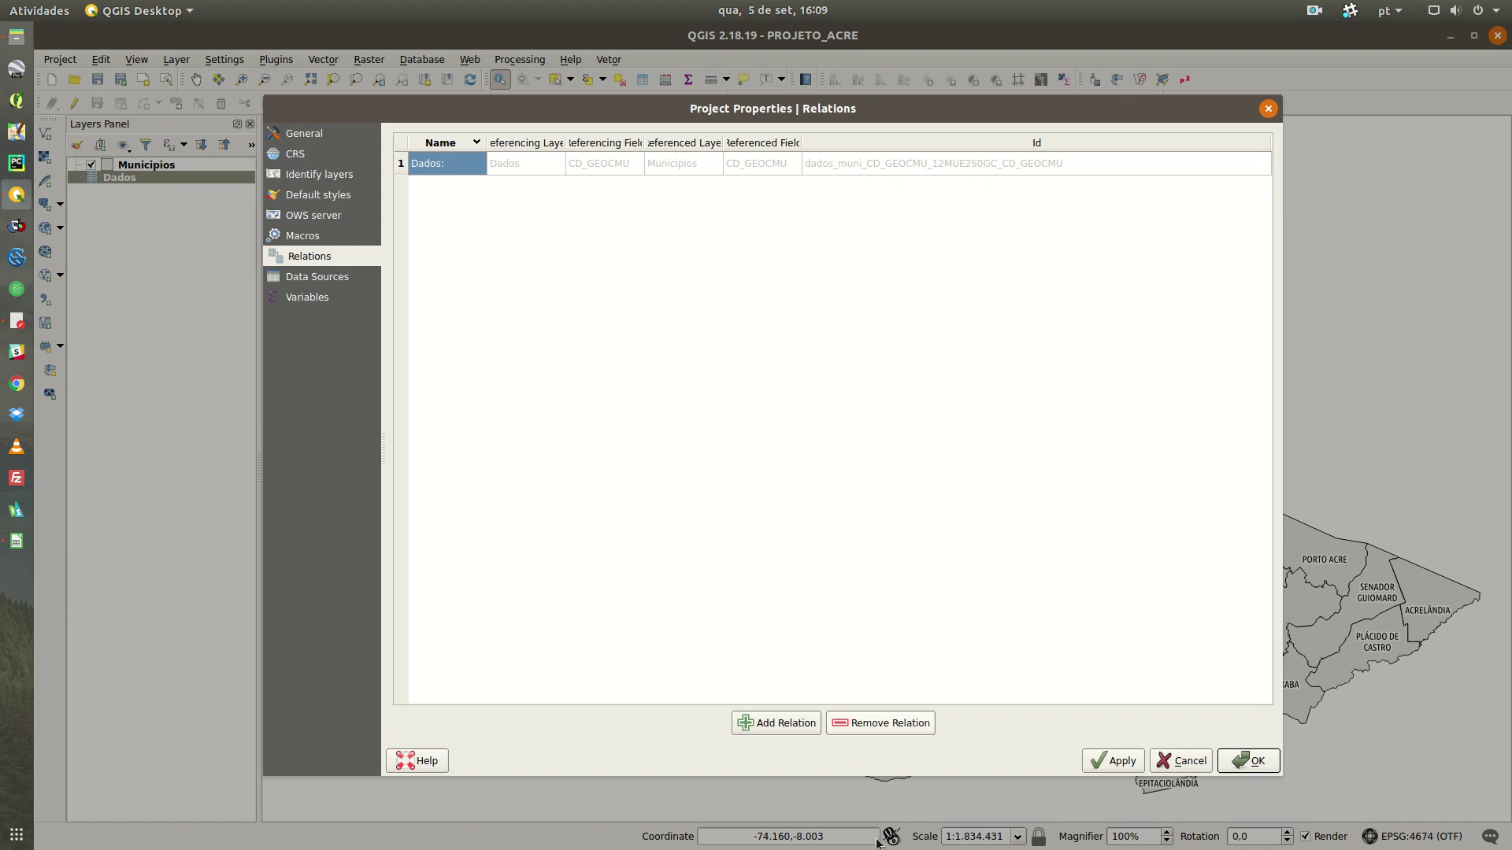
left_click(887, 730)
Add a new relation named "Dados:" with Dados as the referencing (child) layer and CD_GEOCMU as the referencing field.
left_click(776, 722)
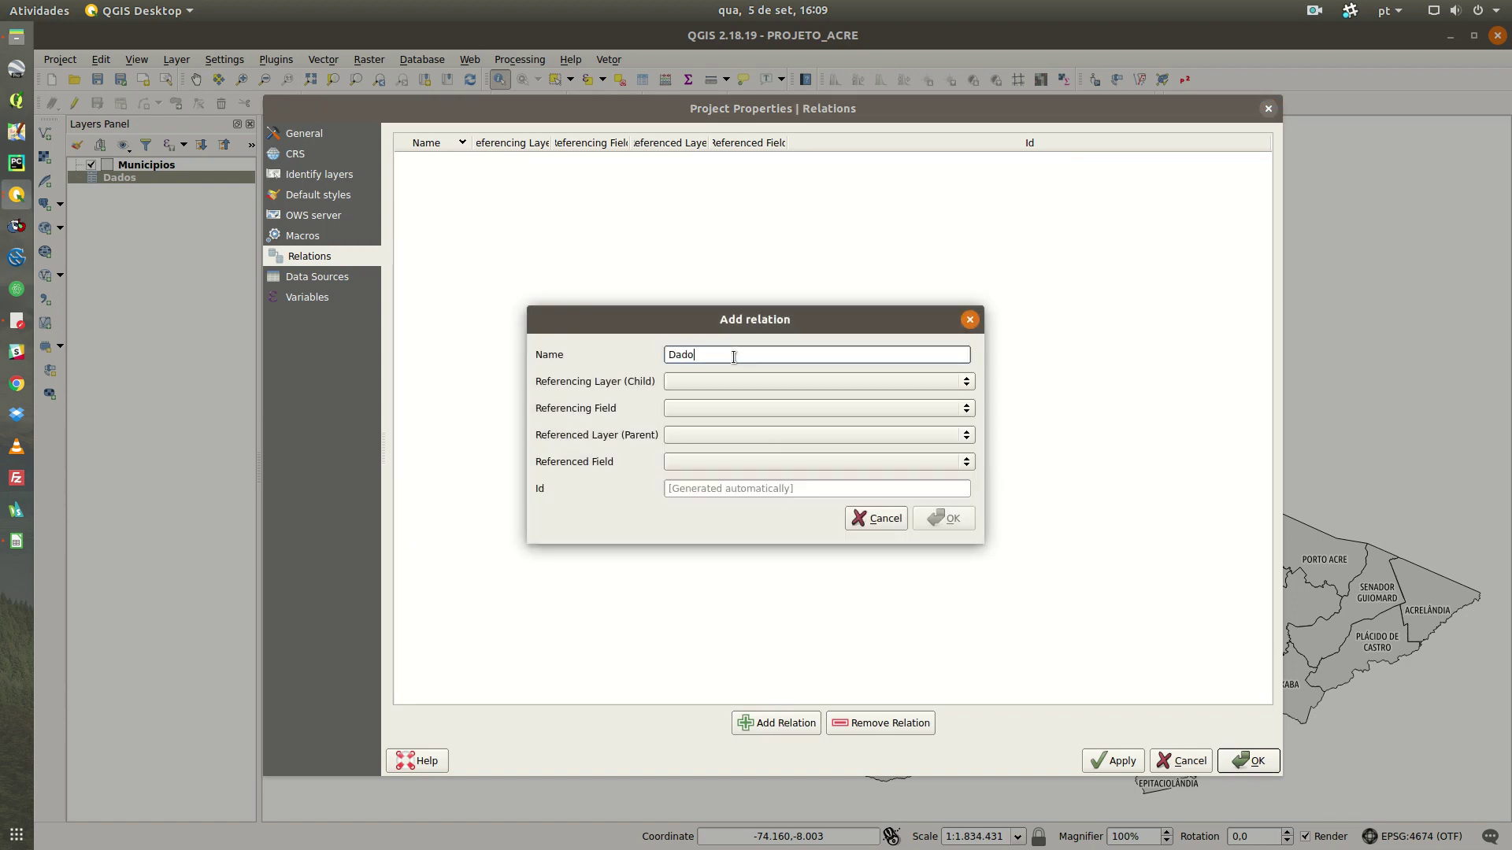
left_click(696, 383)
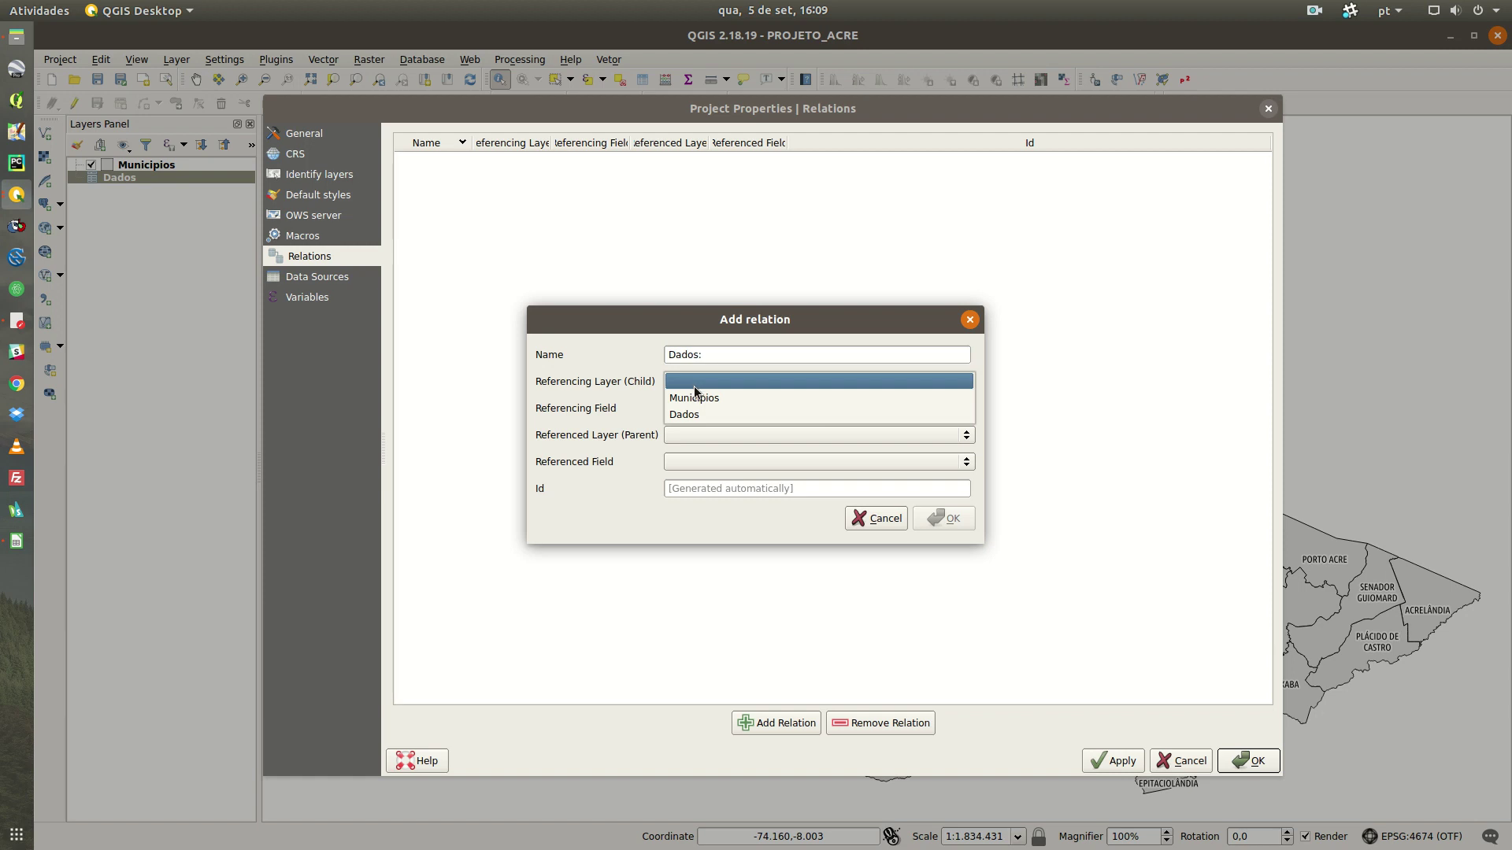
left_click(647, 392)
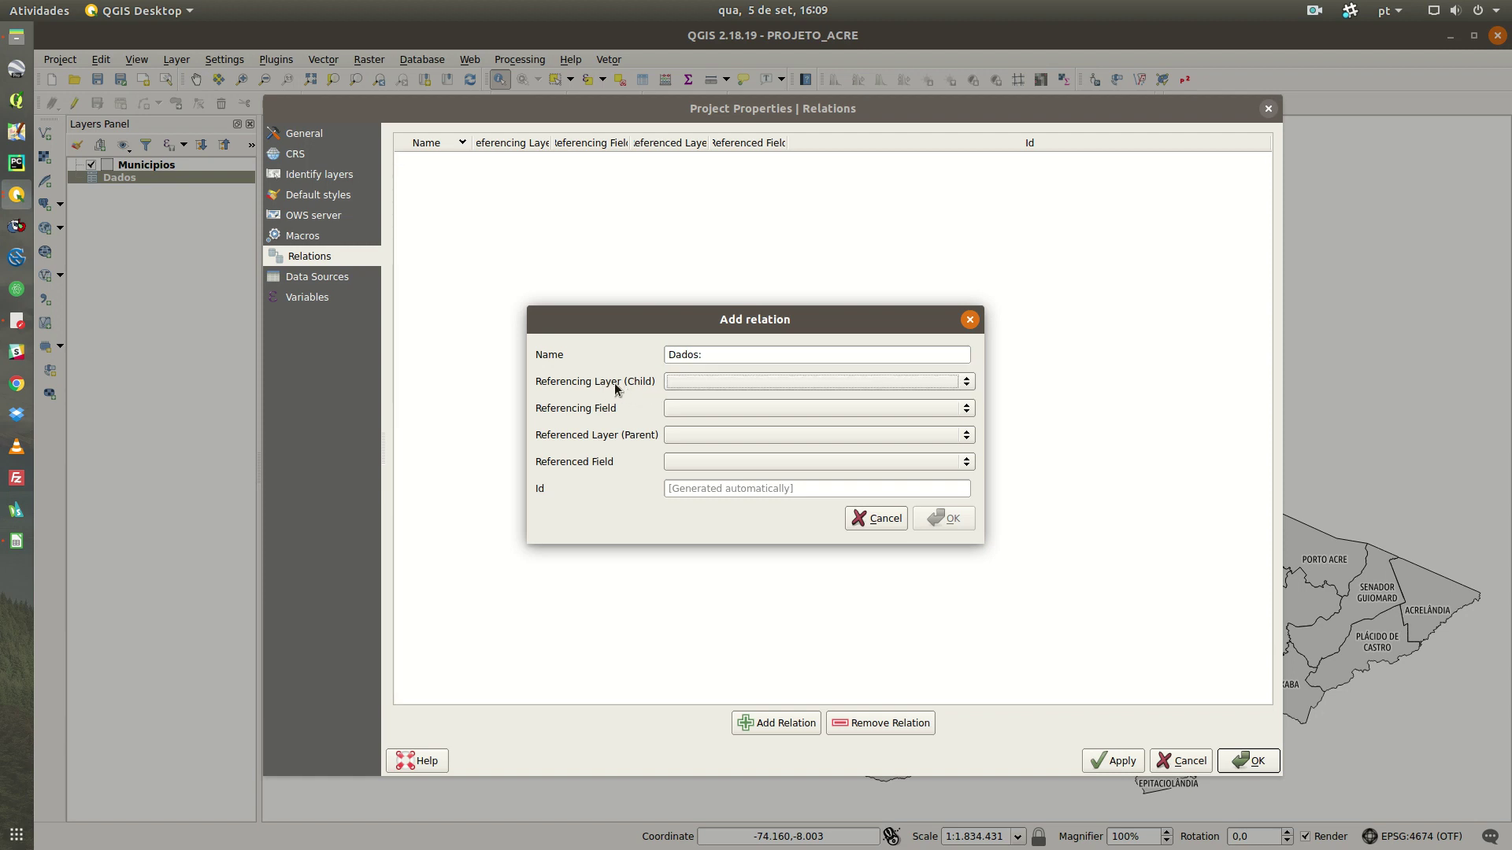
left_click(679, 386)
left_click(682, 417)
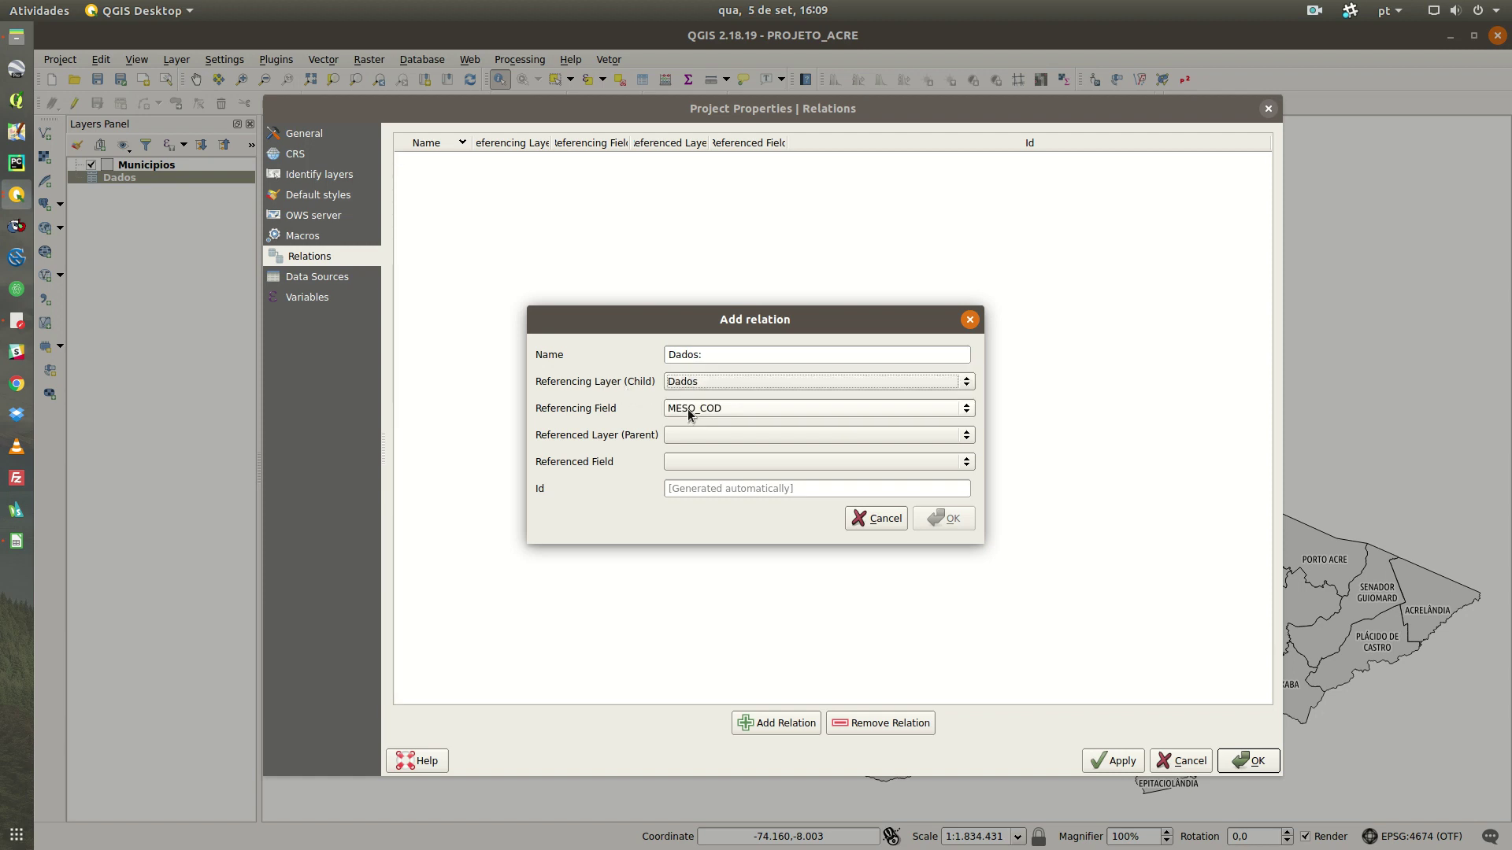
left_click(698, 409)
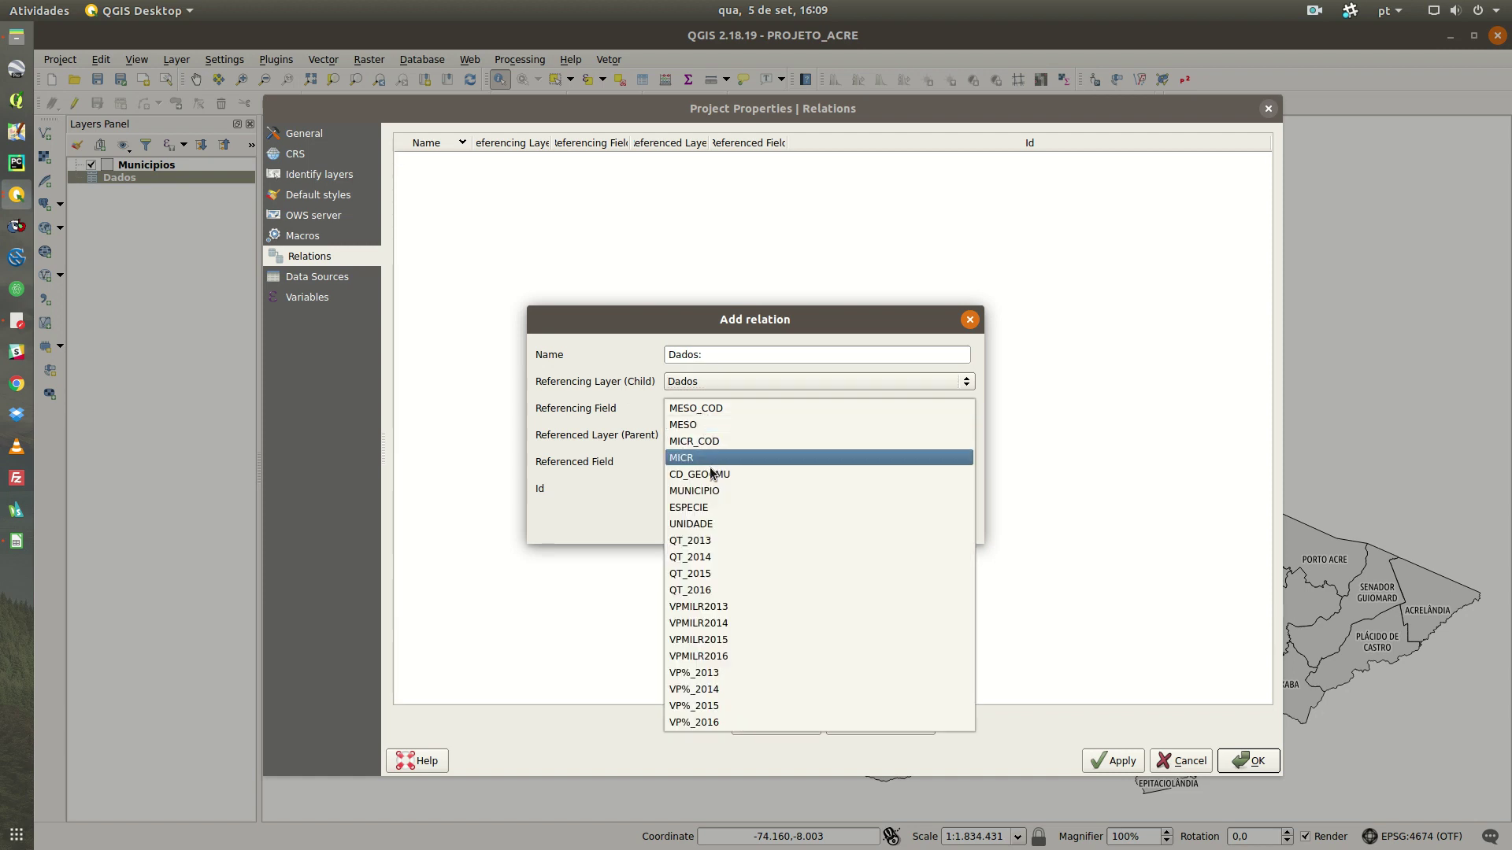
left_click(715, 475)
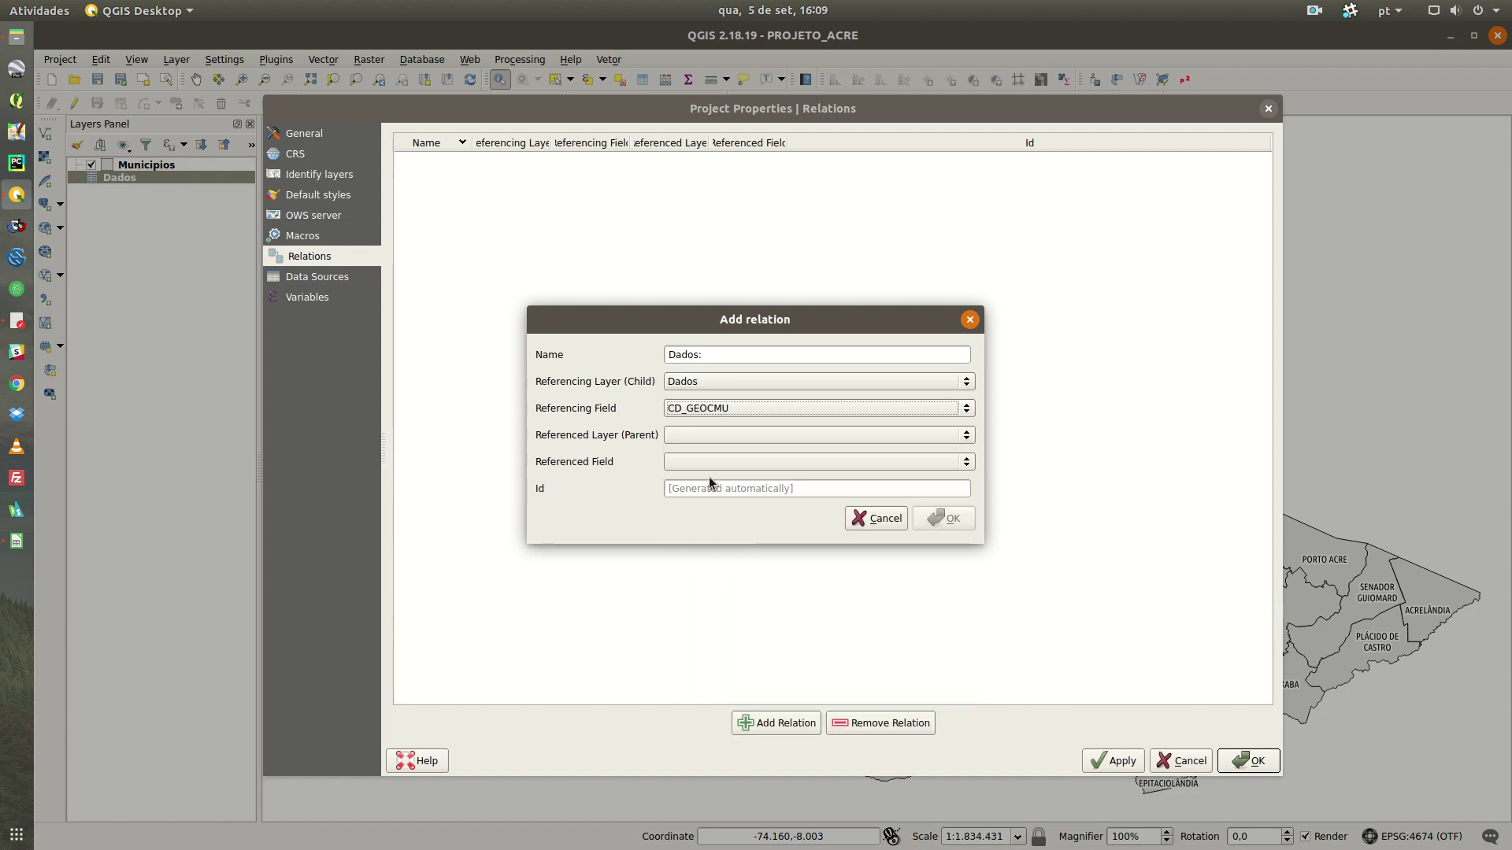
Set the relation's referenced (parent) layer to Municipios, its referenced field to CD_GEOCMU and its Id to dados_municipios.
left_click(692, 438)
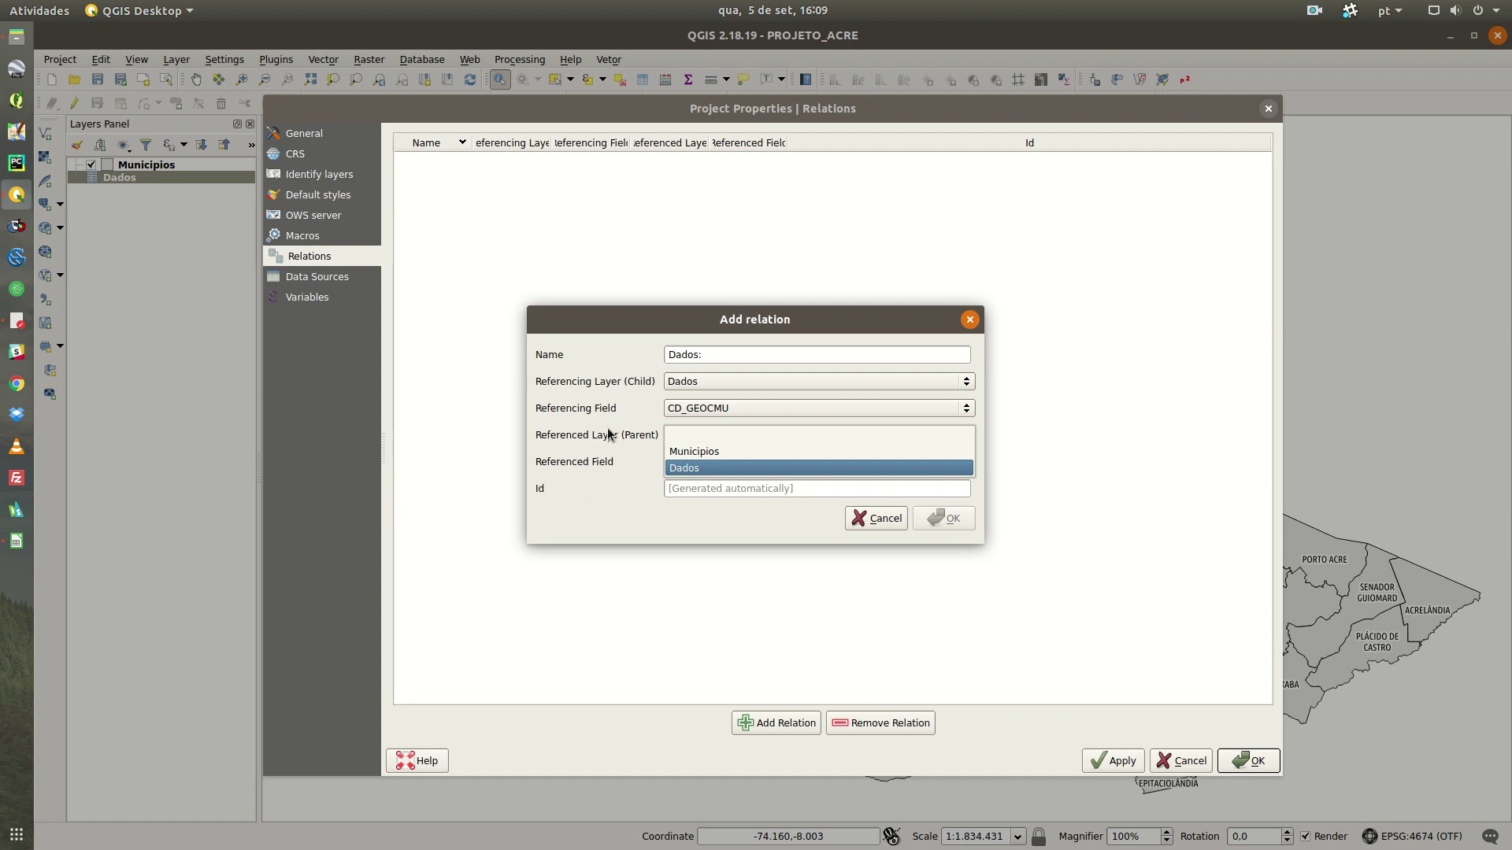
left_click(693, 452)
left_click(705, 465)
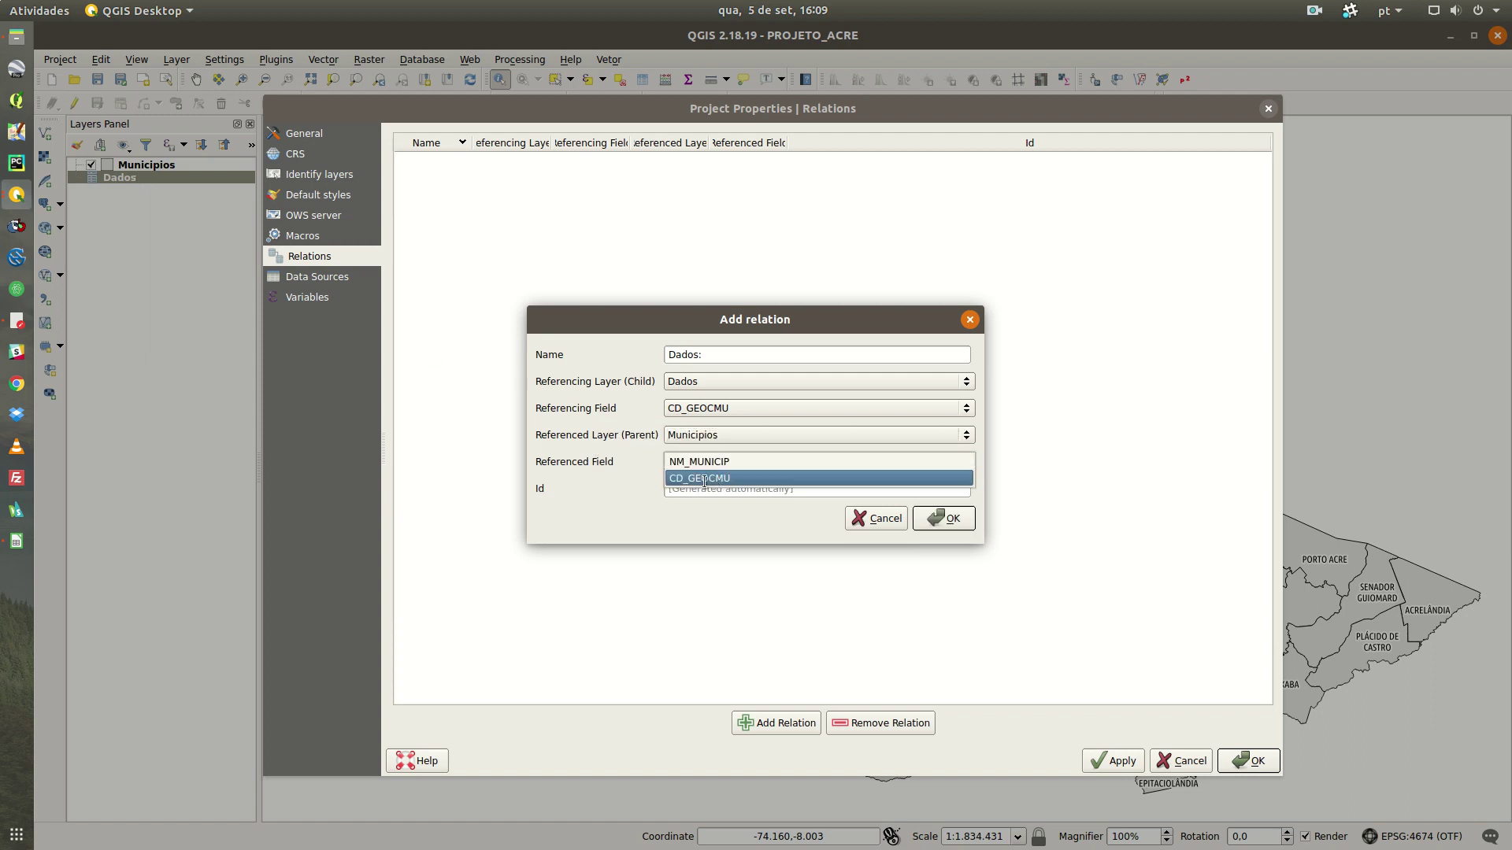
left_click(705, 480)
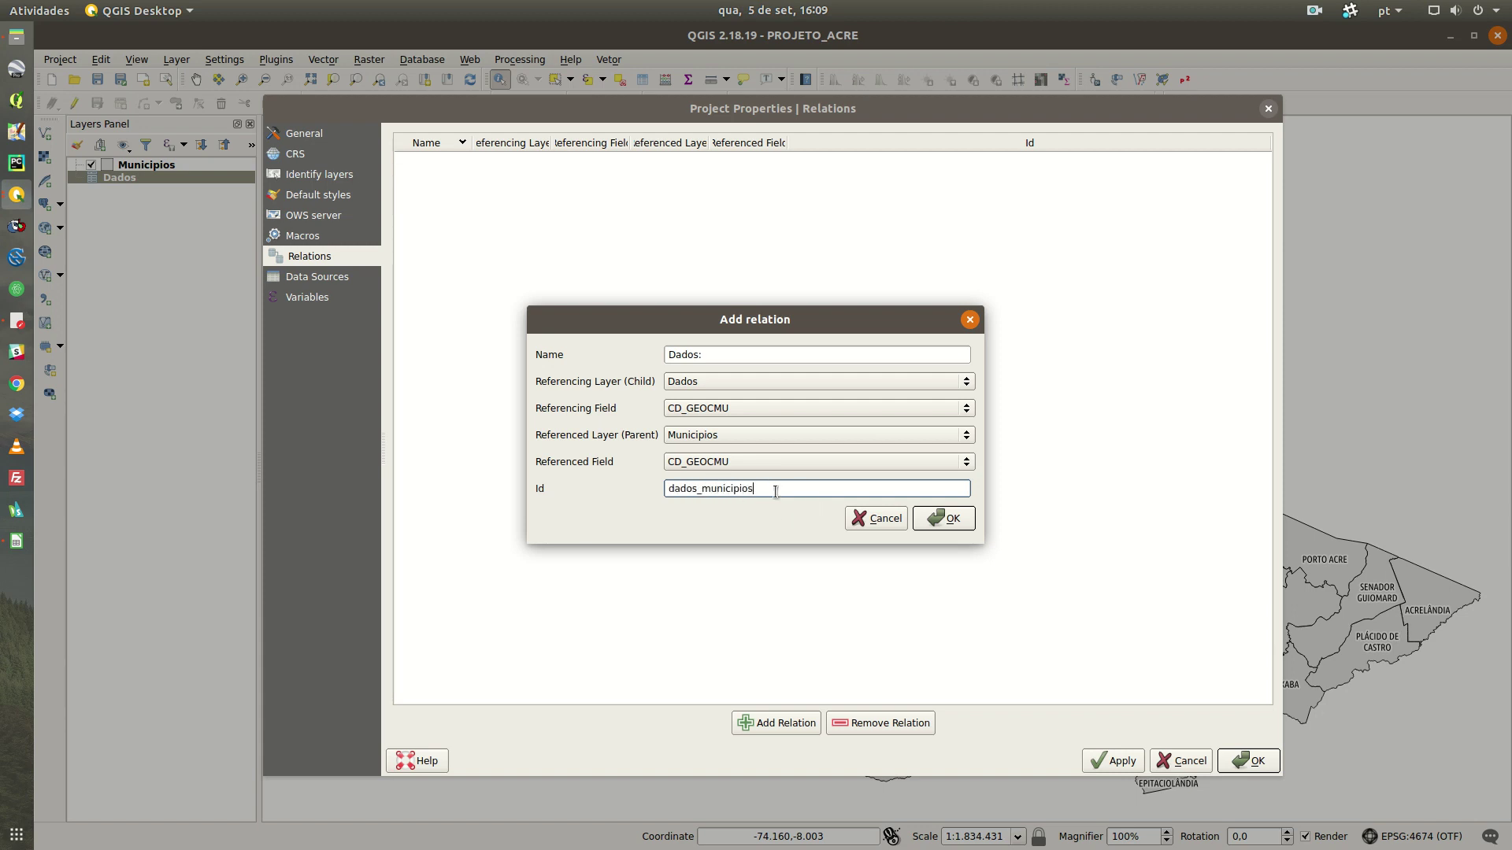
Check the relation's Name and Id entries, add the relation and apply the project properties.
left_click_drag(760, 490, 593, 496)
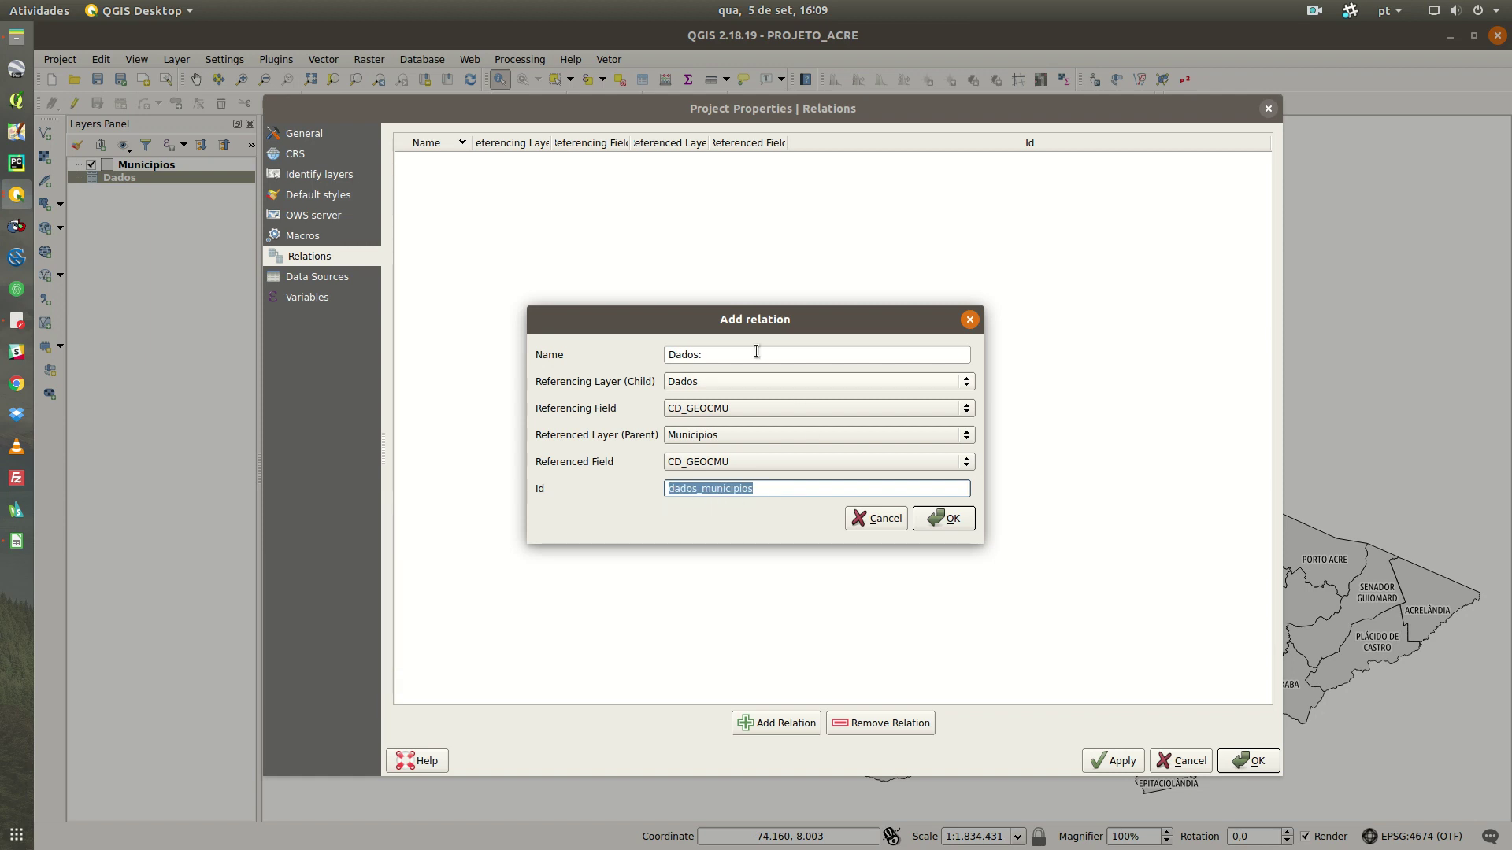
left_click_drag(720, 354, 588, 352)
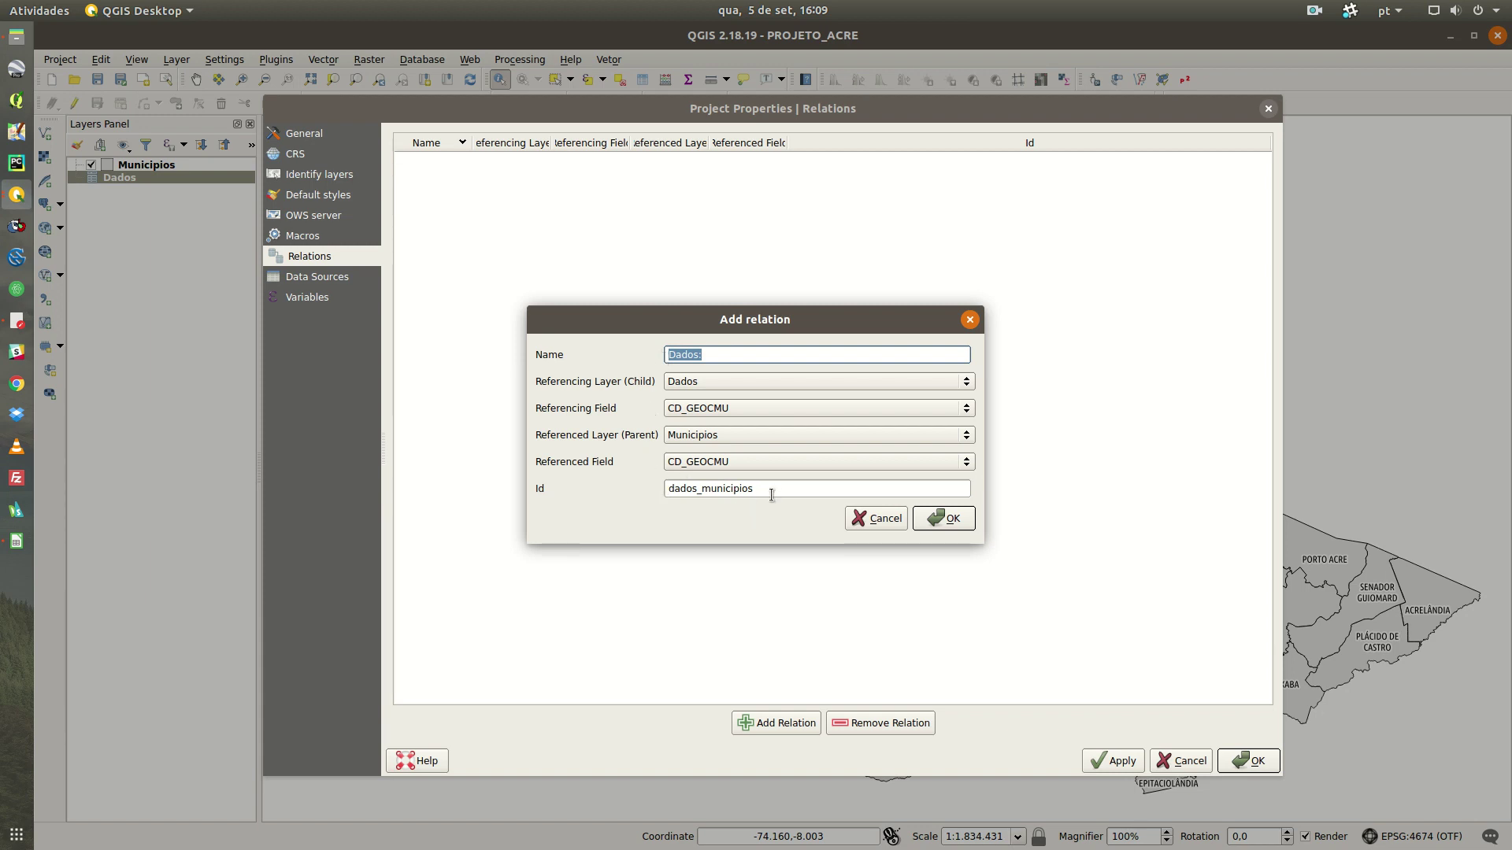
left_click_drag(772, 490, 616, 501)
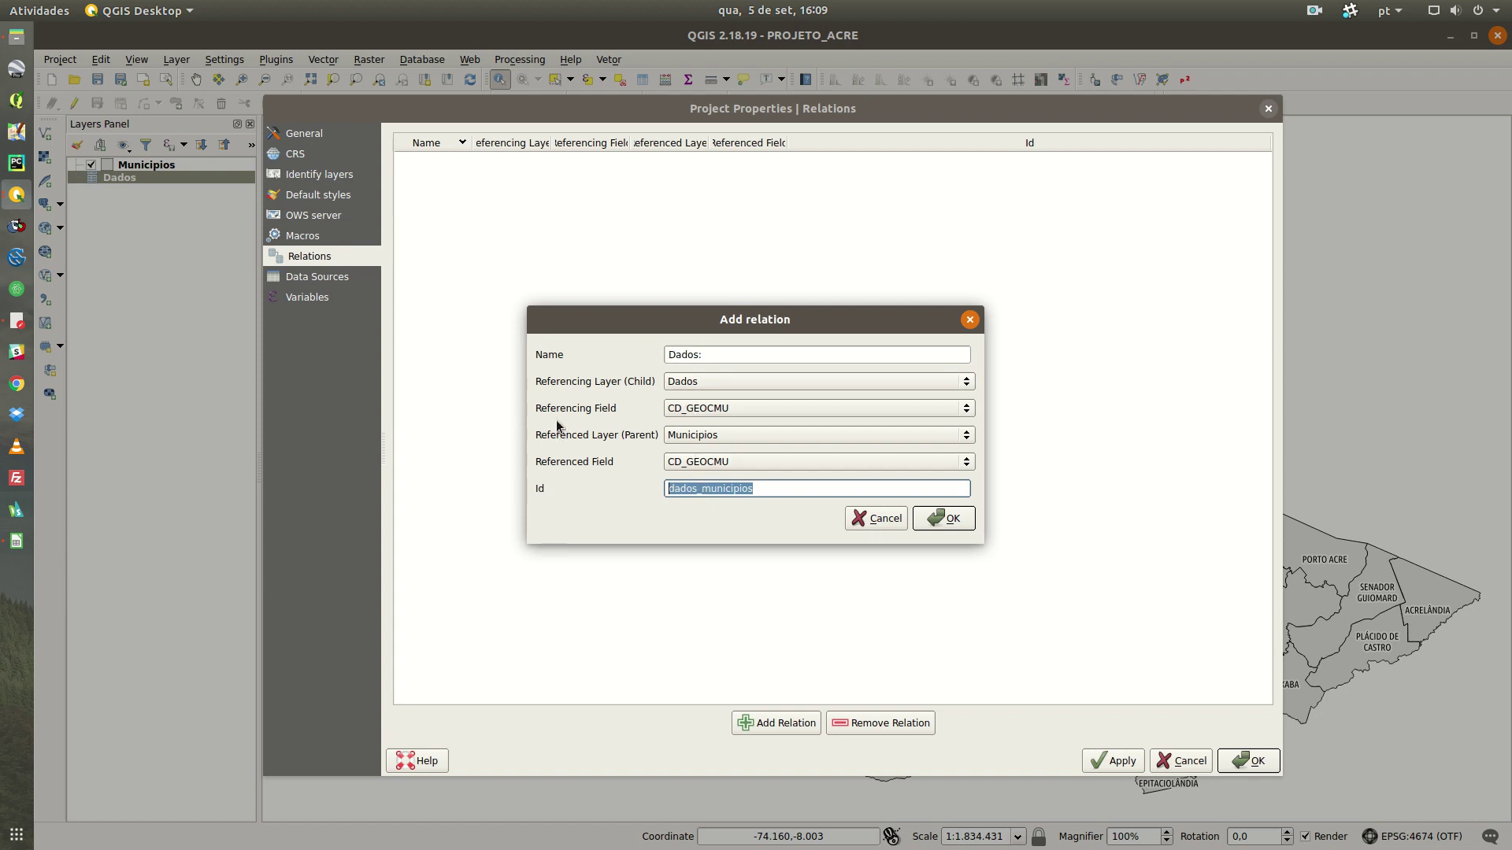
double_click(711, 354)
double_click(789, 489)
left_click(945, 518)
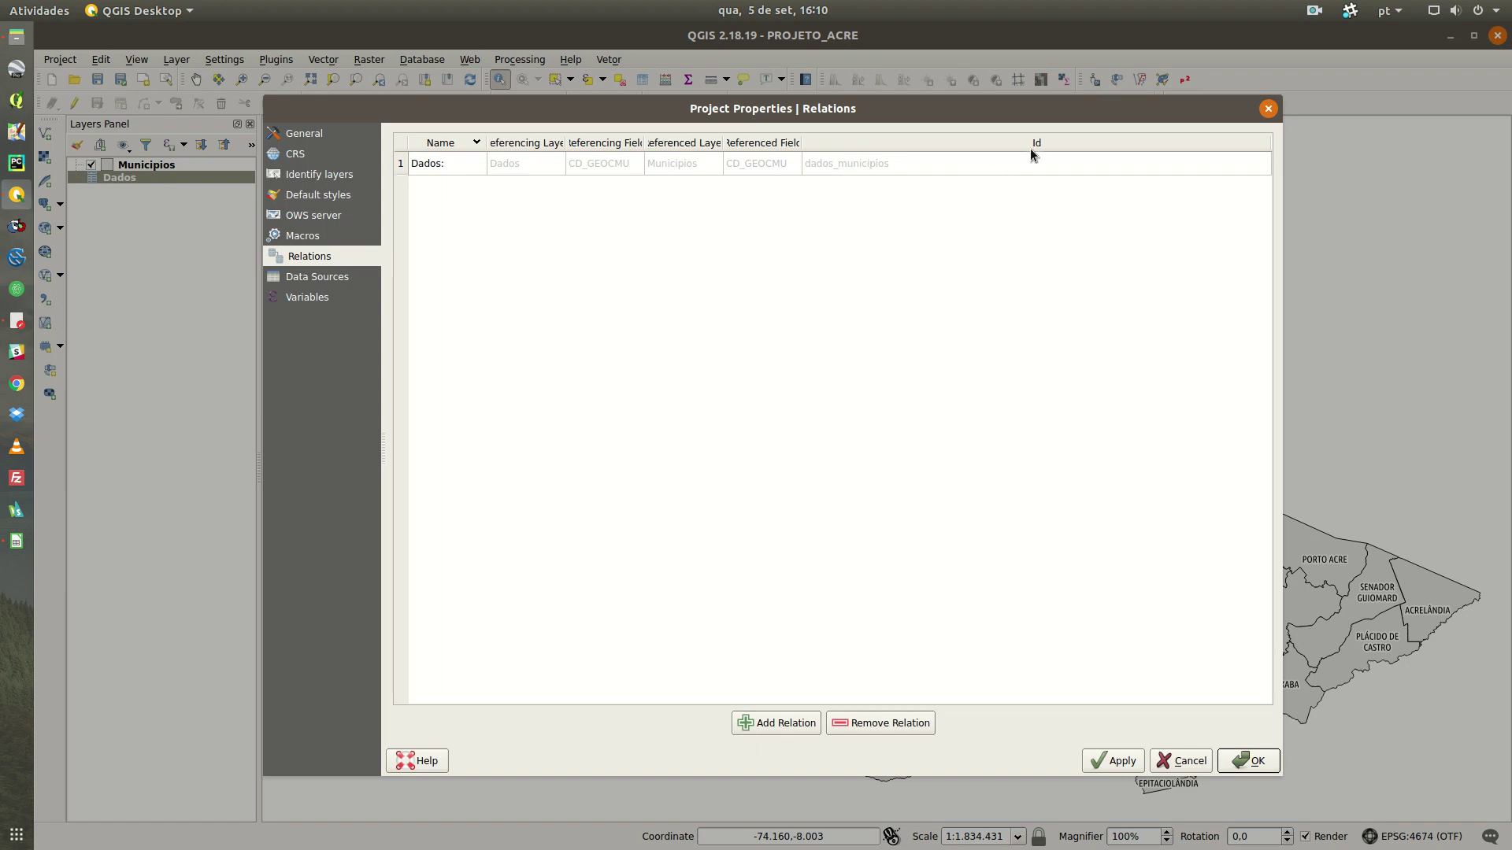
left_click(1114, 760)
left_click(1247, 760)
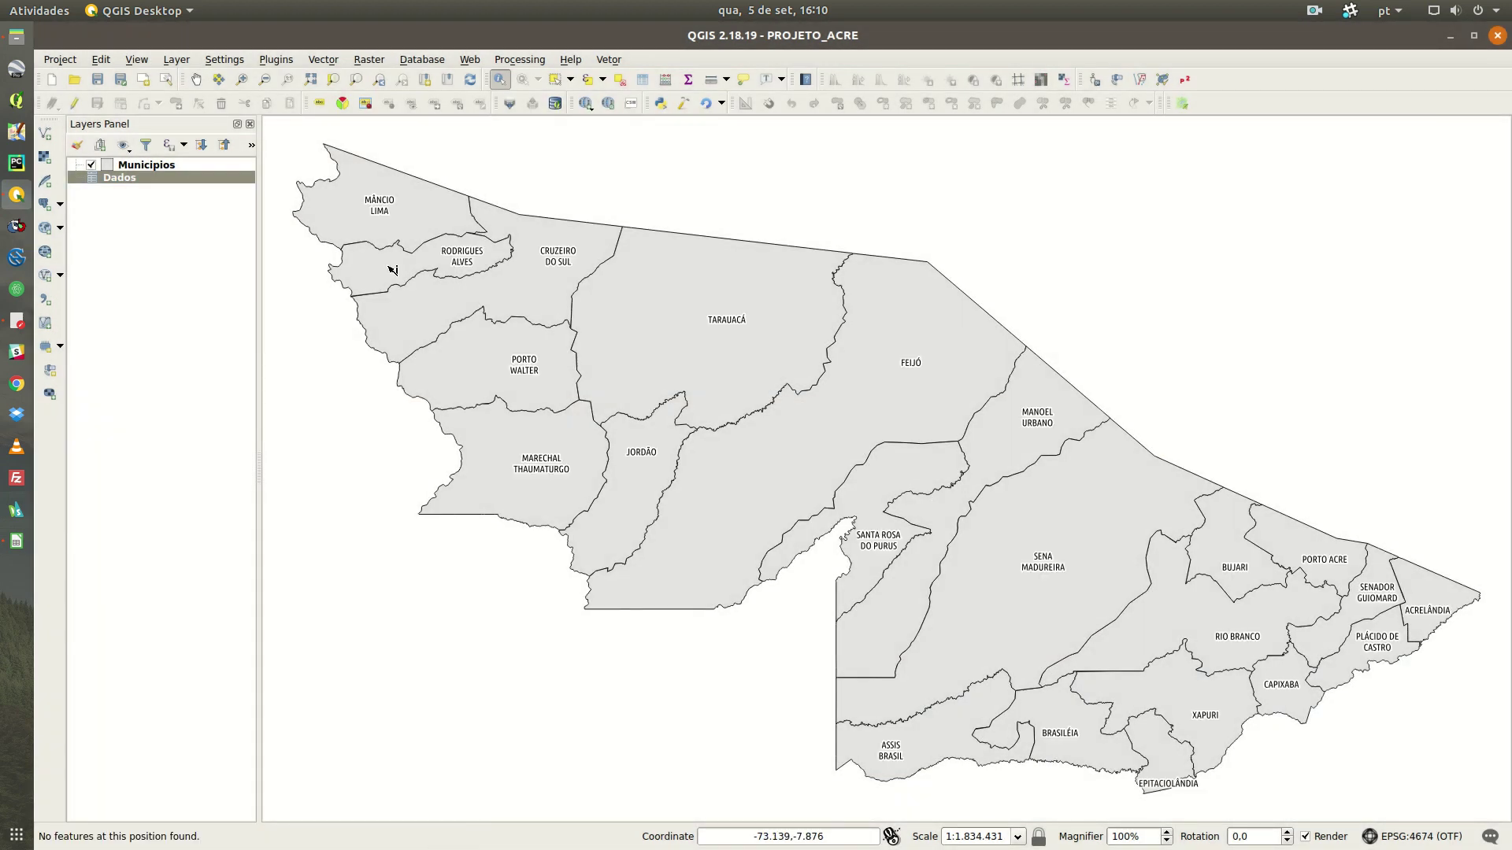
Identify Tarauacá in the Municipios layer to view its related Dados records, and close the form.
left_click(186, 165)
left_click(726, 291)
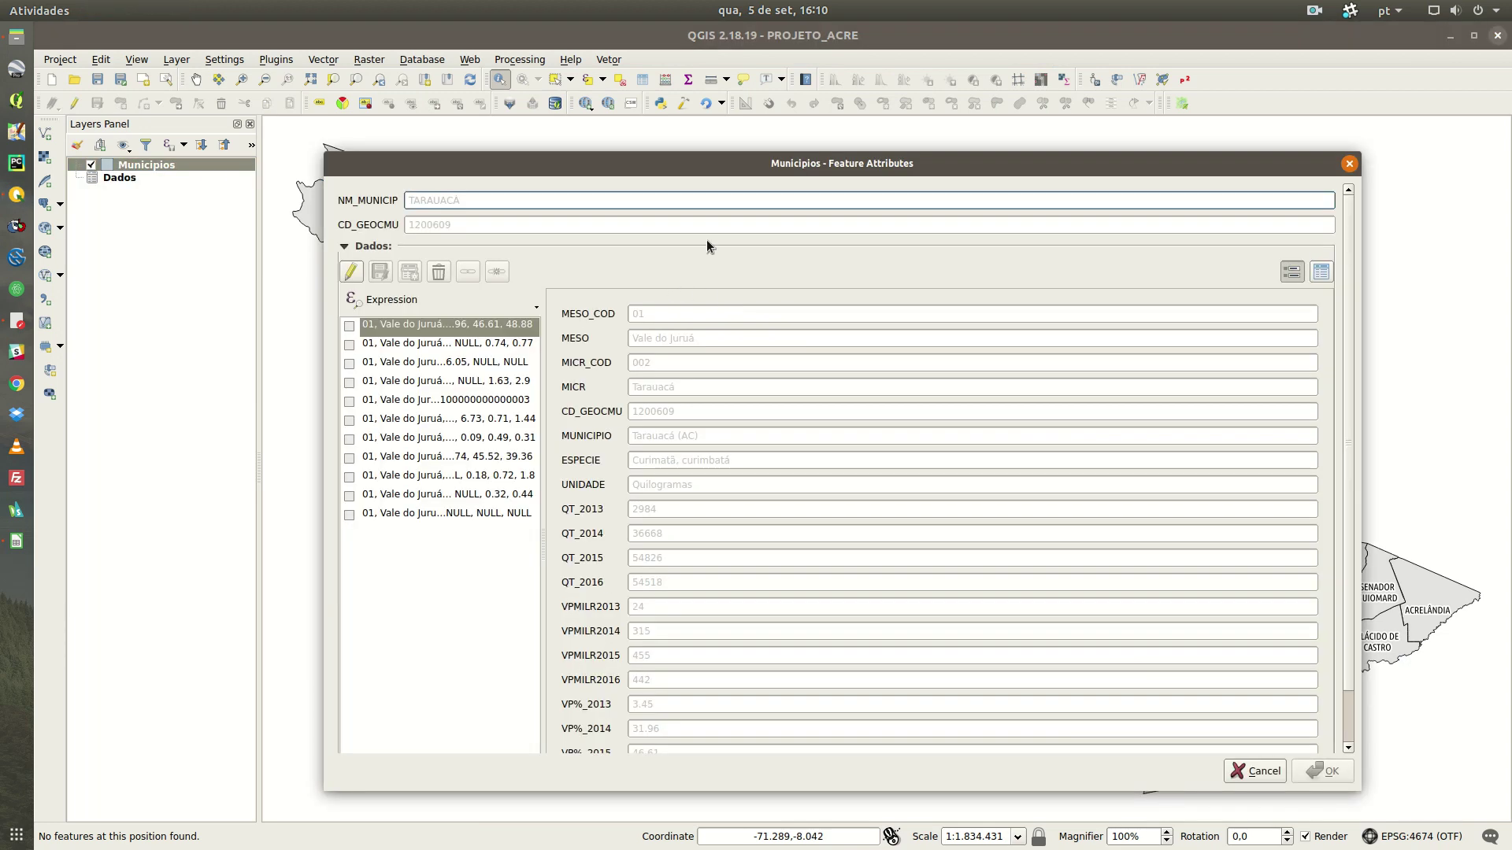
left_click(1350, 165)
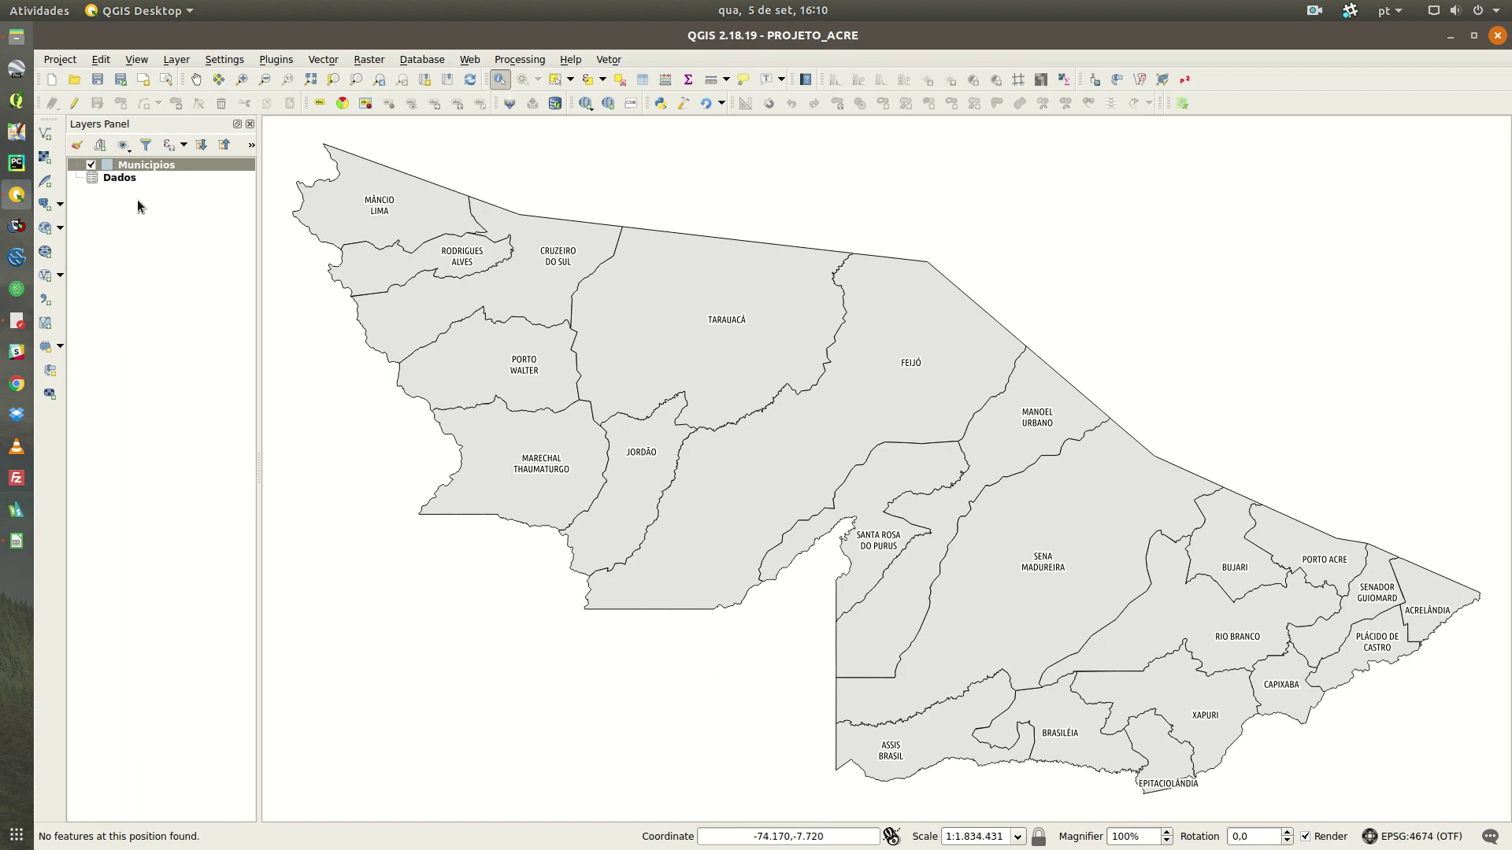
Open the attribute table of the Municipios layer and widen its CD_GEOCMU column.
right_click(136, 165)
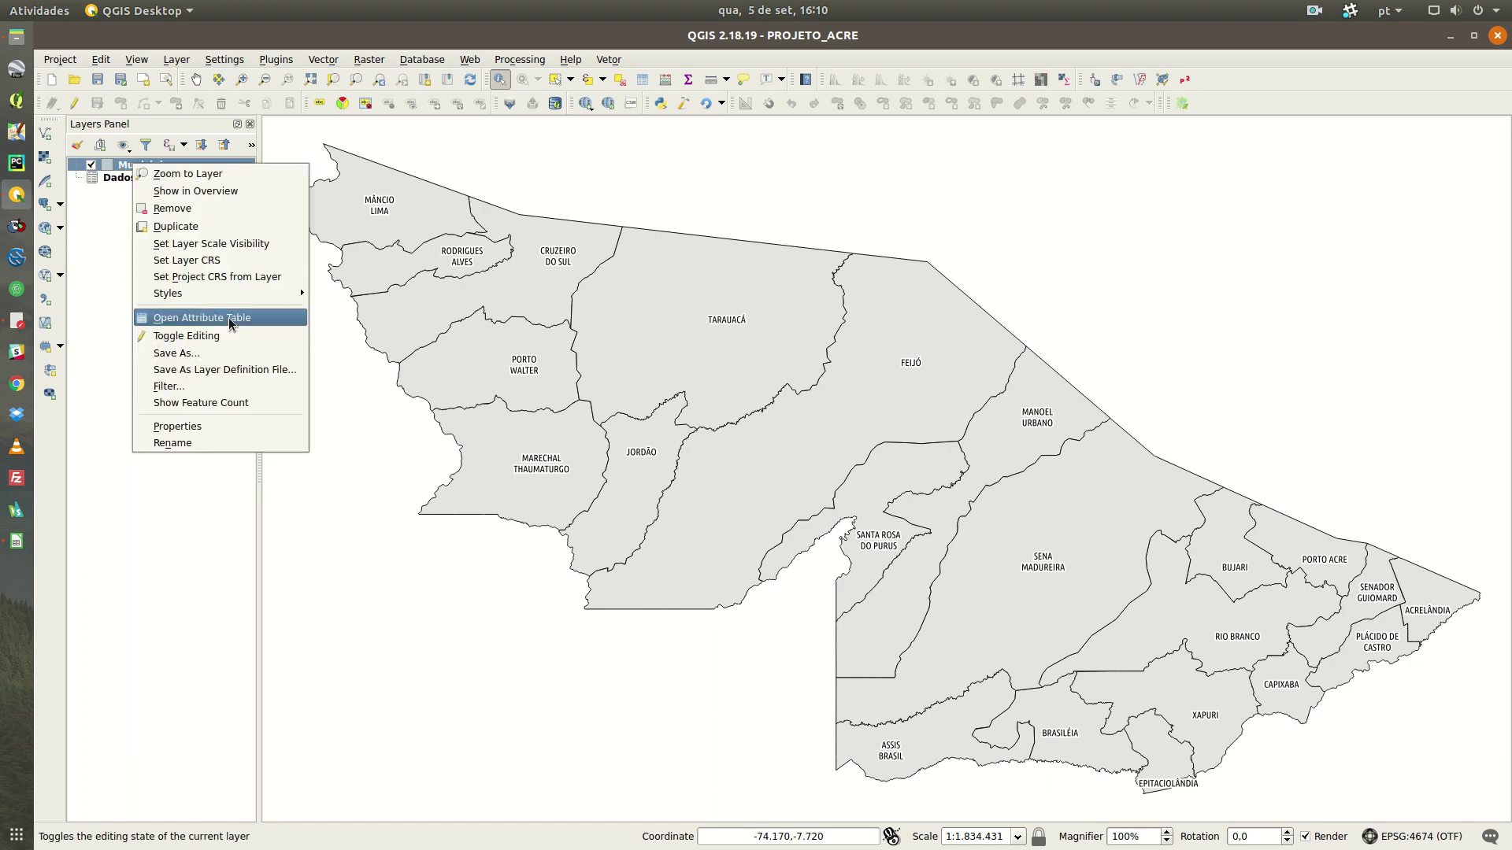
left_click(283, 328)
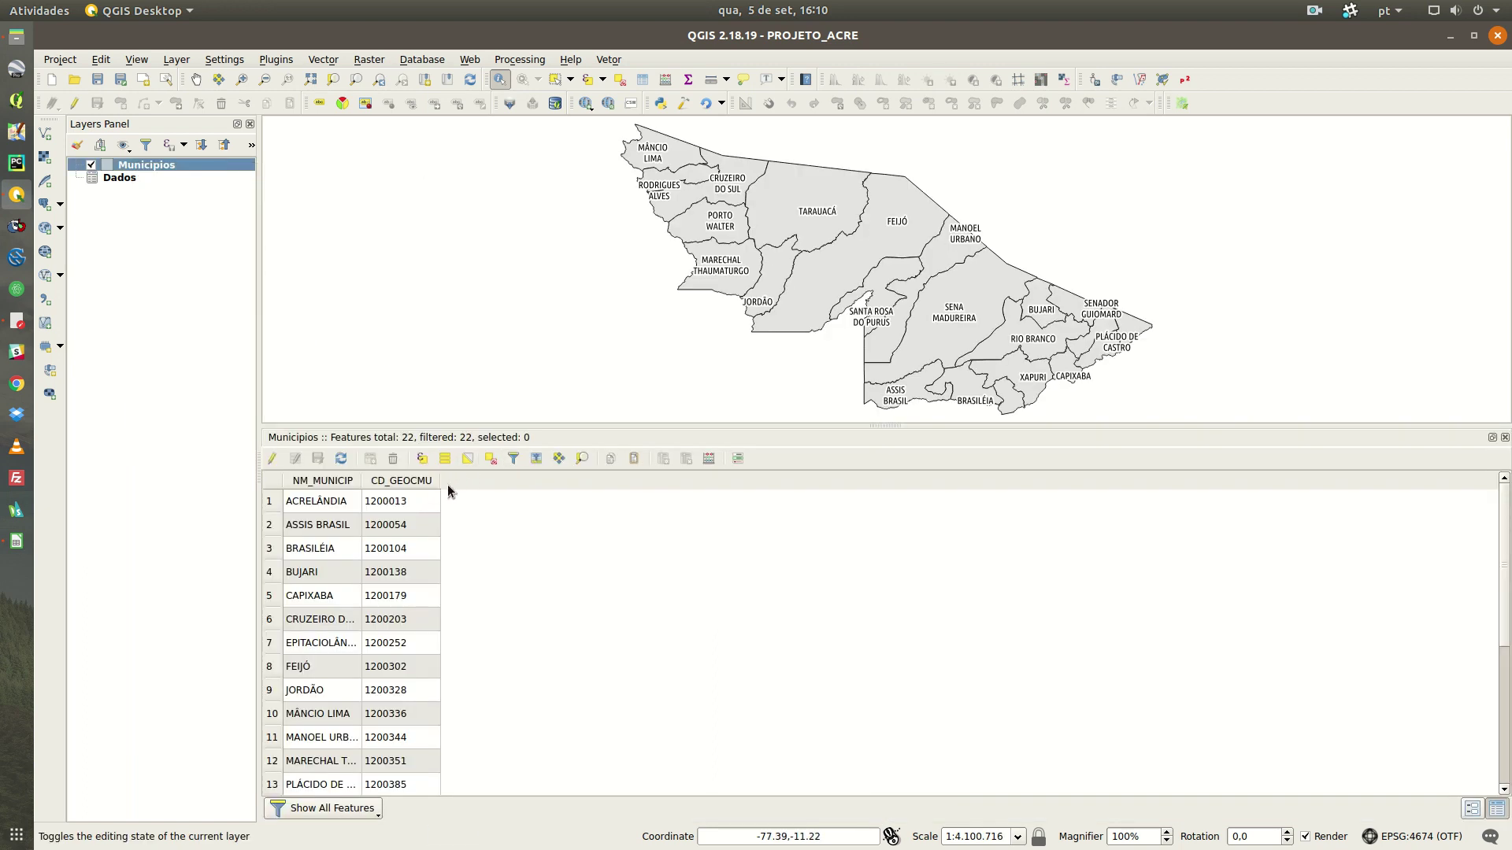
left_click_drag(439, 481, 503, 481)
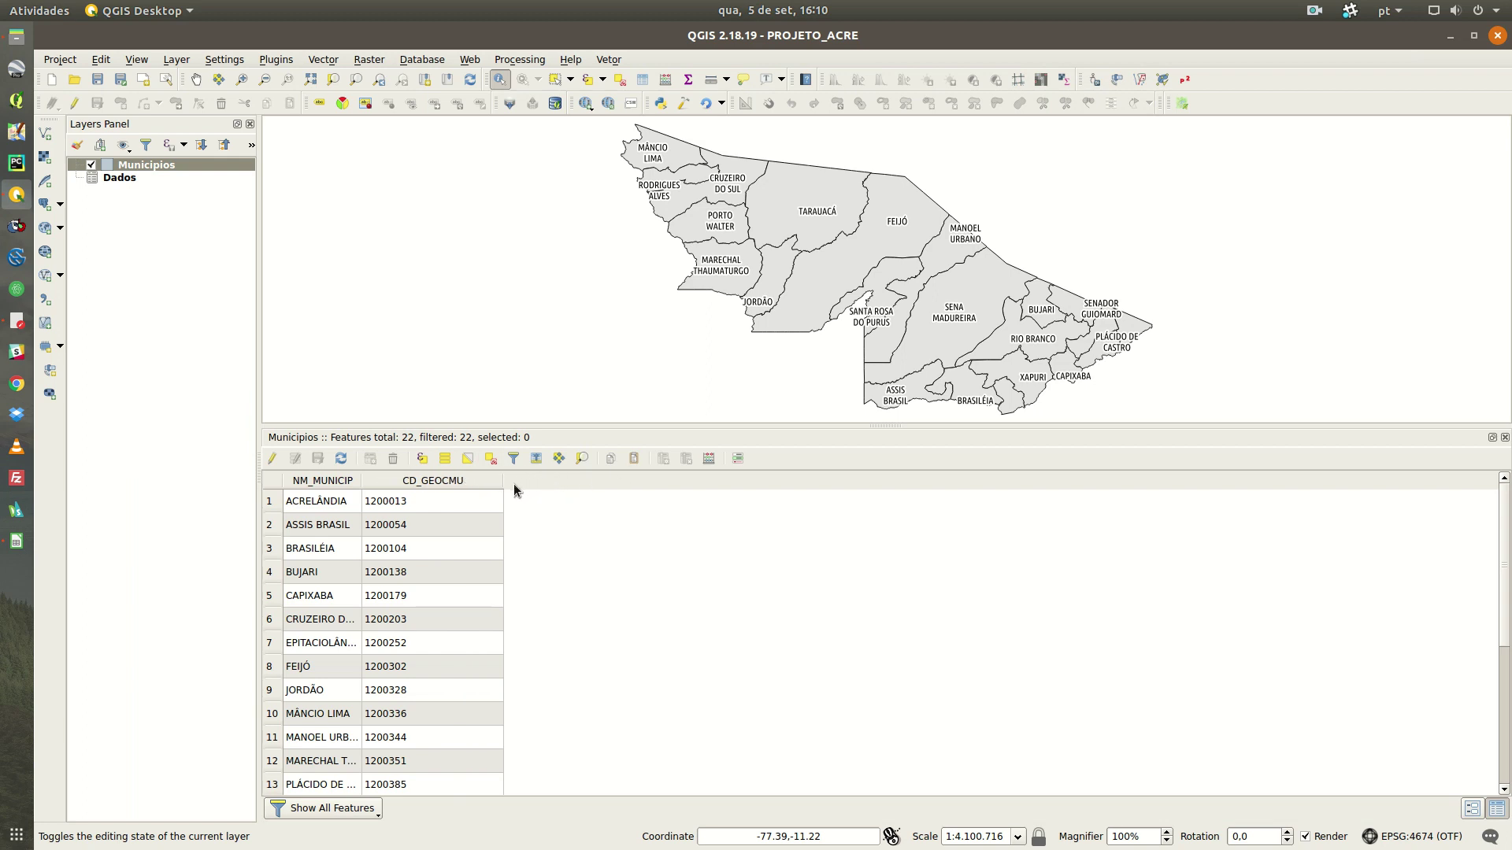
left_click(107, 180)
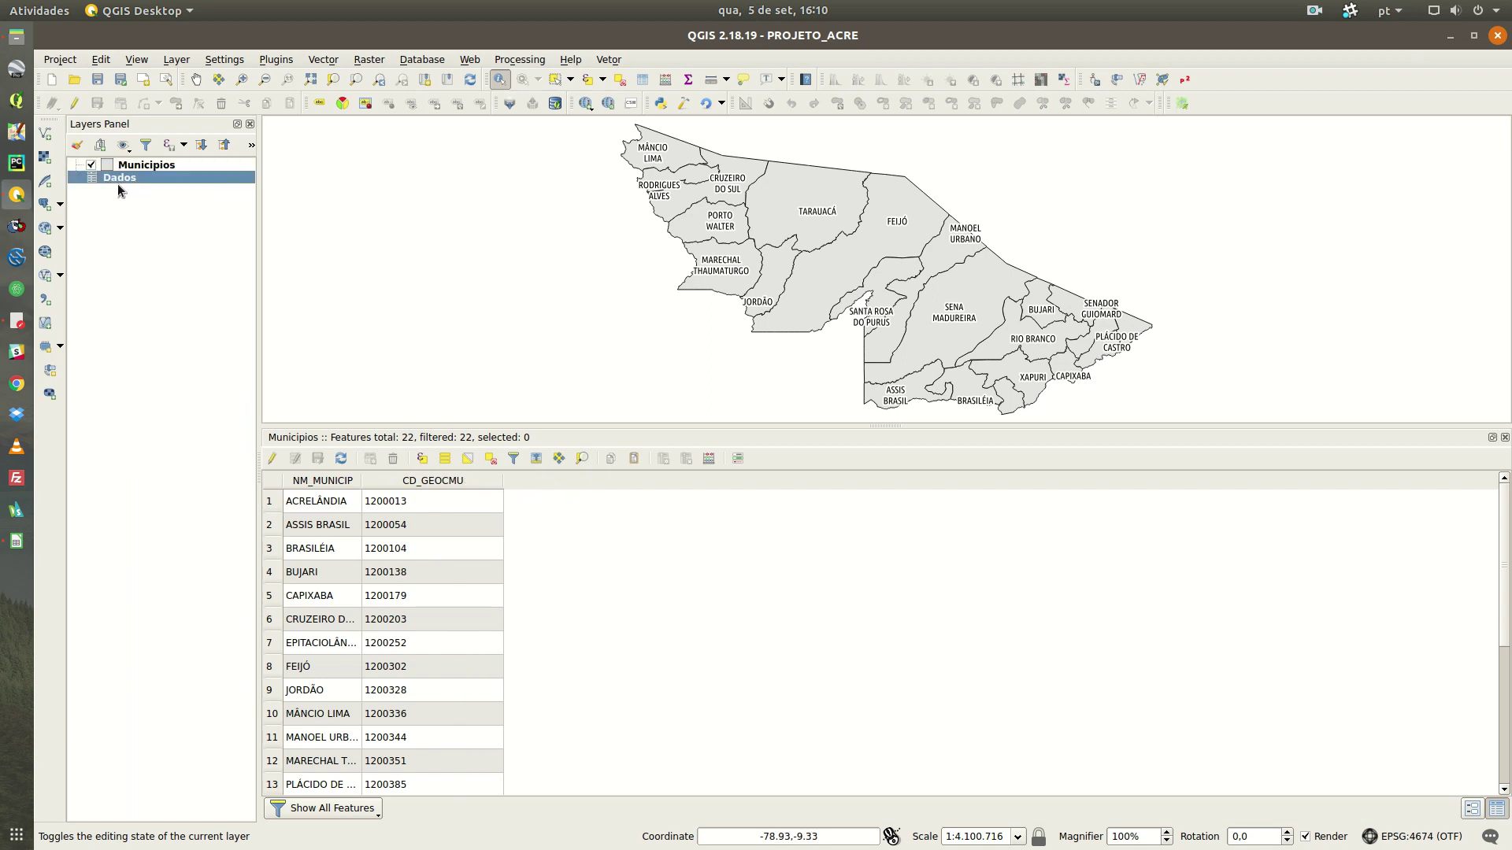
left_click(151, 167)
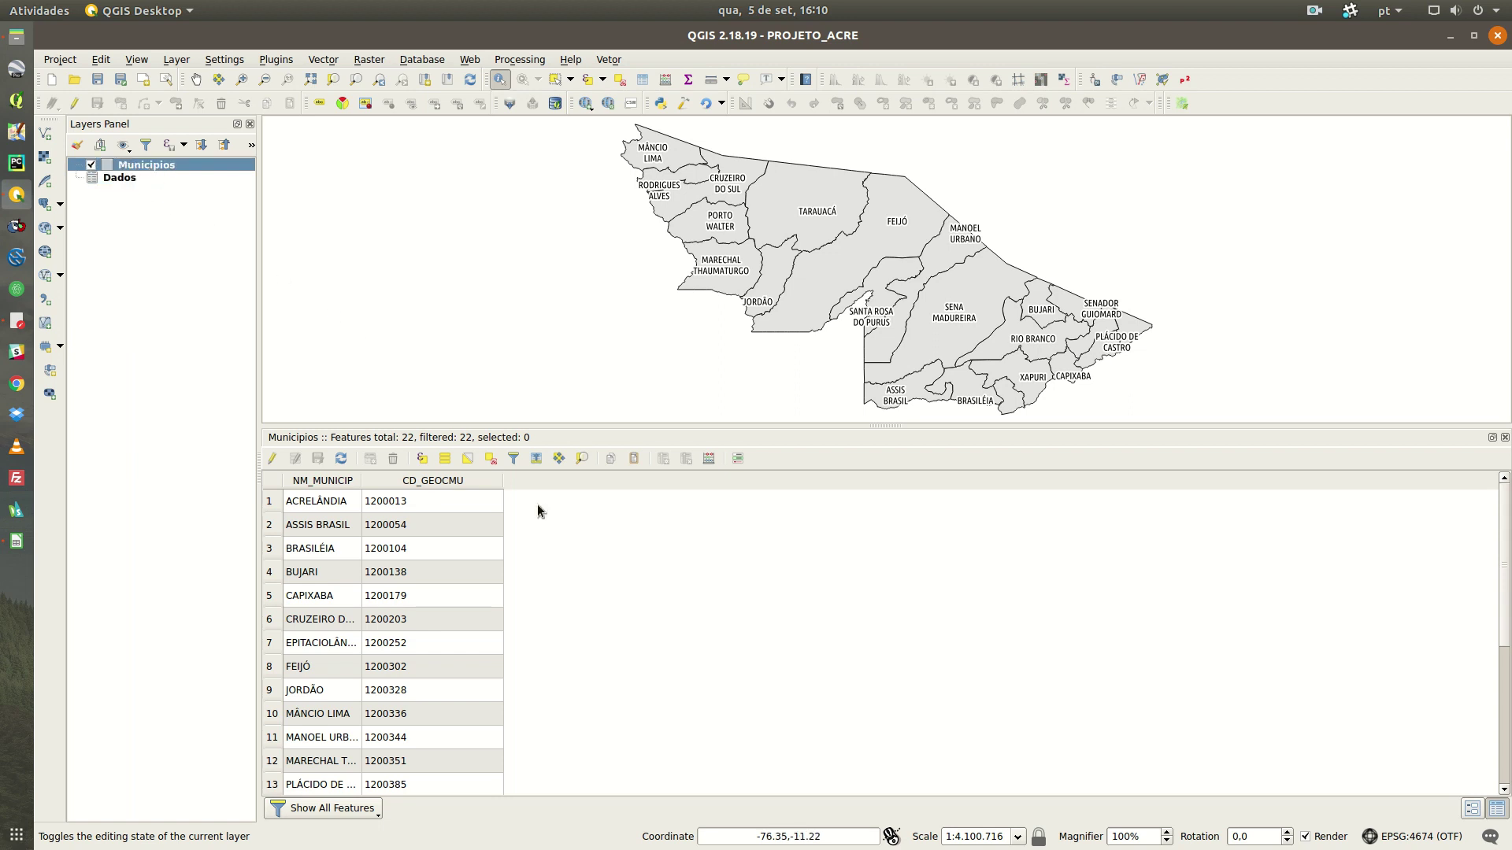
Open the field calculator for Municipios and select the relation_aggregate function in the Aggregates group.
left_click(709, 458)
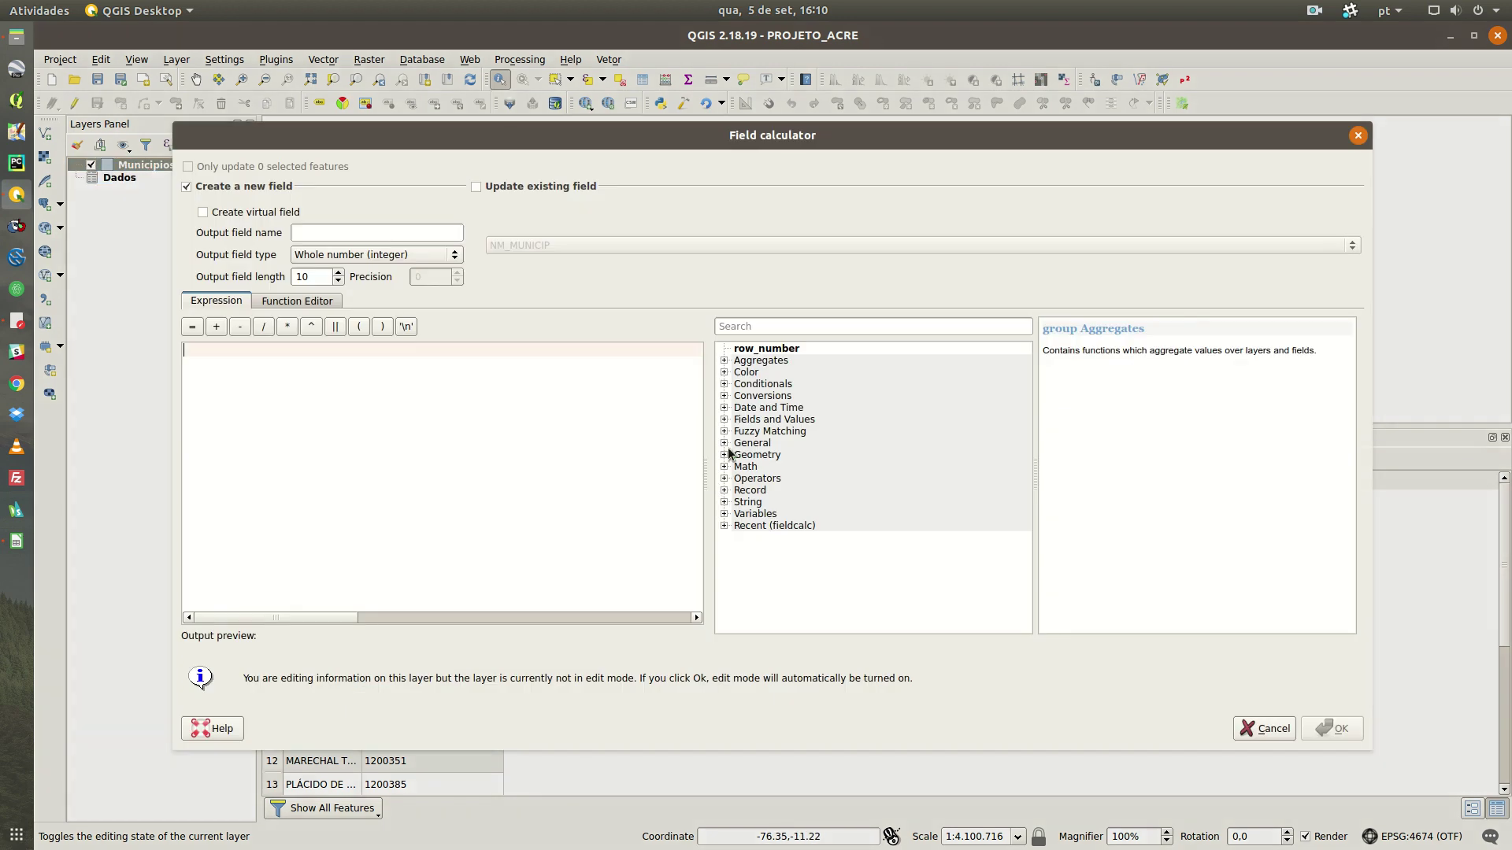
left_click(757, 358)
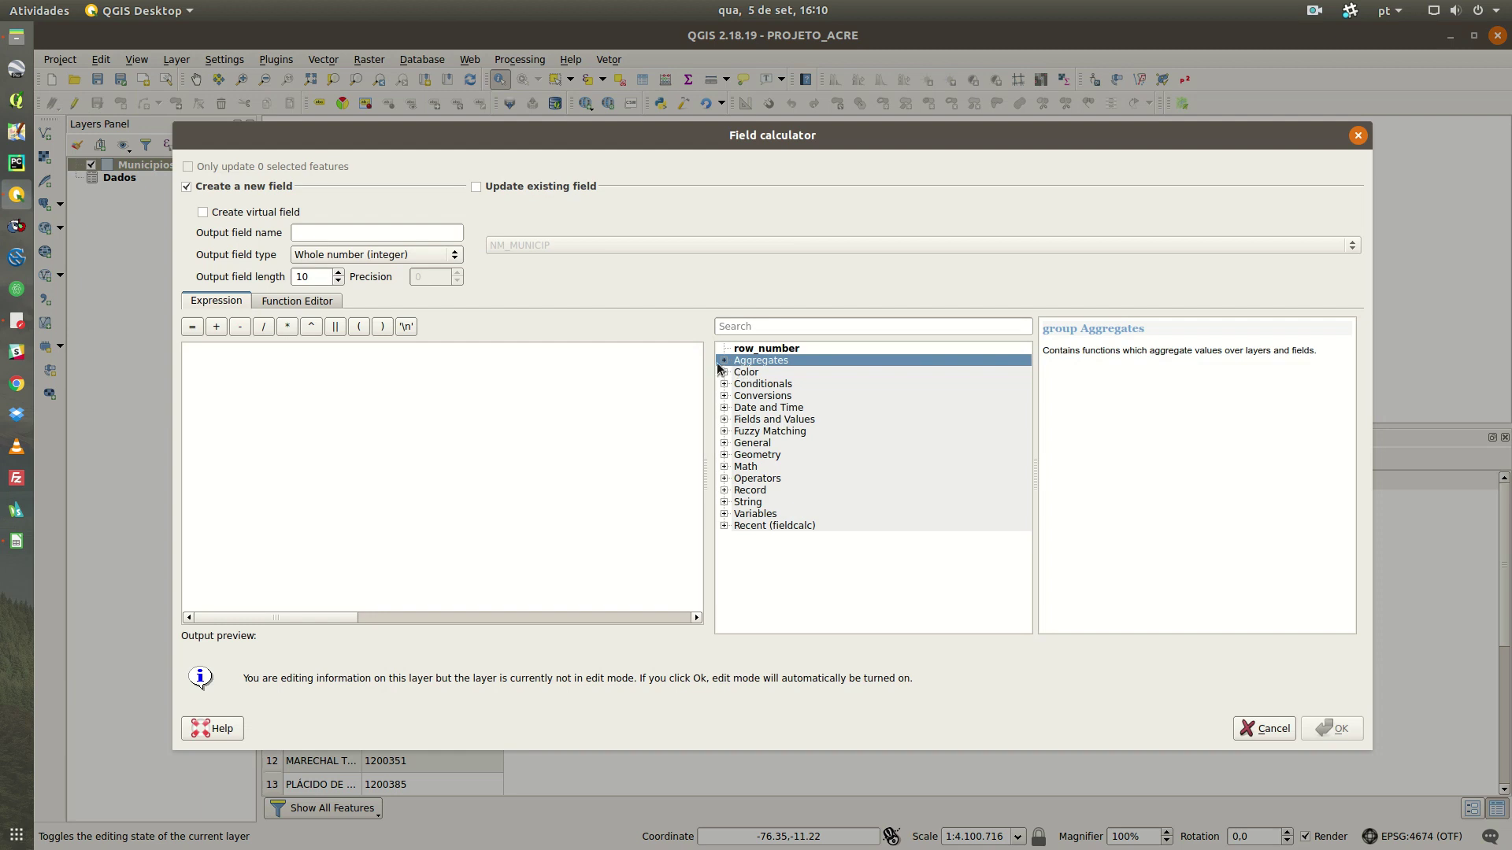
left_click(723, 361)
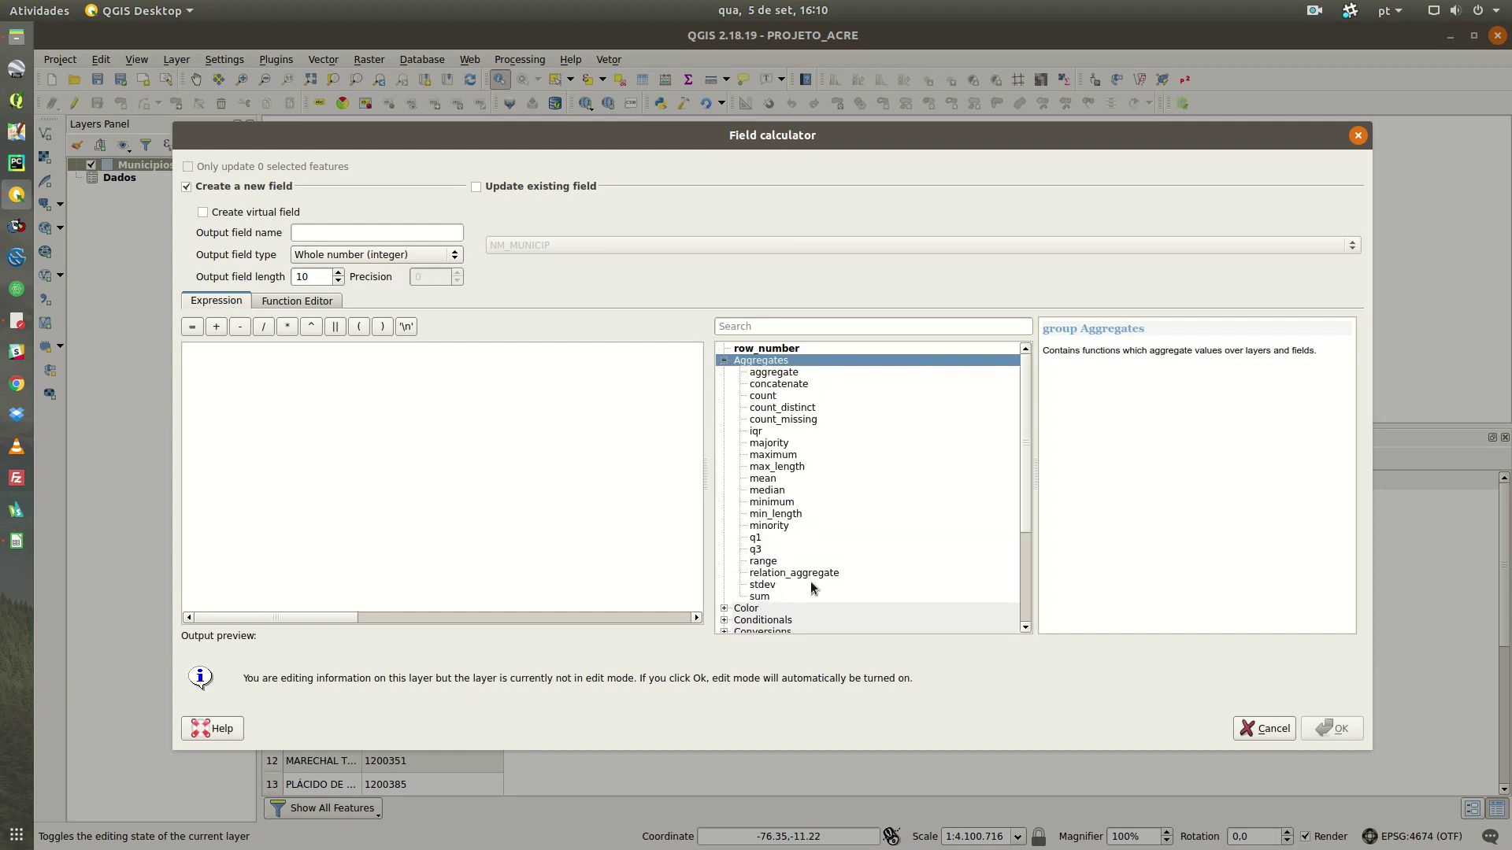
left_click(819, 572)
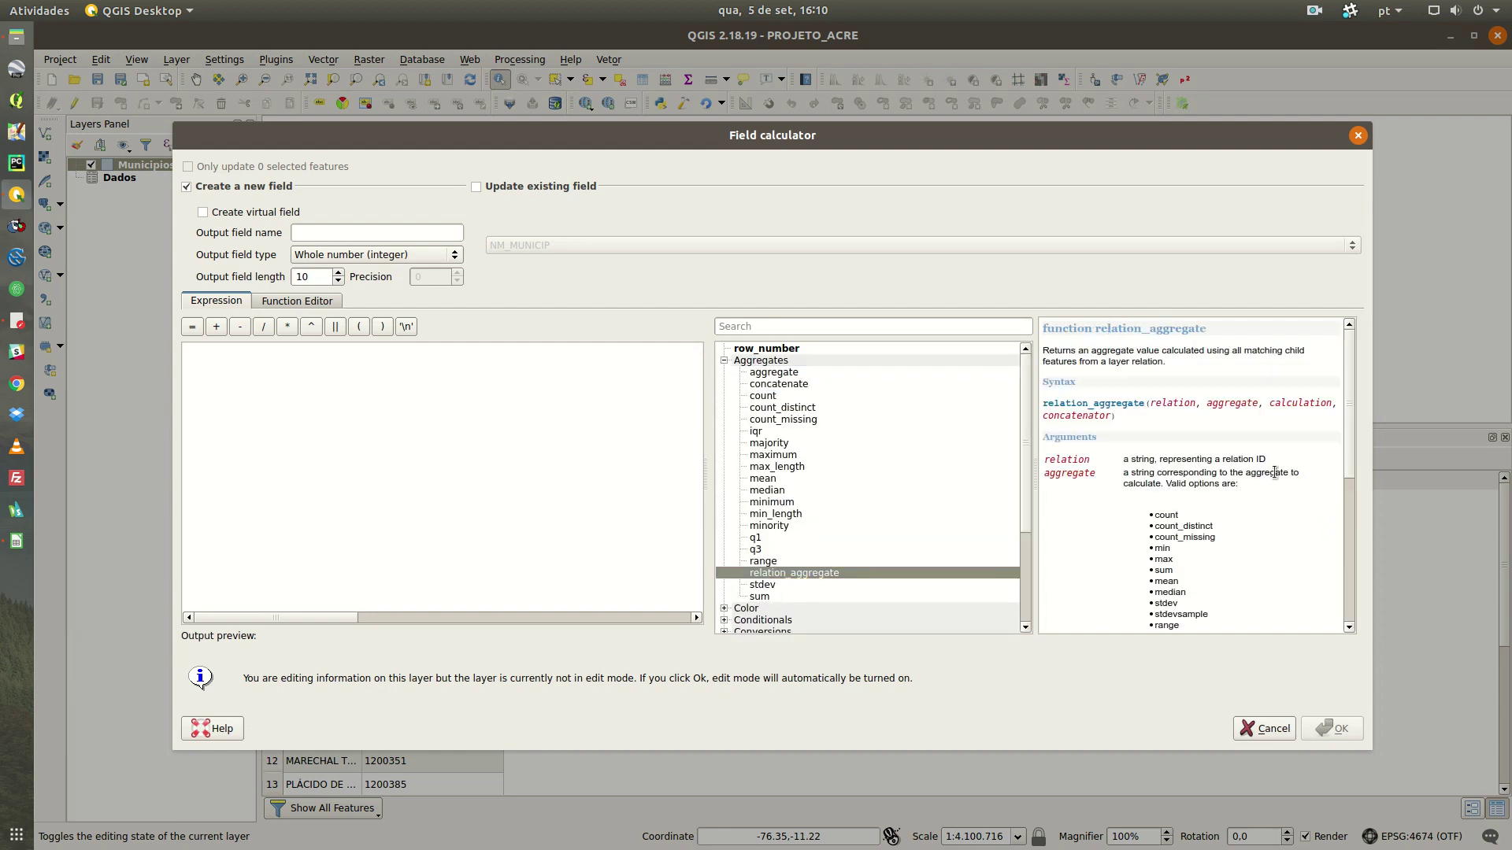
Examine the relation_aggregate help: its syntax, arguments, available aggregate options such as concatenate, and the usage examples.
left_click_drag(1116, 417, 1008, 407)
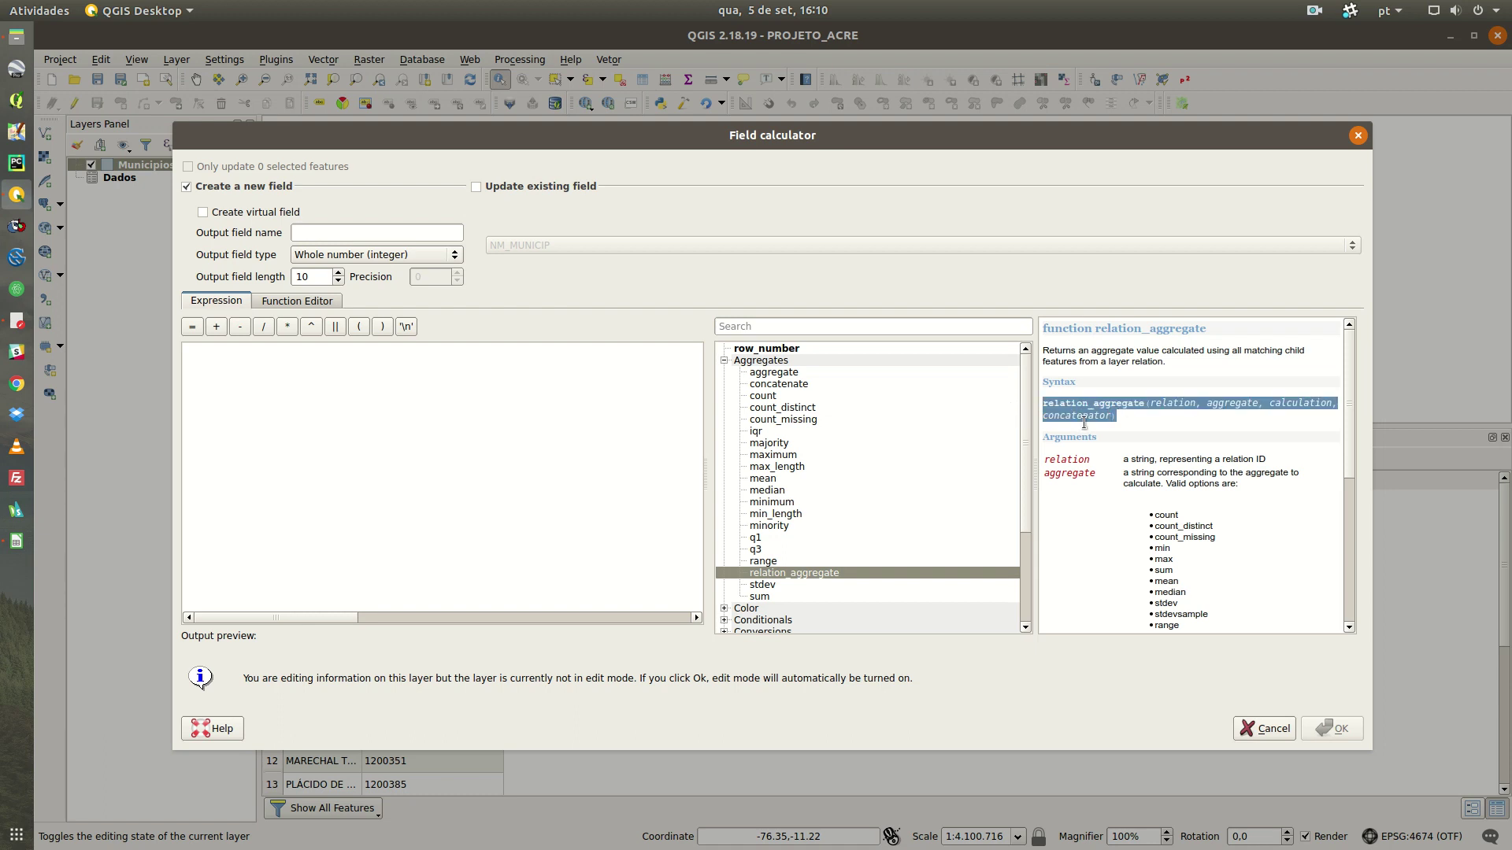
left_click(1163, 421)
double_click(1176, 403)
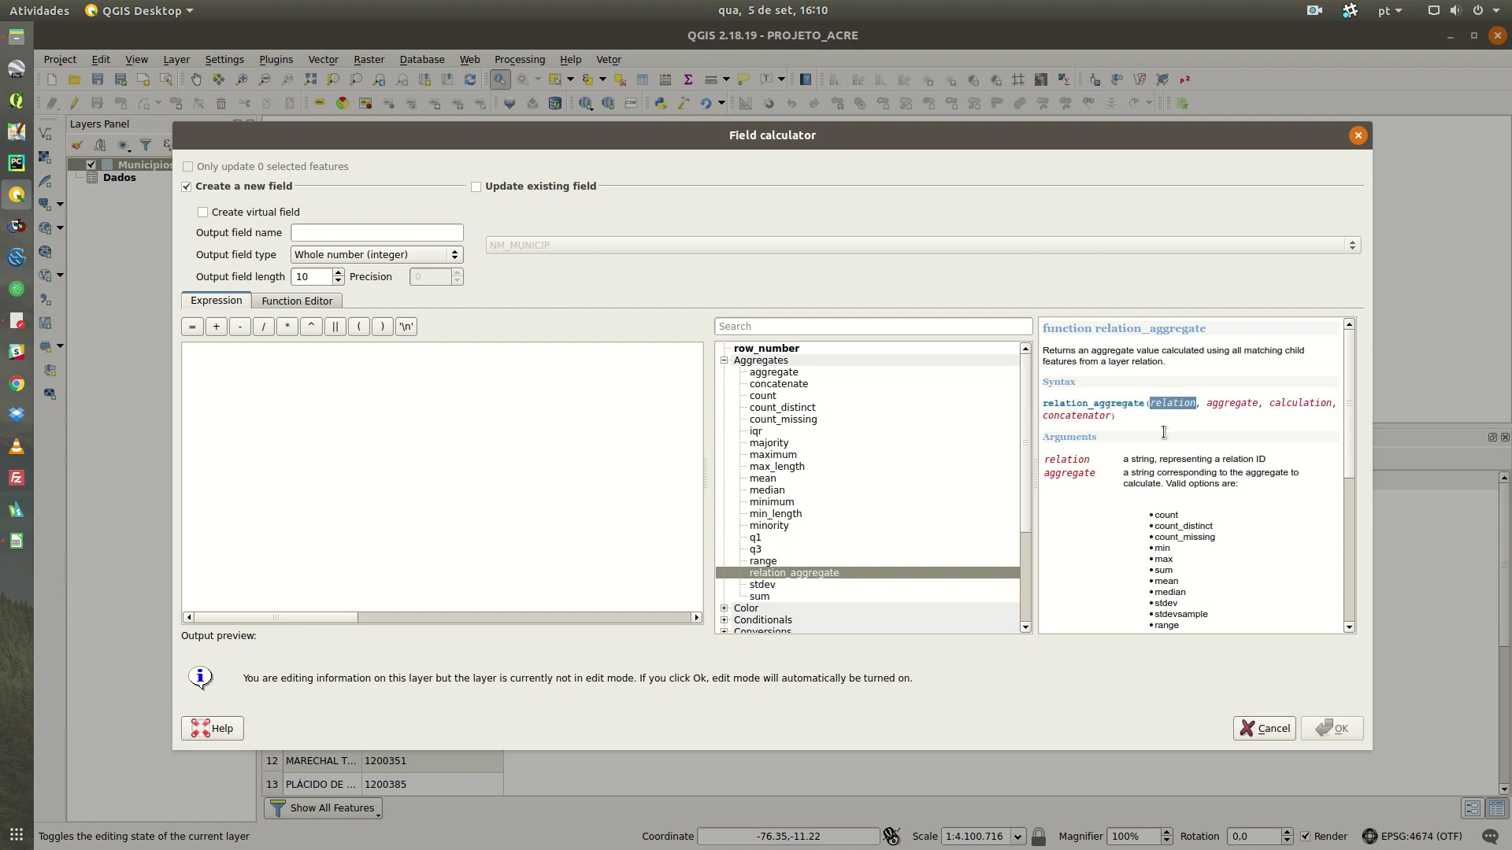
left_click(1222, 405)
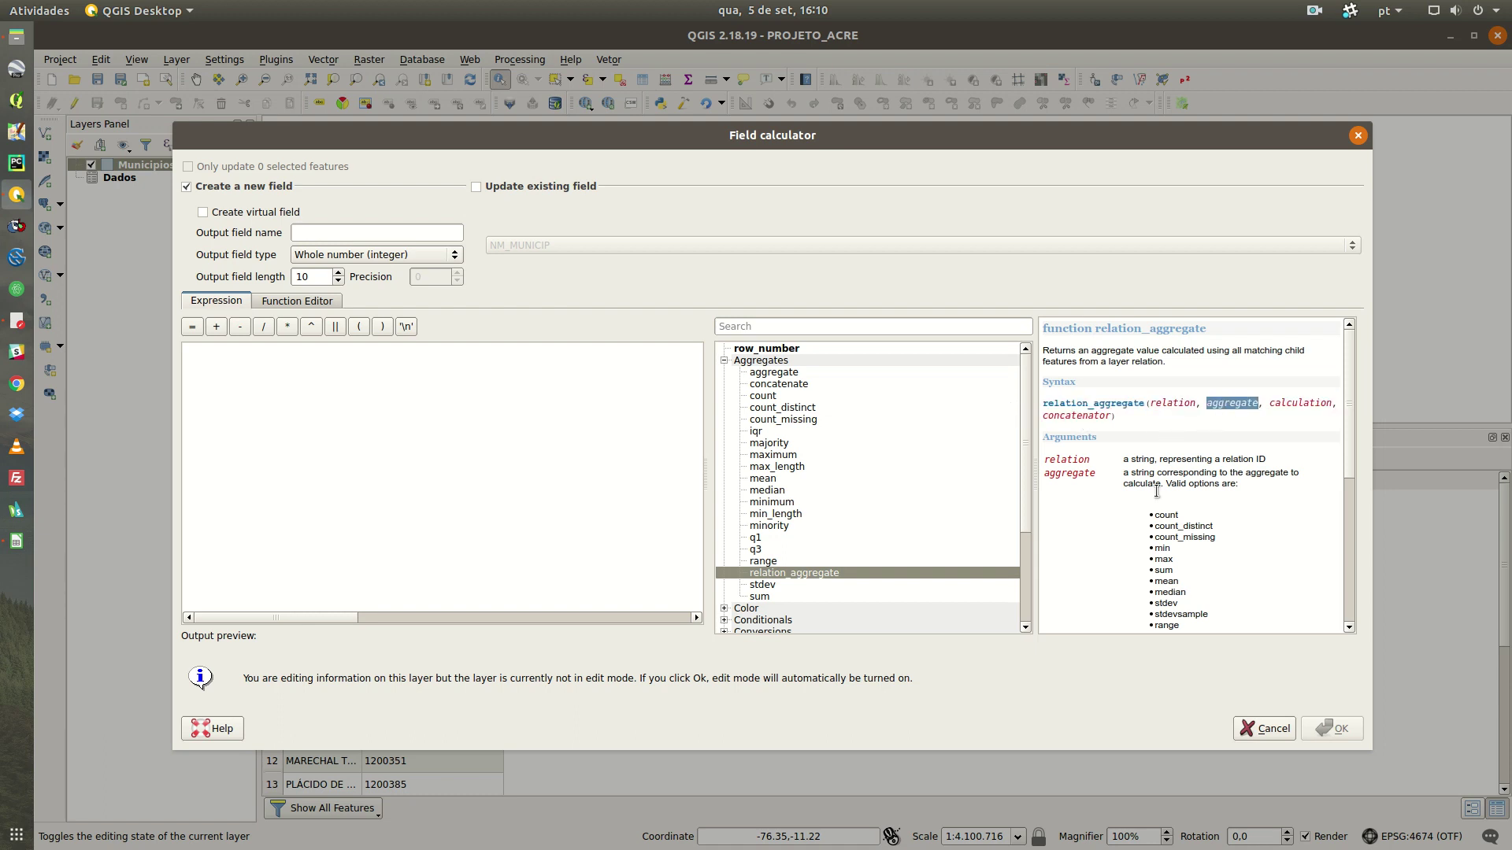
scroll(1190, 484, "down", 3)
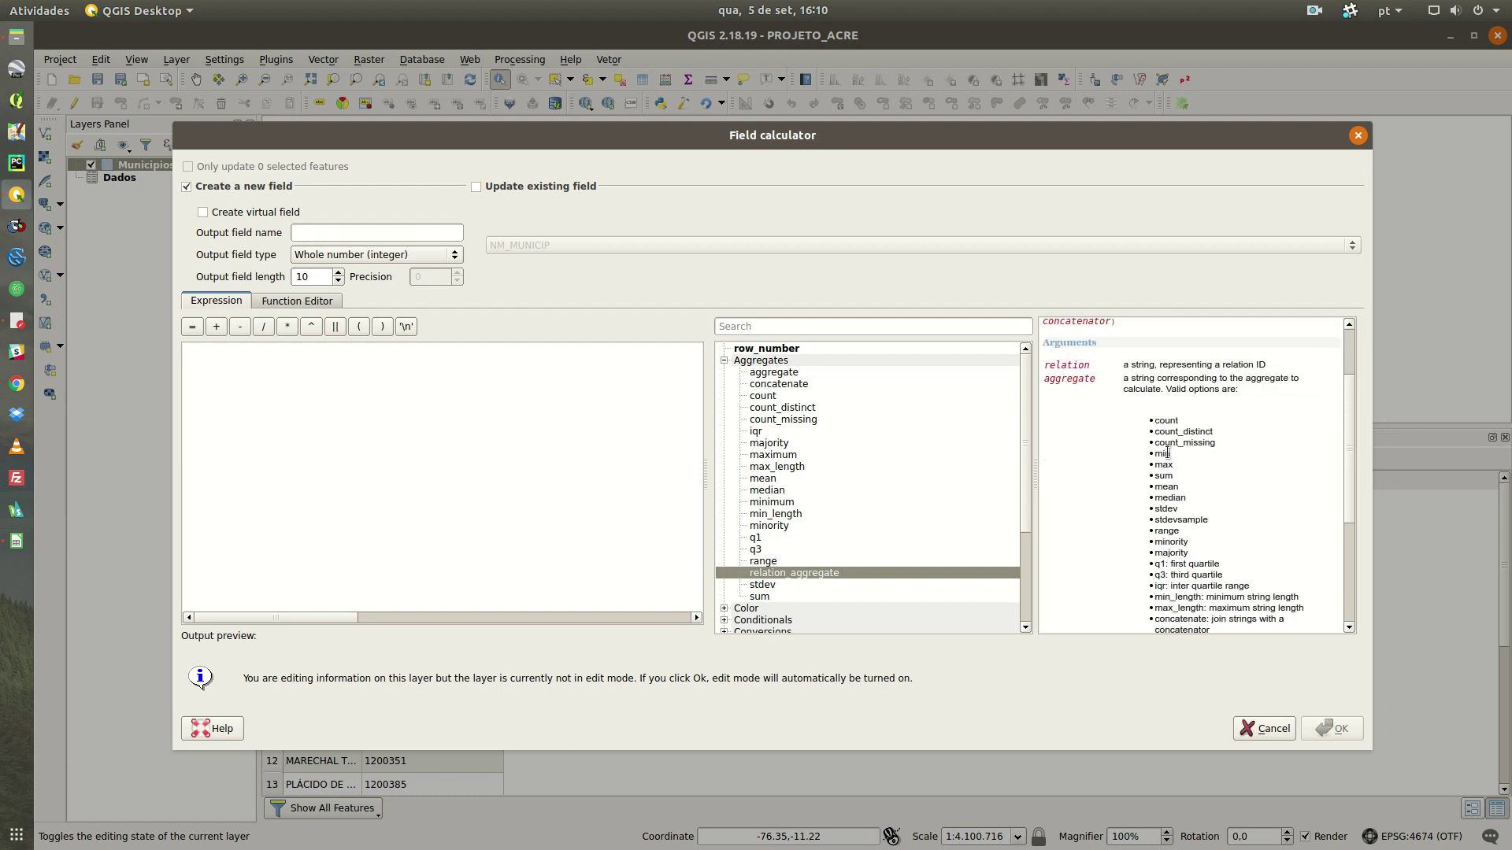
scroll(1178, 576, "down", 2)
double_click(1178, 574)
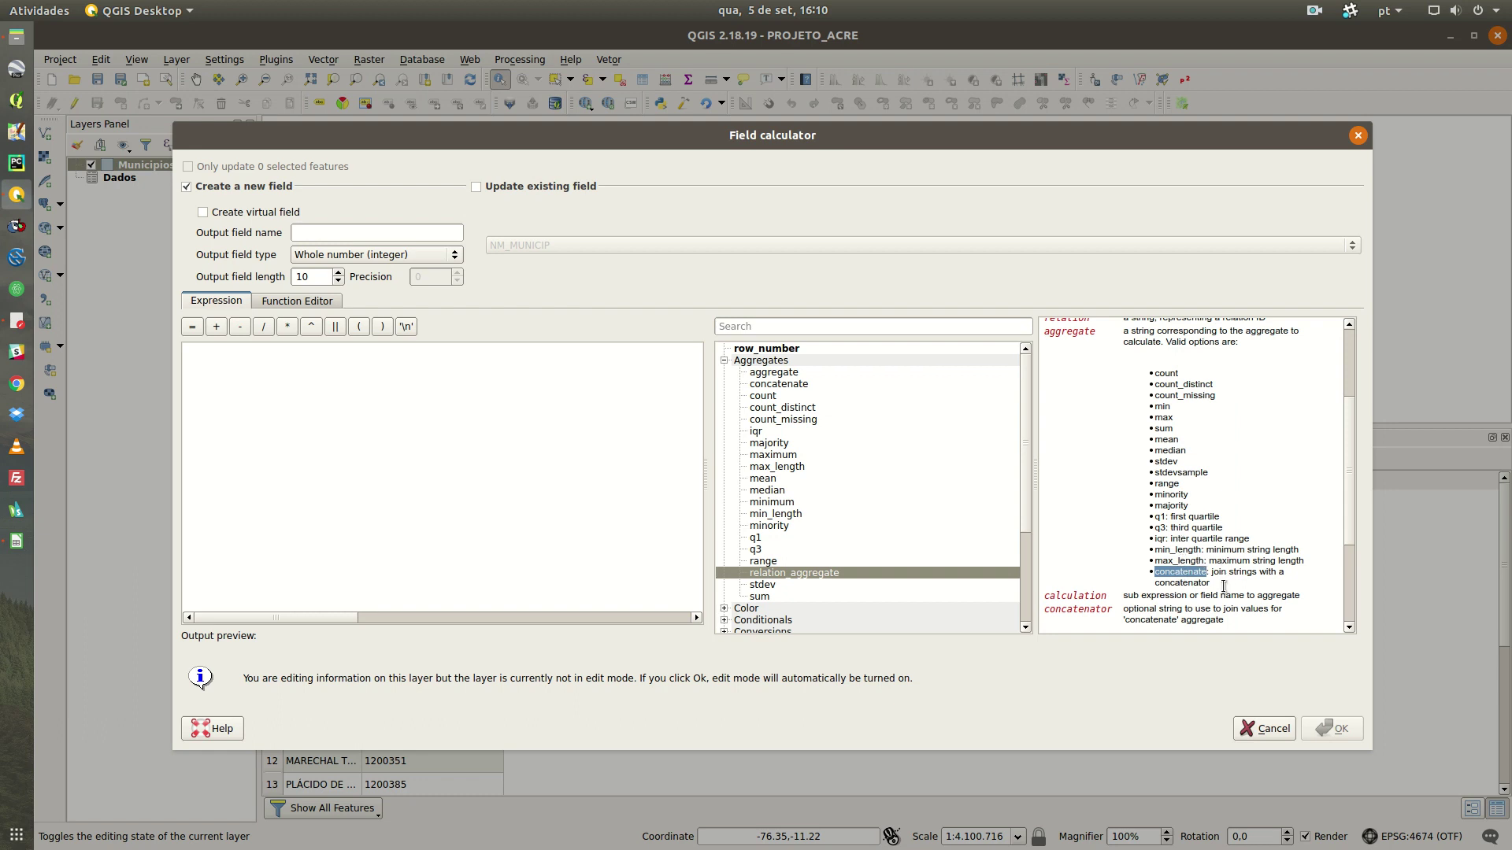
scroll(1219, 570, "down", 1)
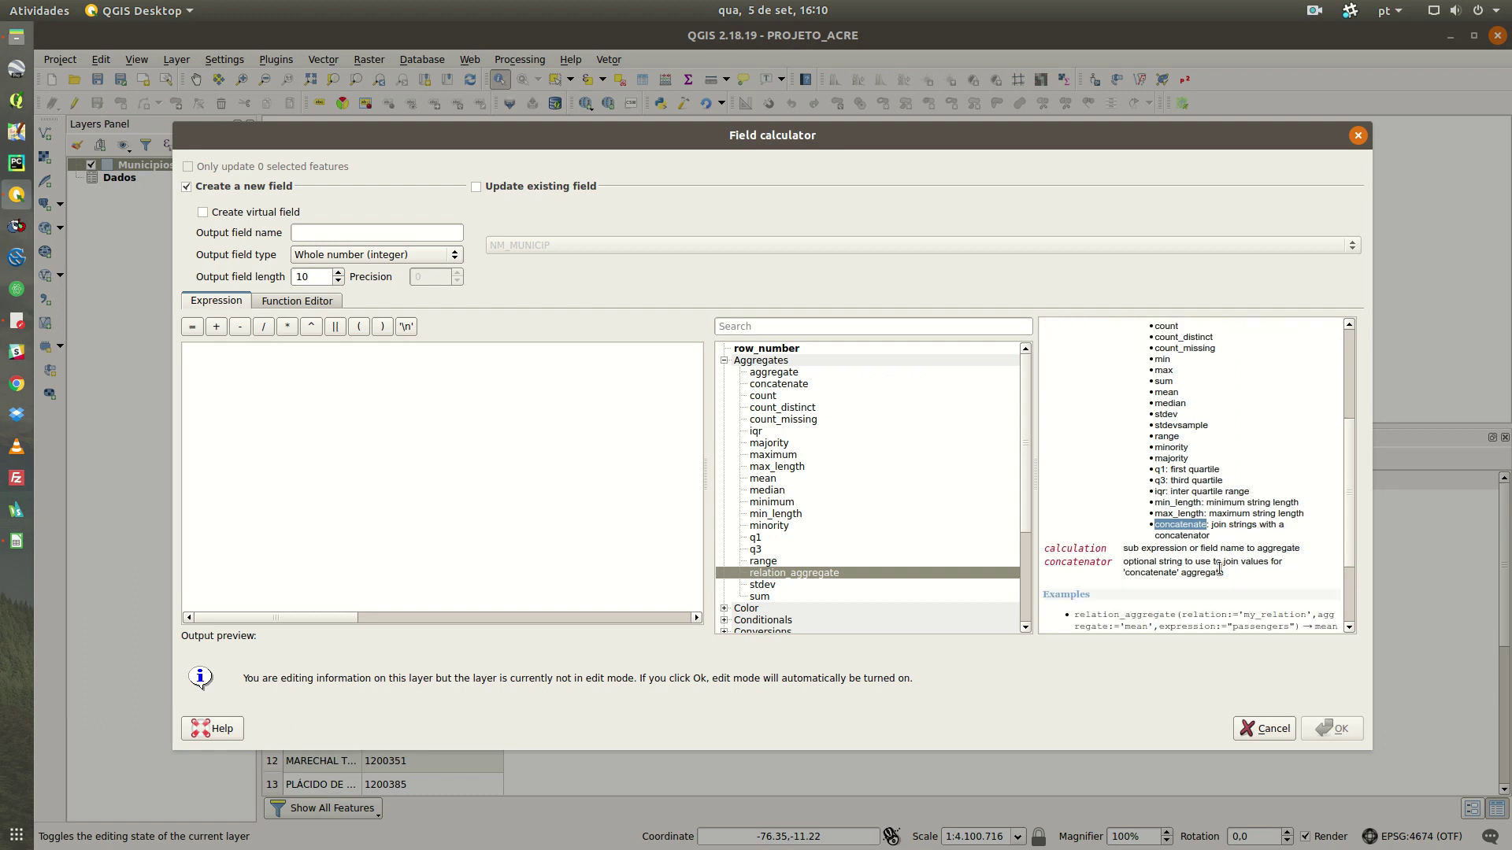
scroll(1219, 569, "up", 2)
scroll(1196, 600, "down", 3)
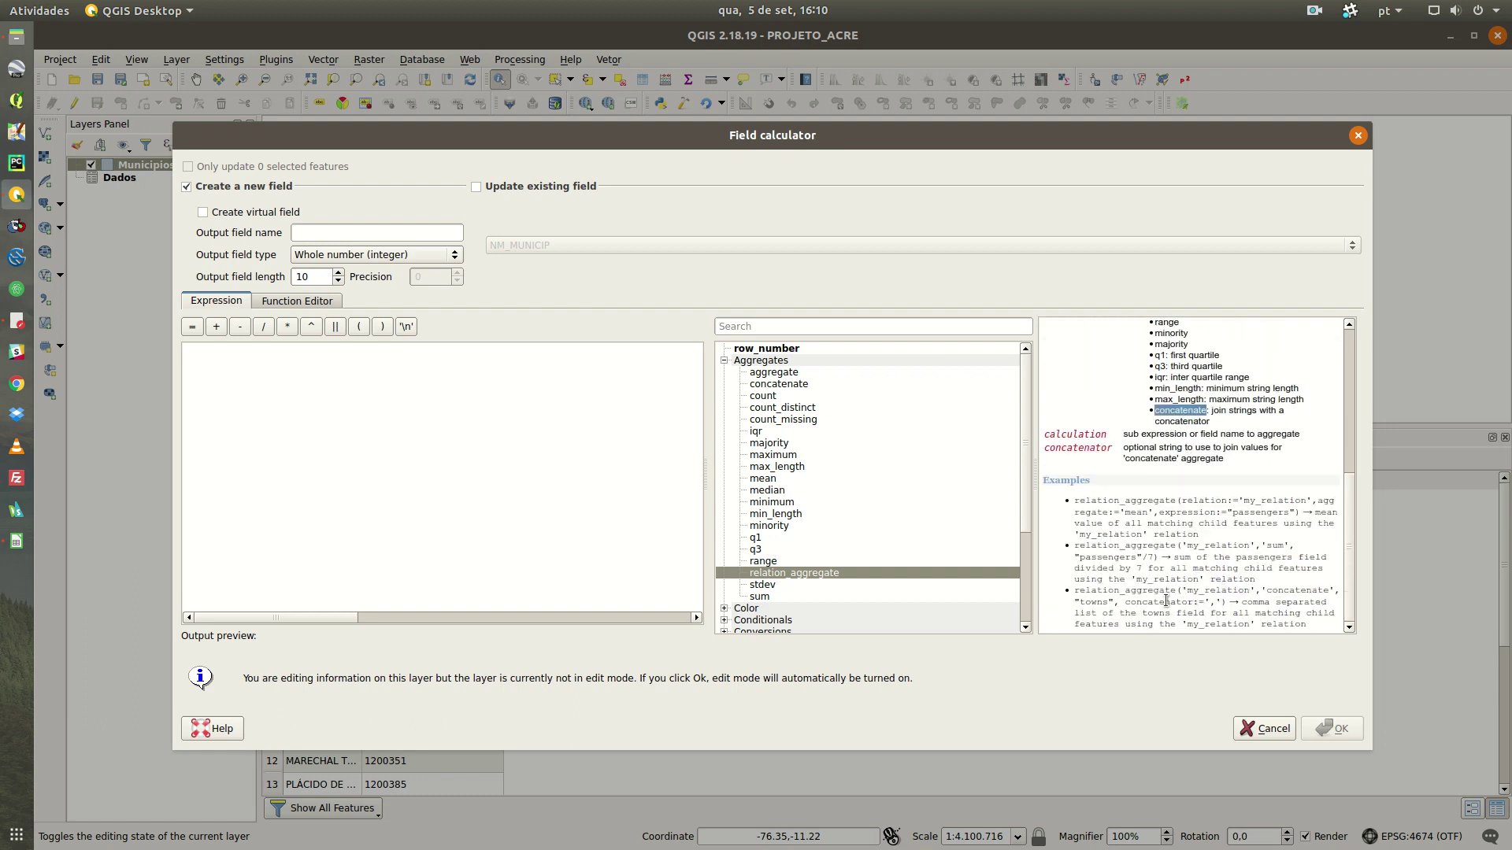
left_click_drag(1125, 602, 1222, 602)
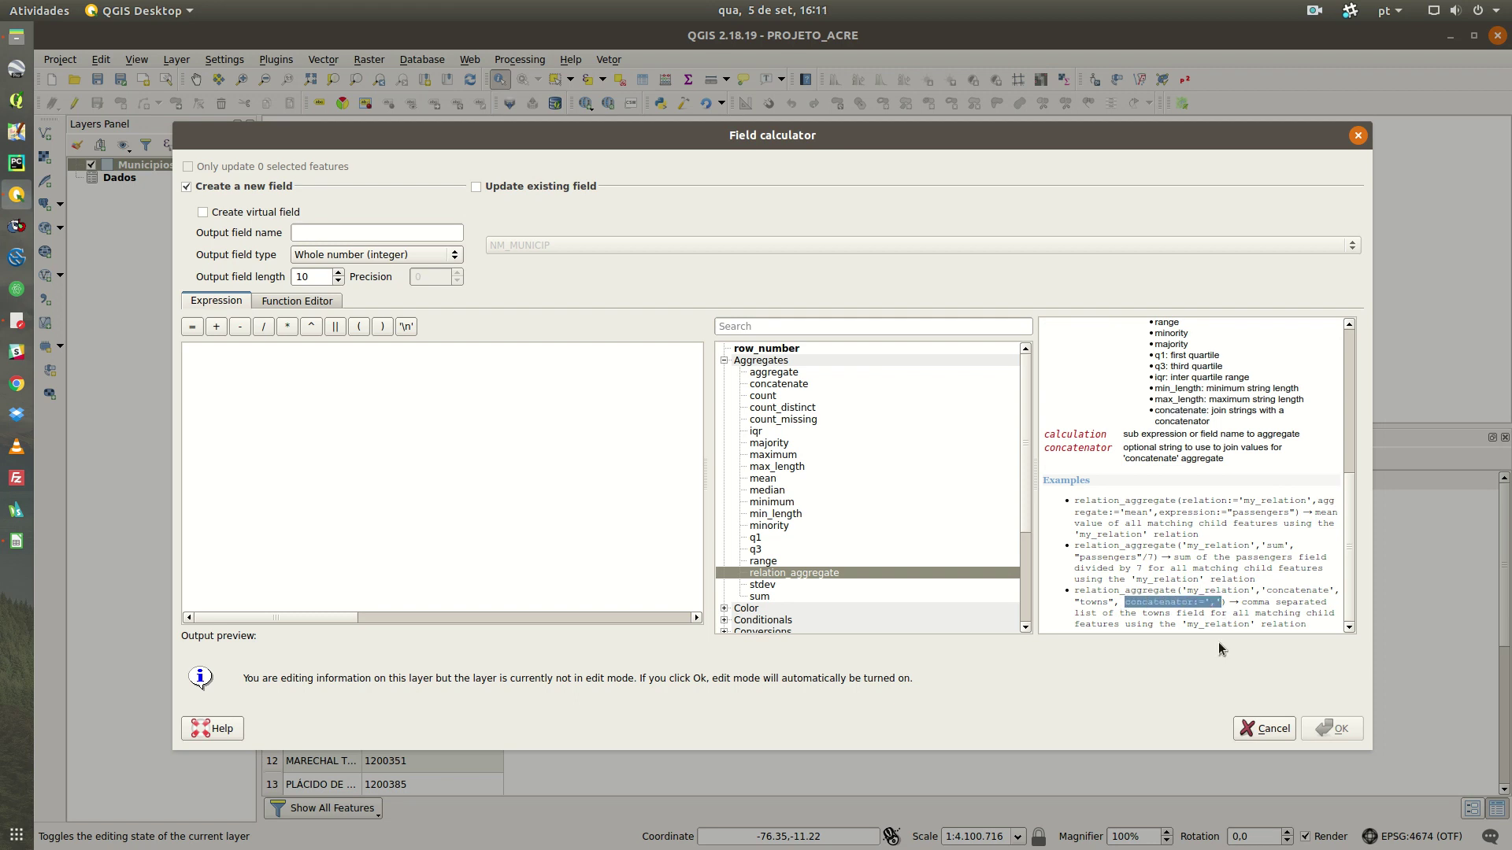
scroll(1214, 582, "up", 5)
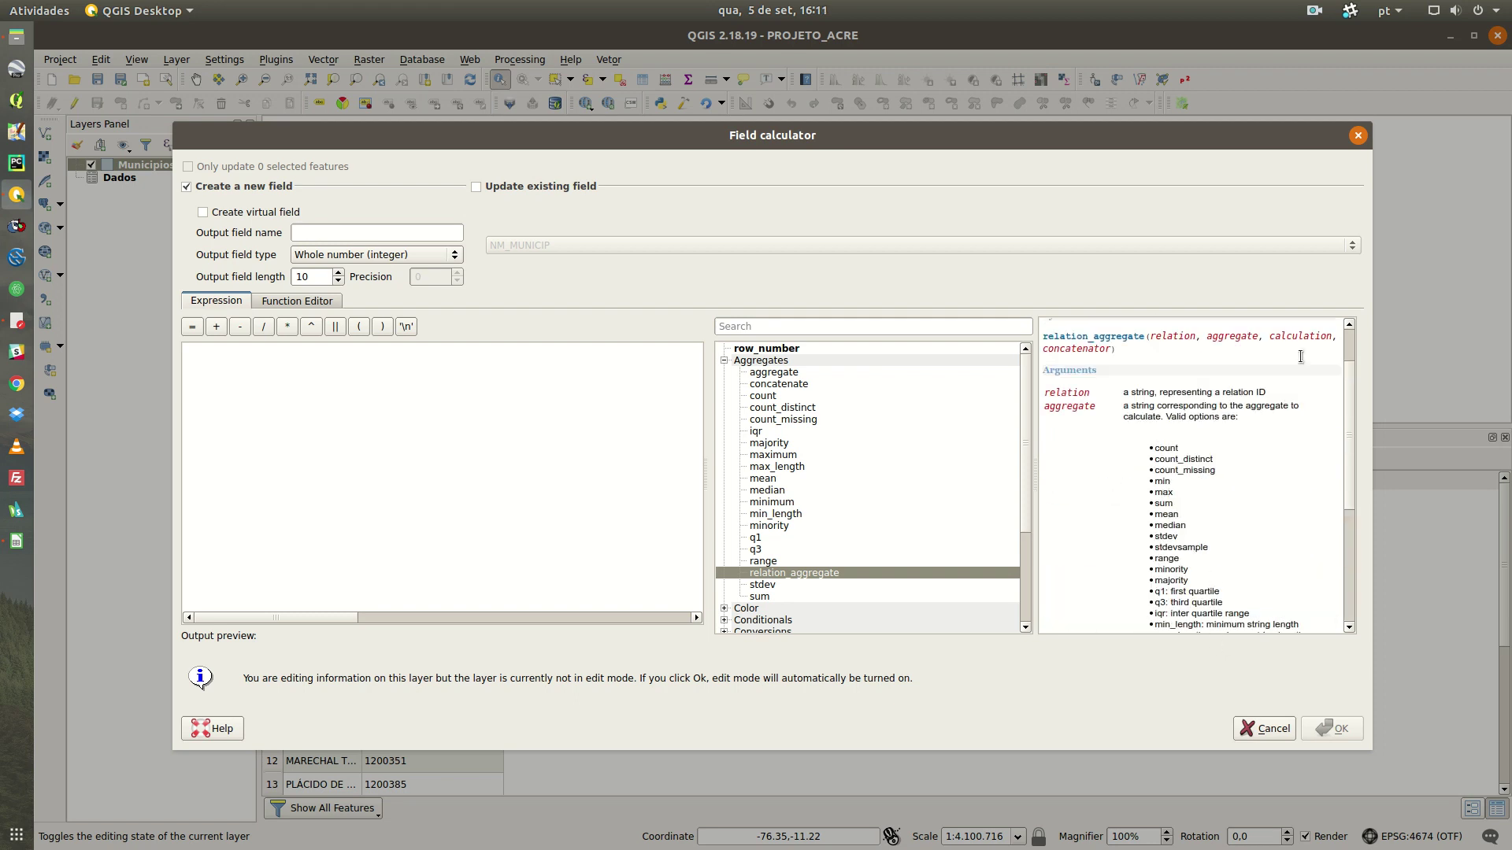
scroll(1302, 358, "up", 2)
scroll(1120, 449, "down", 5)
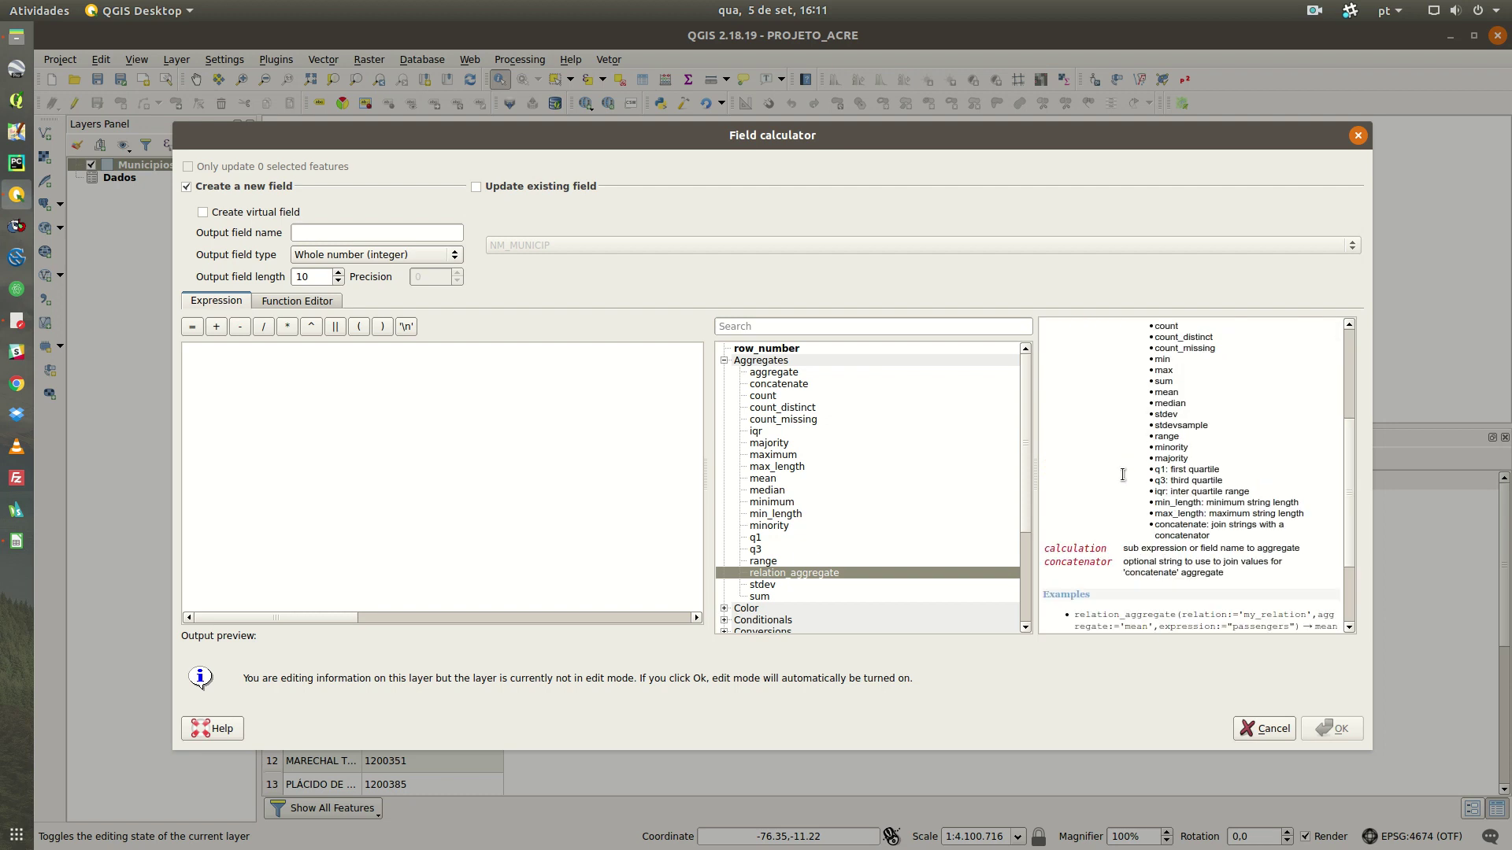
scroll(1116, 524, "down", 3)
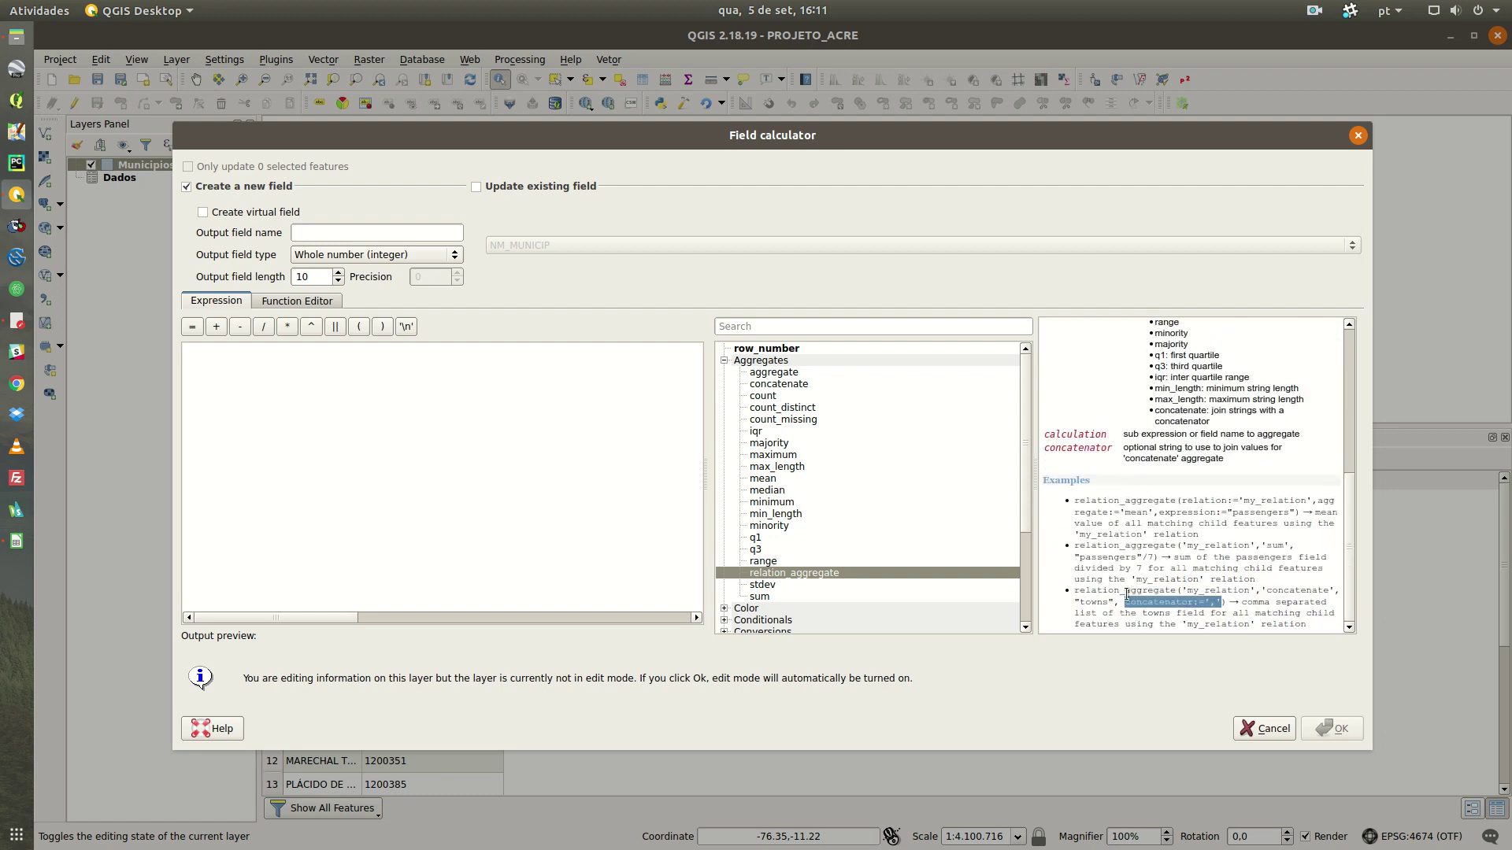
left_click(1092, 594)
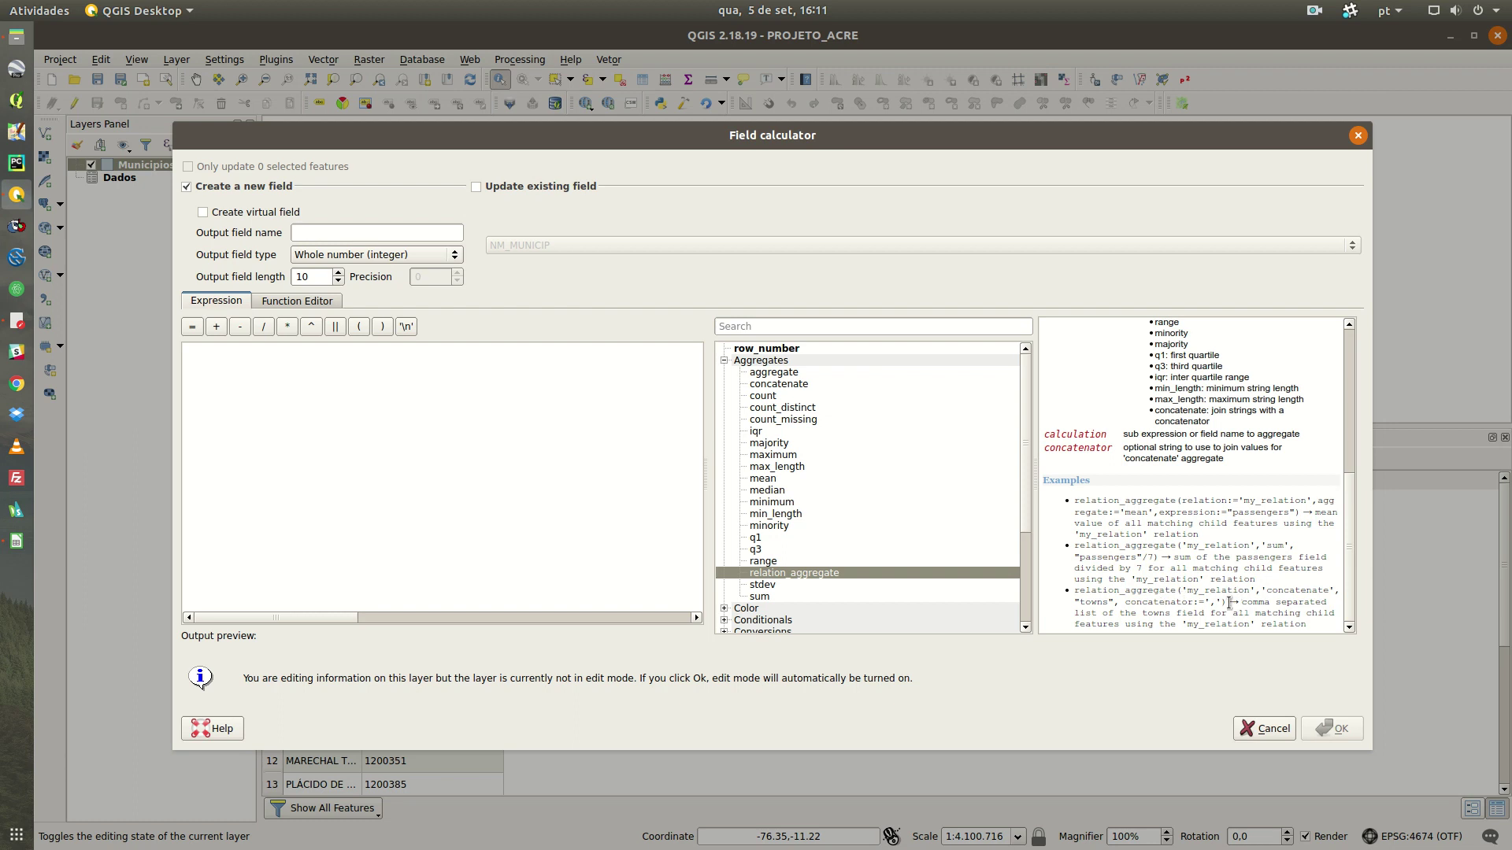
Copy the help's concatenate example, relation_aggregate('my_relation','concatenate', "towns", concatenator:=','), into the expression and remove the empty line before it.
left_click_drag(1229, 602, 1075, 592)
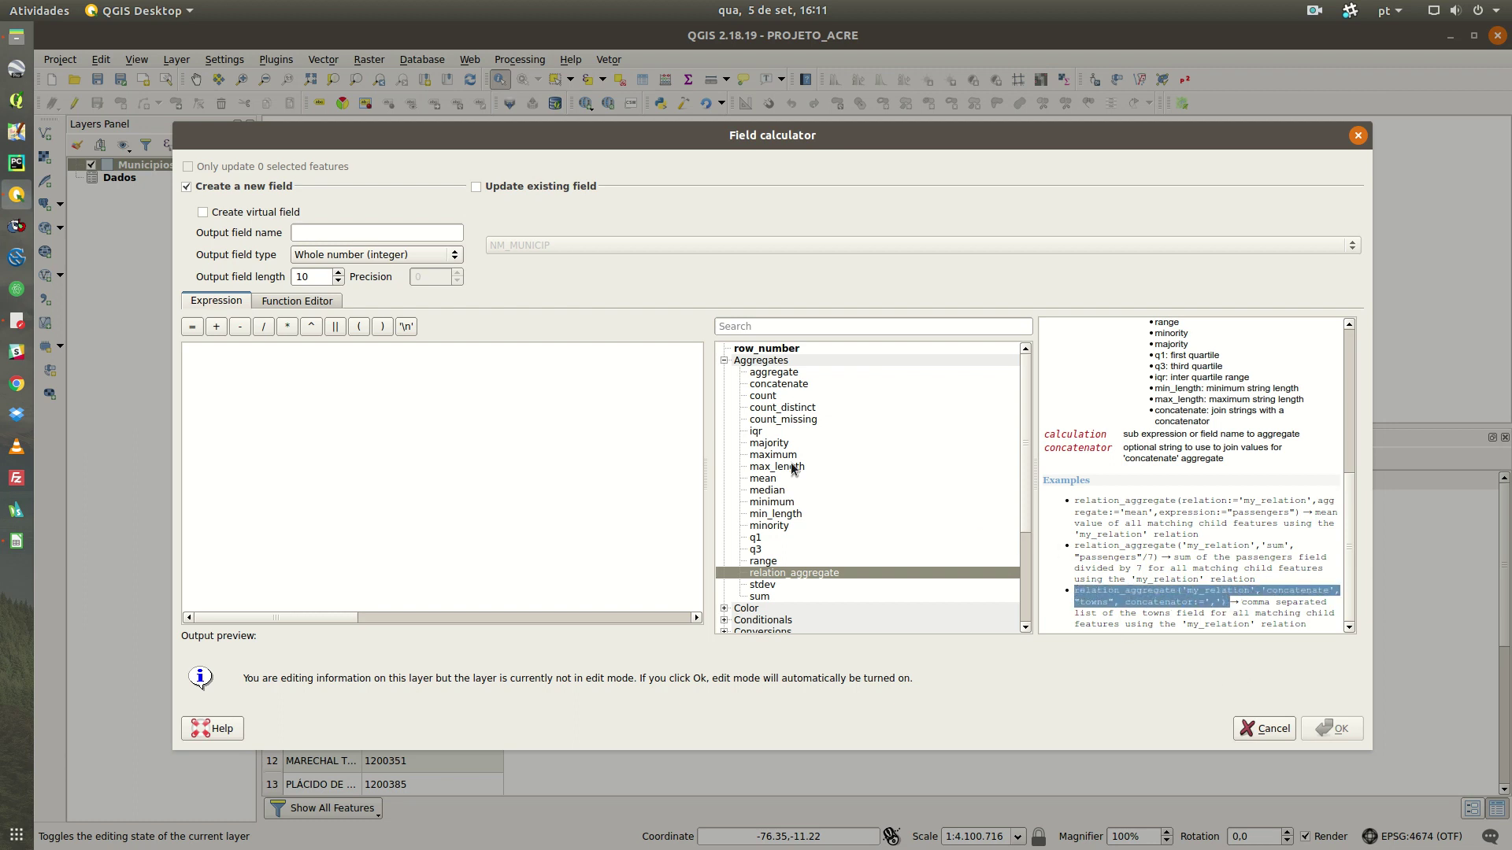
middle_click(236, 379)
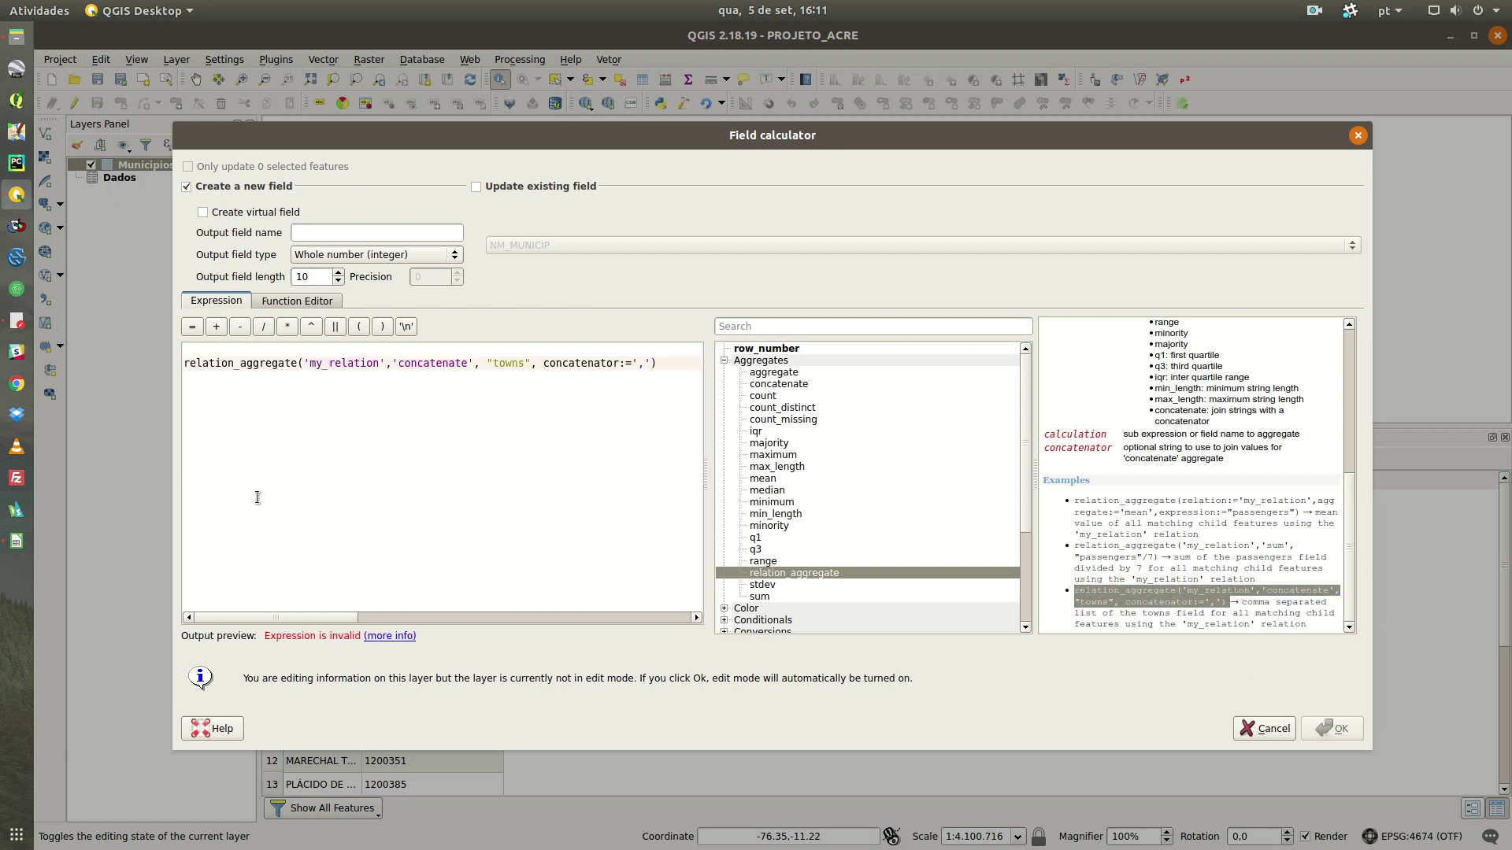
key("BackSpace")
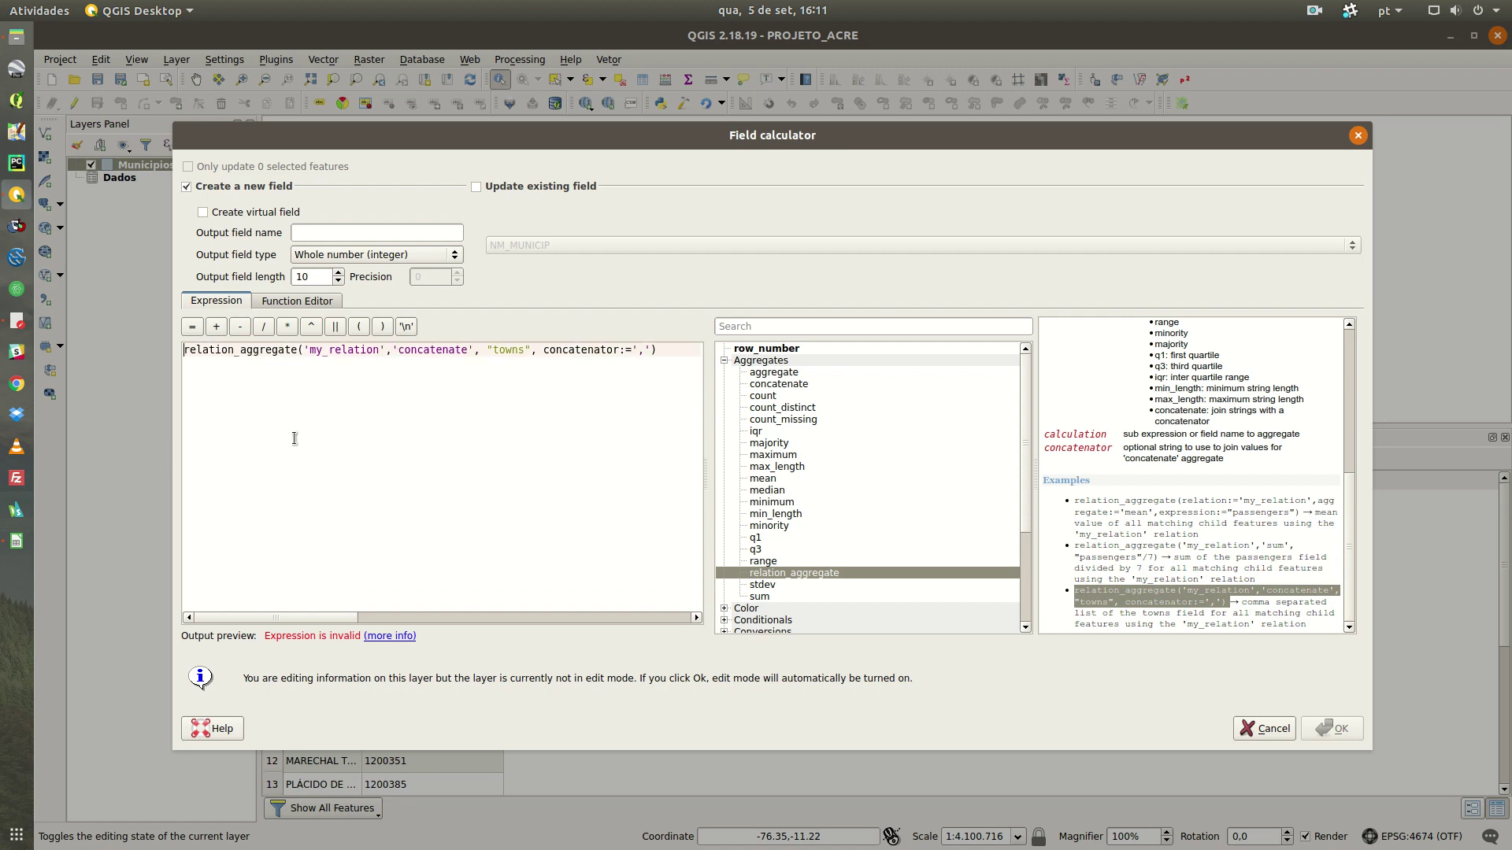
Replace the example relation name my_relation in the relation_aggregate expression with dados_municipios.
double_click(221, 351)
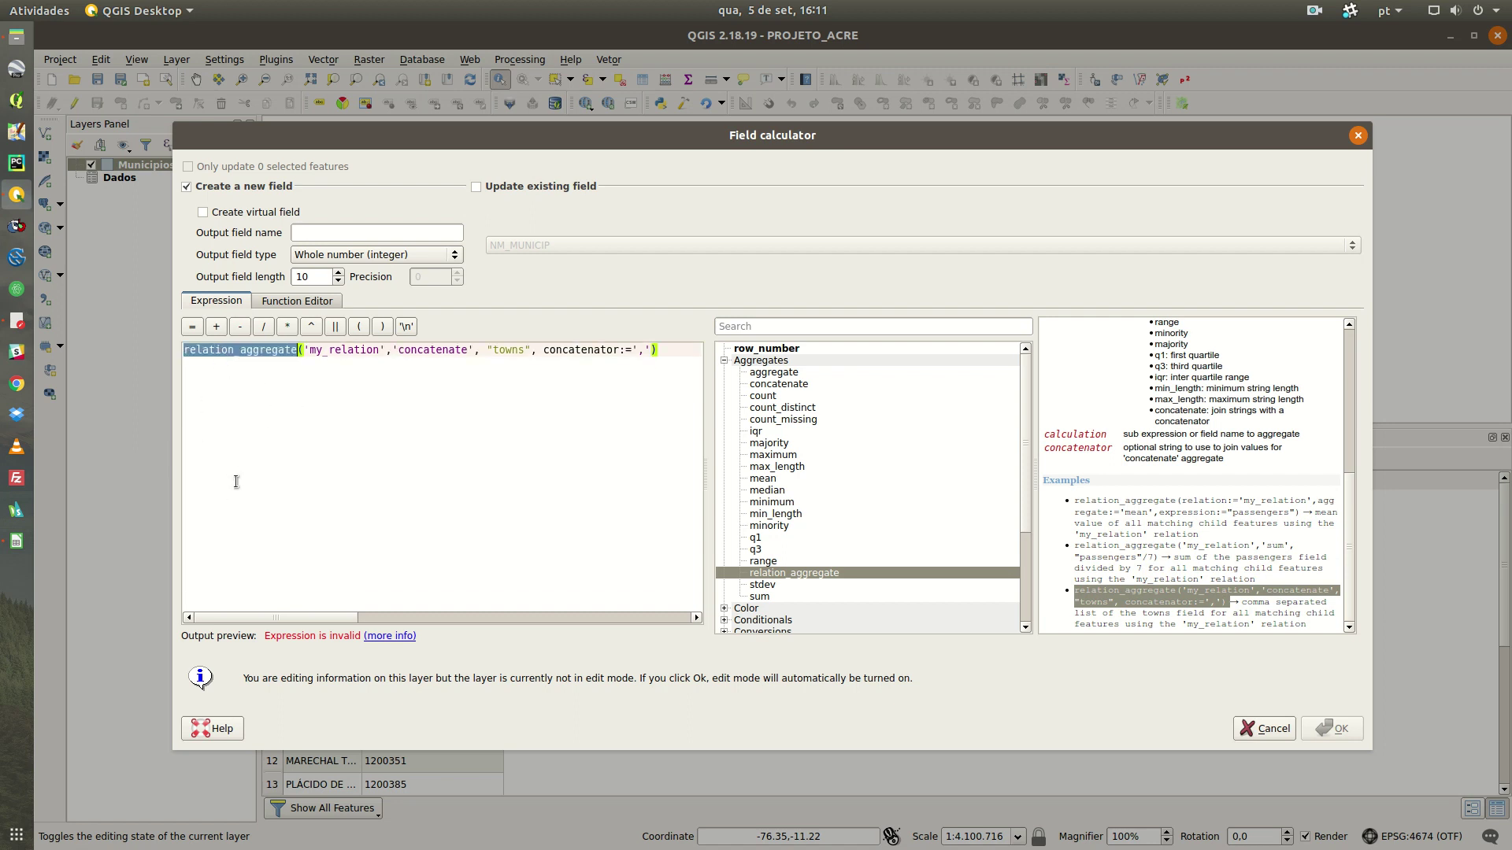
double_click(335, 352)
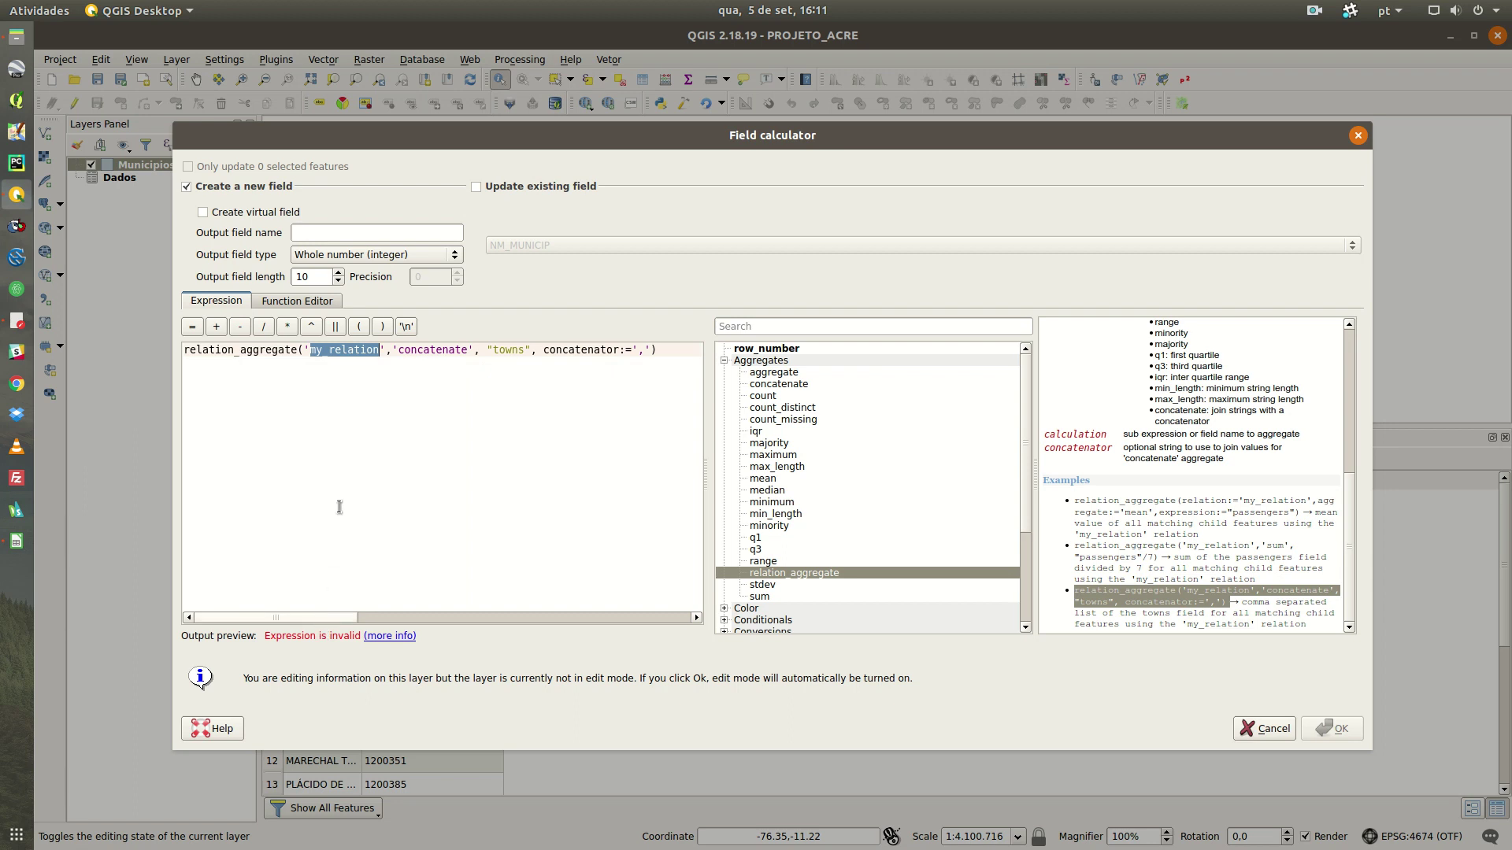
mouse_move(339, 501)
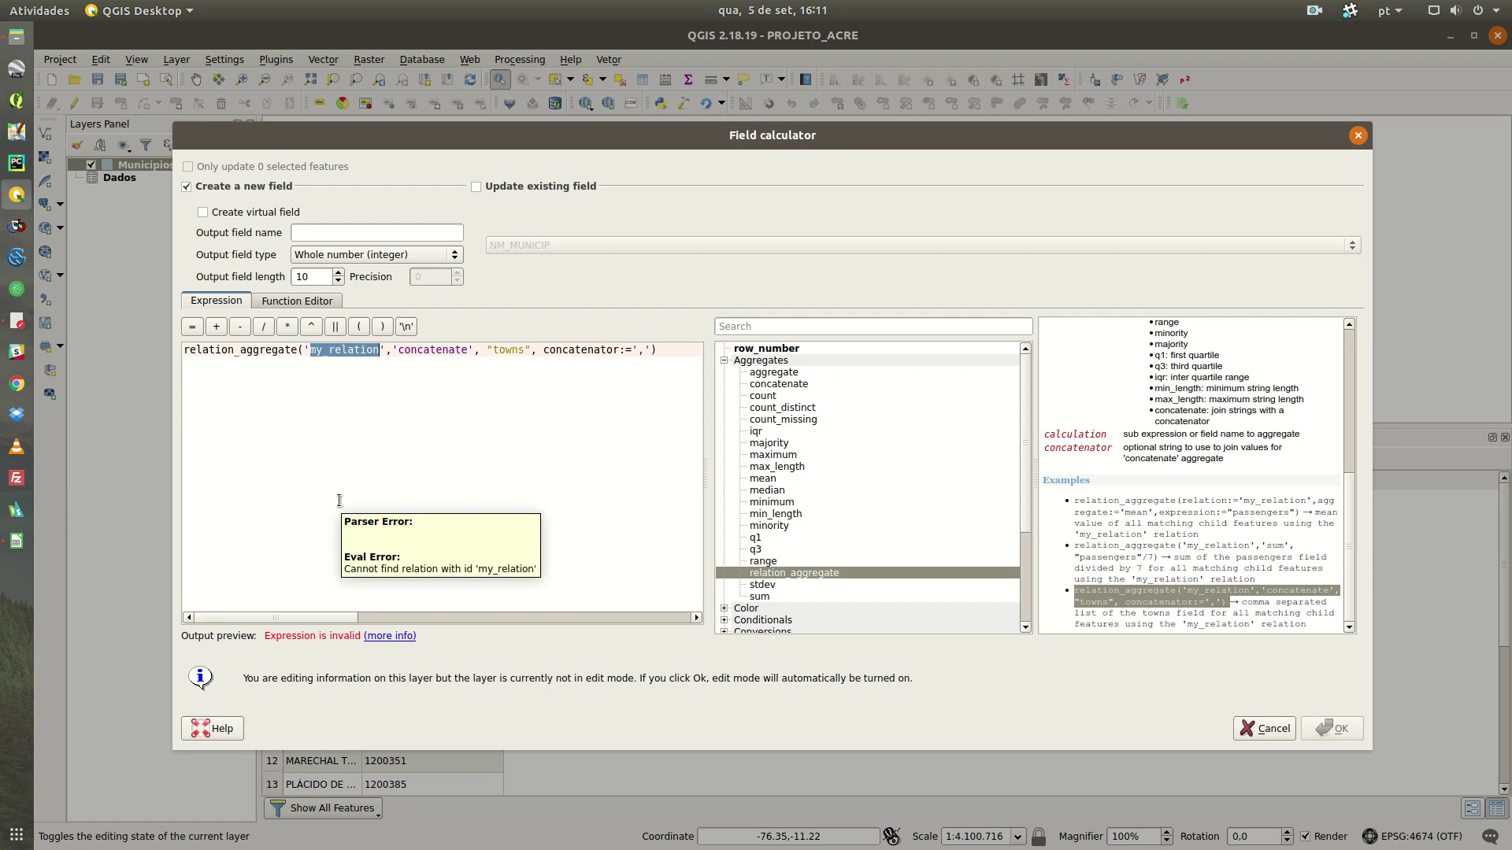
type("dado")
type("s_municipio")
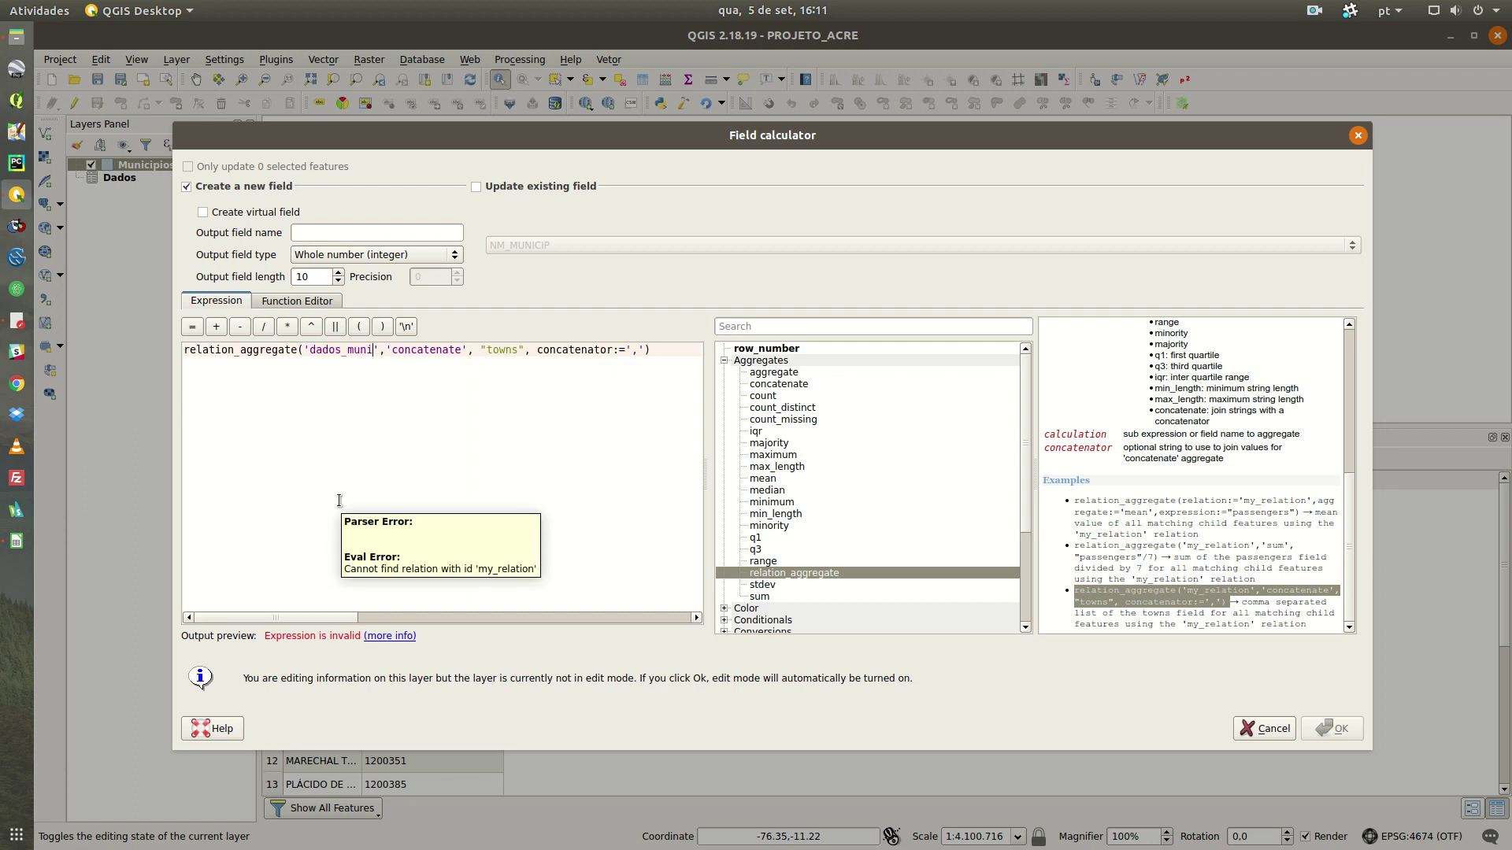
type("s")
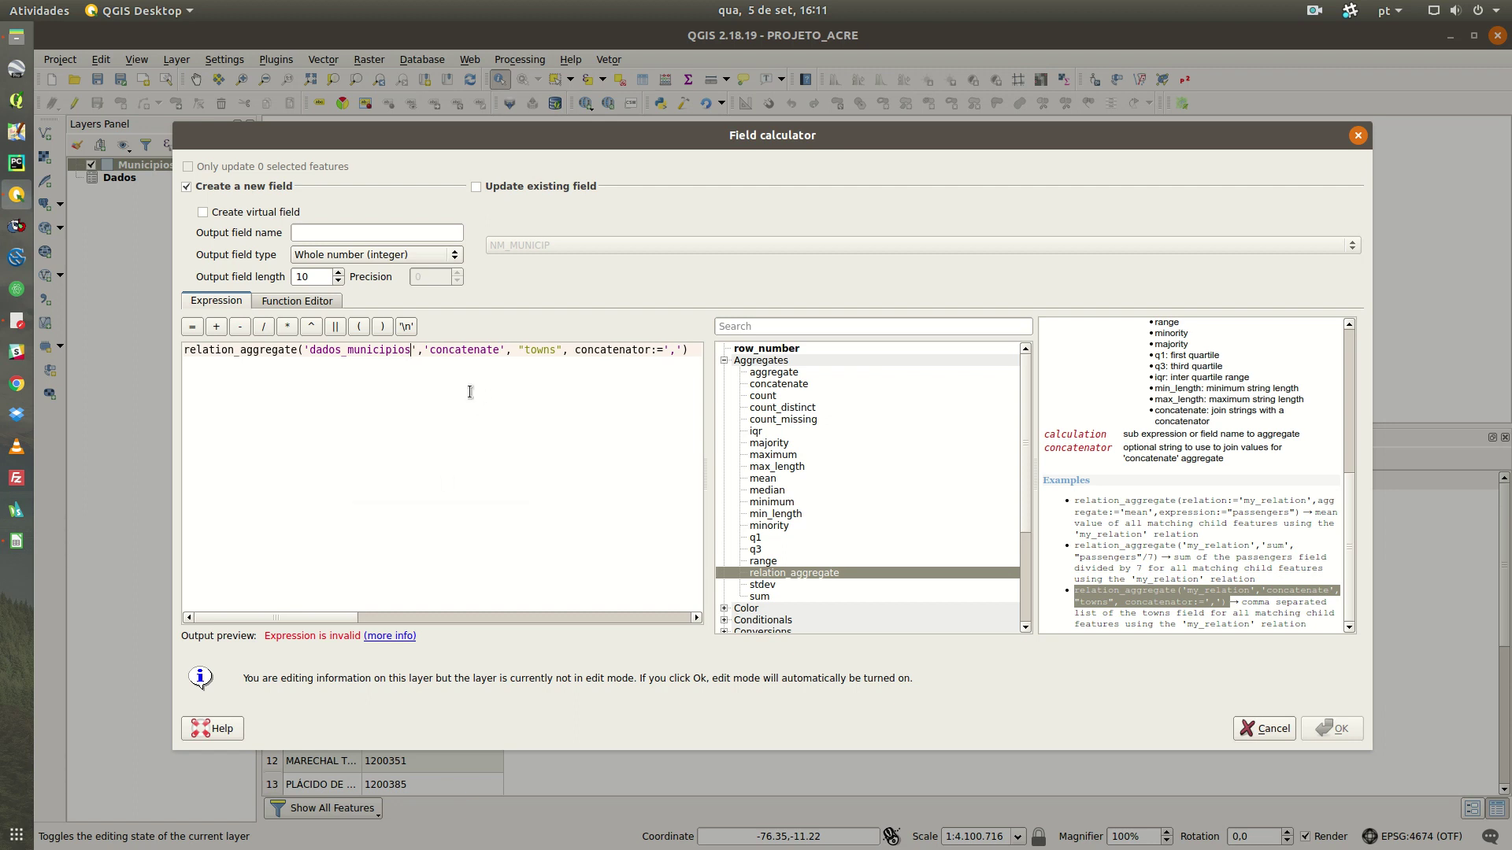
scroll(1179, 448, "up", 4)
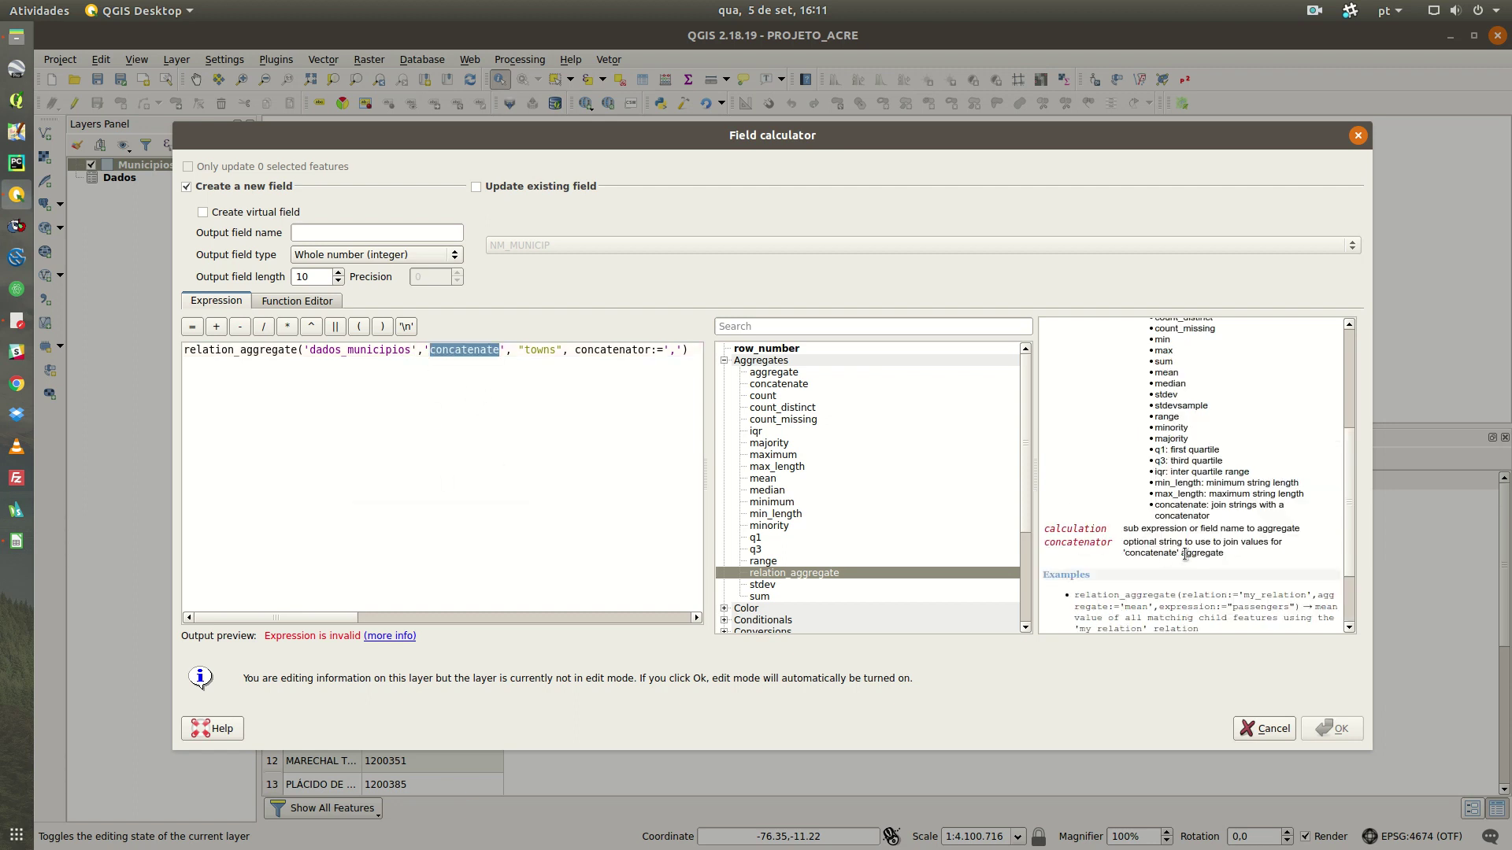
Switch to dados_municipios.xlsx in LibreOffice Calc, widen column G and copy its header text ESPECIE.
double_click(542, 350)
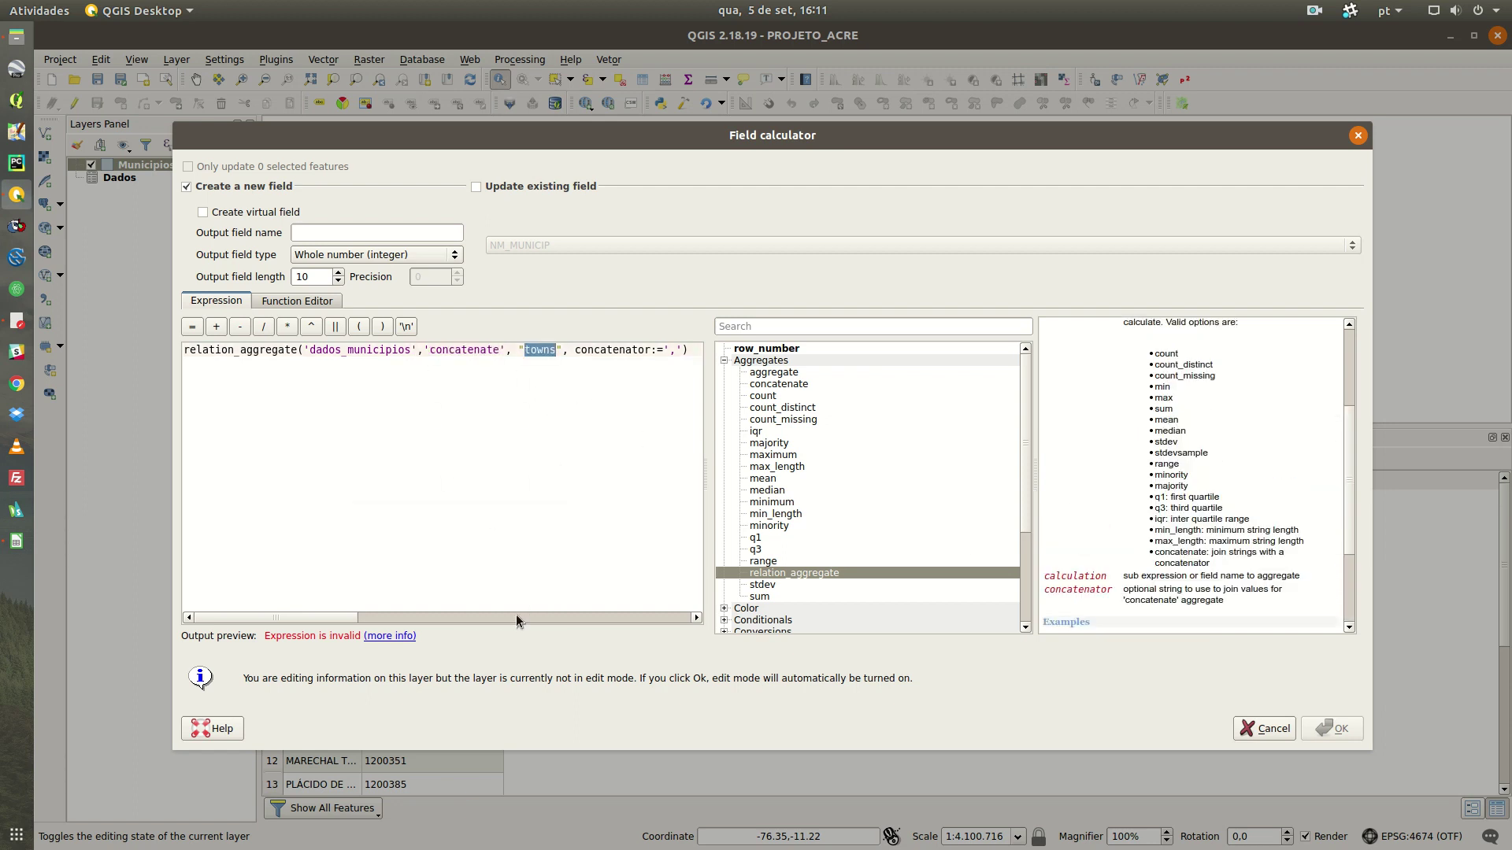
left_click(16, 541)
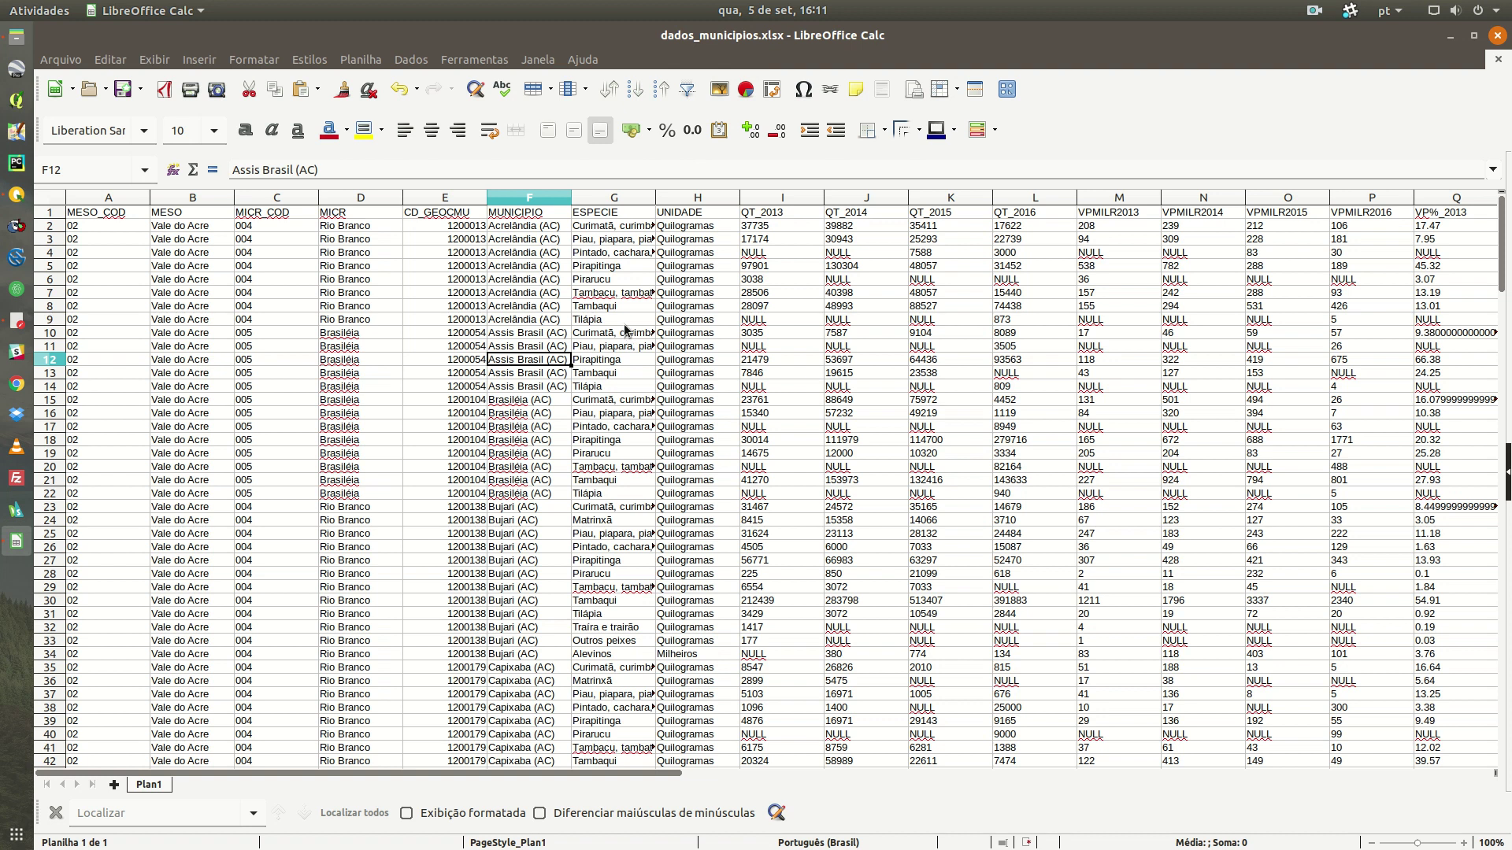
left_click(606, 305)
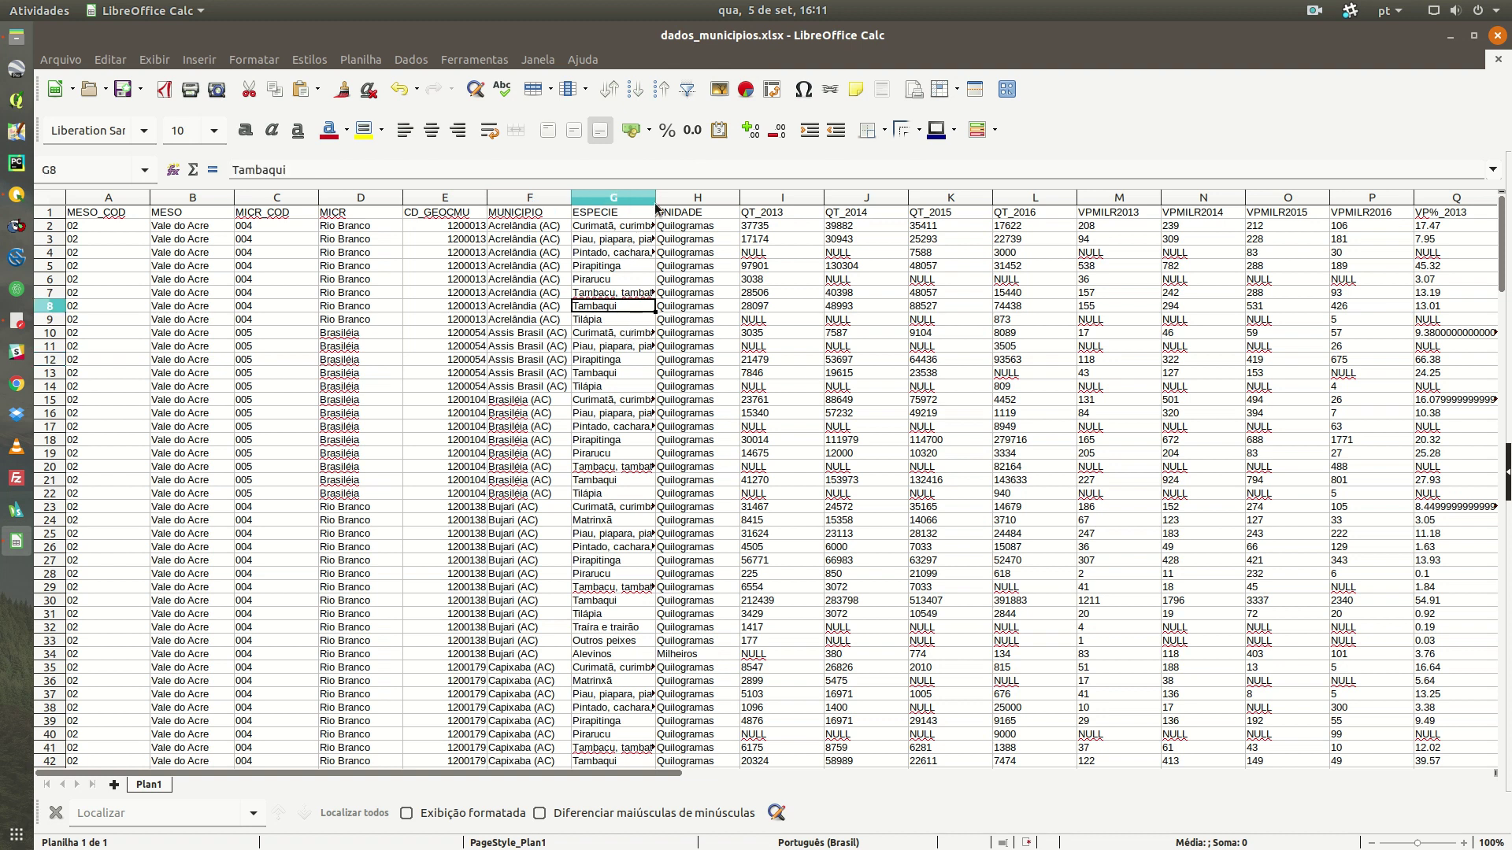
left_click_drag(655, 197, 718, 197)
left_click(612, 346)
left_click(612, 212)
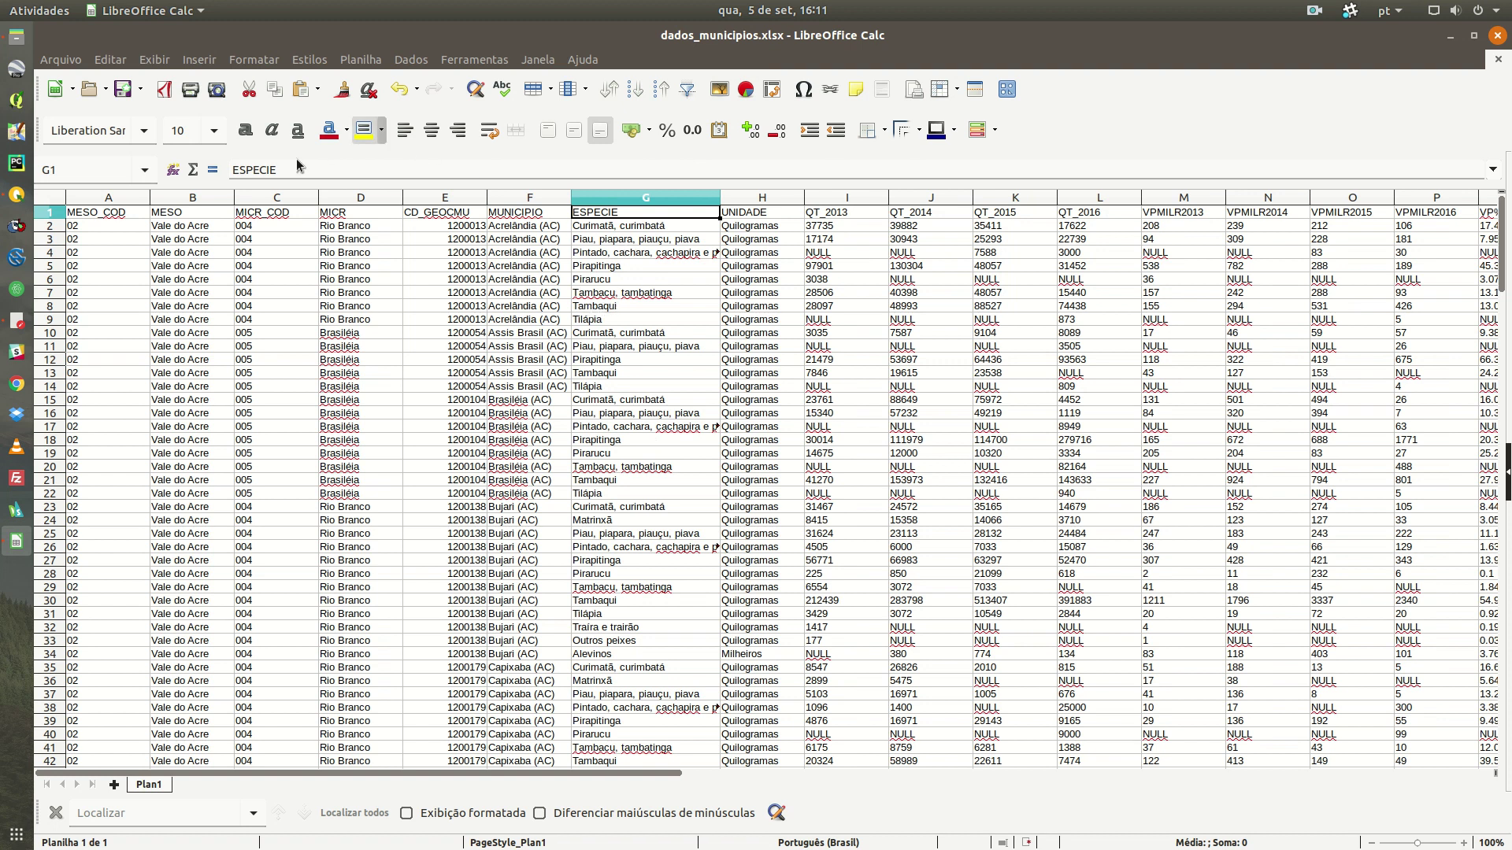
left_click(265, 170)
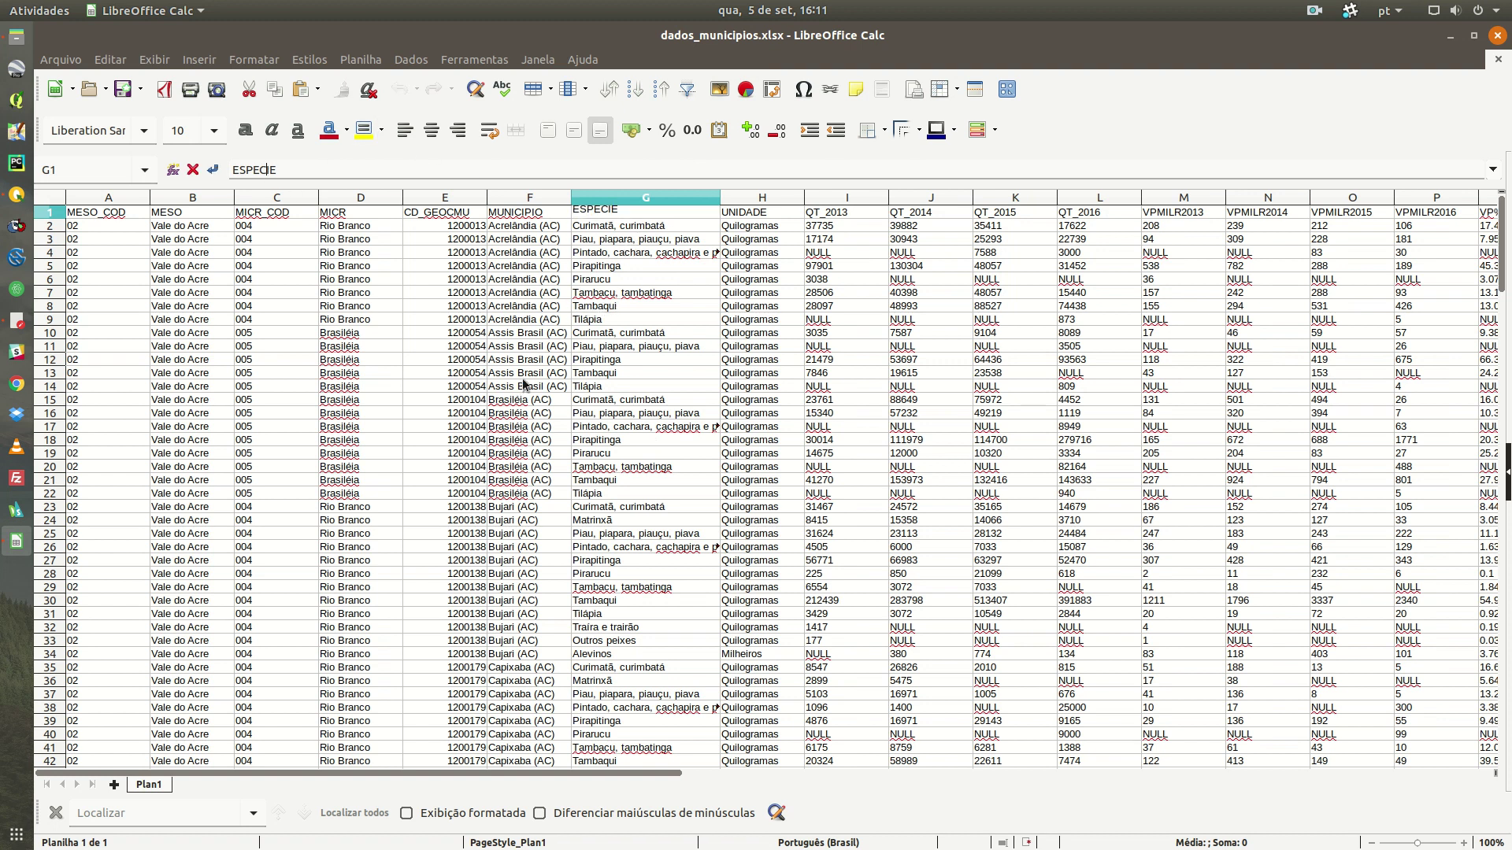
key("ctrl+a")
key("ctrl+c")
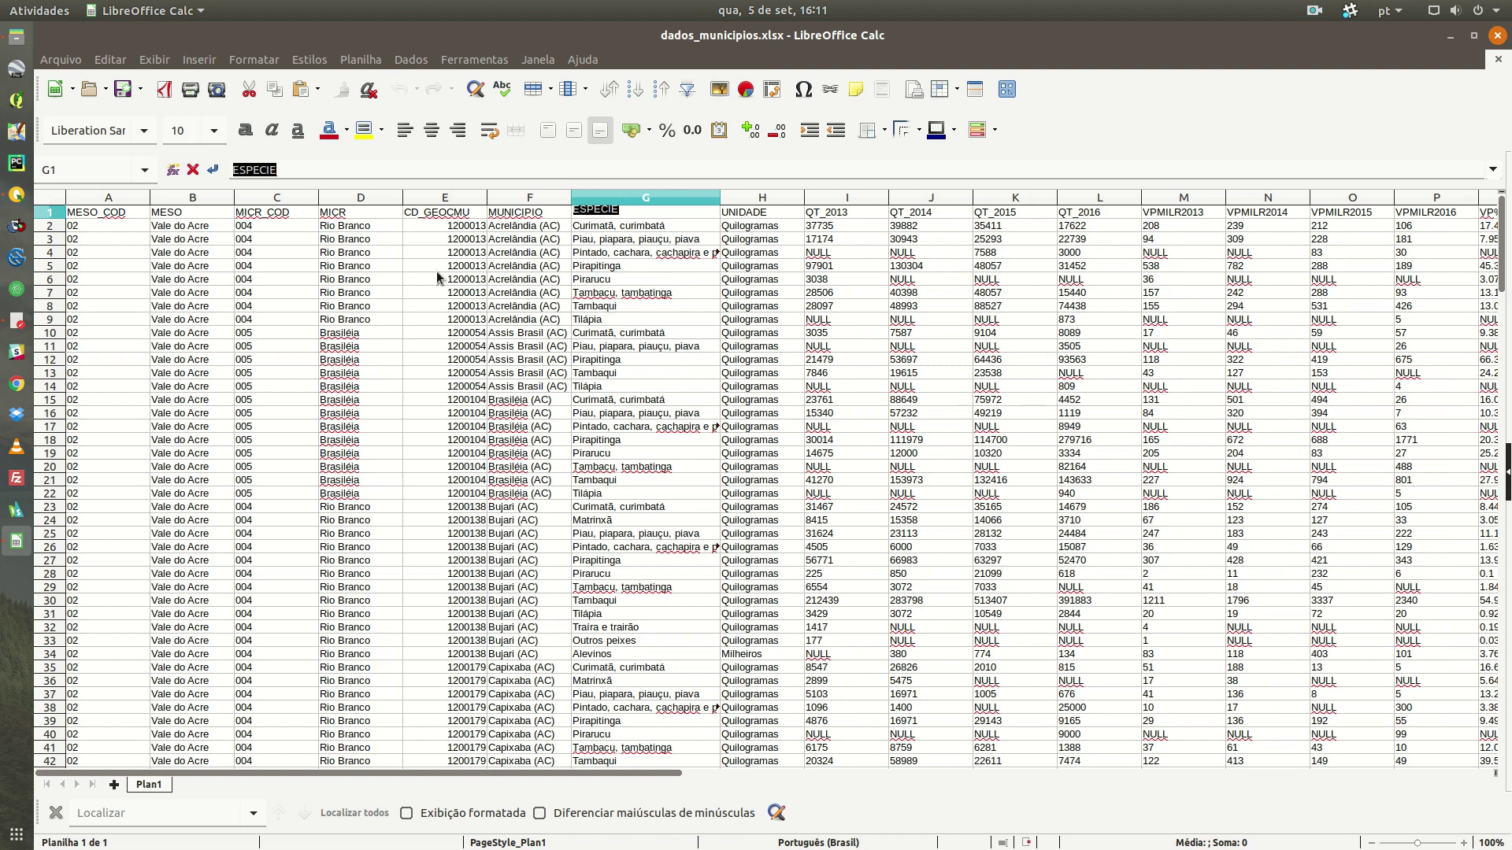
Return to the QGIS field calculator, replace towns in the expression with the copied field name ESPECIE and check the output preview.
left_click(1450, 37)
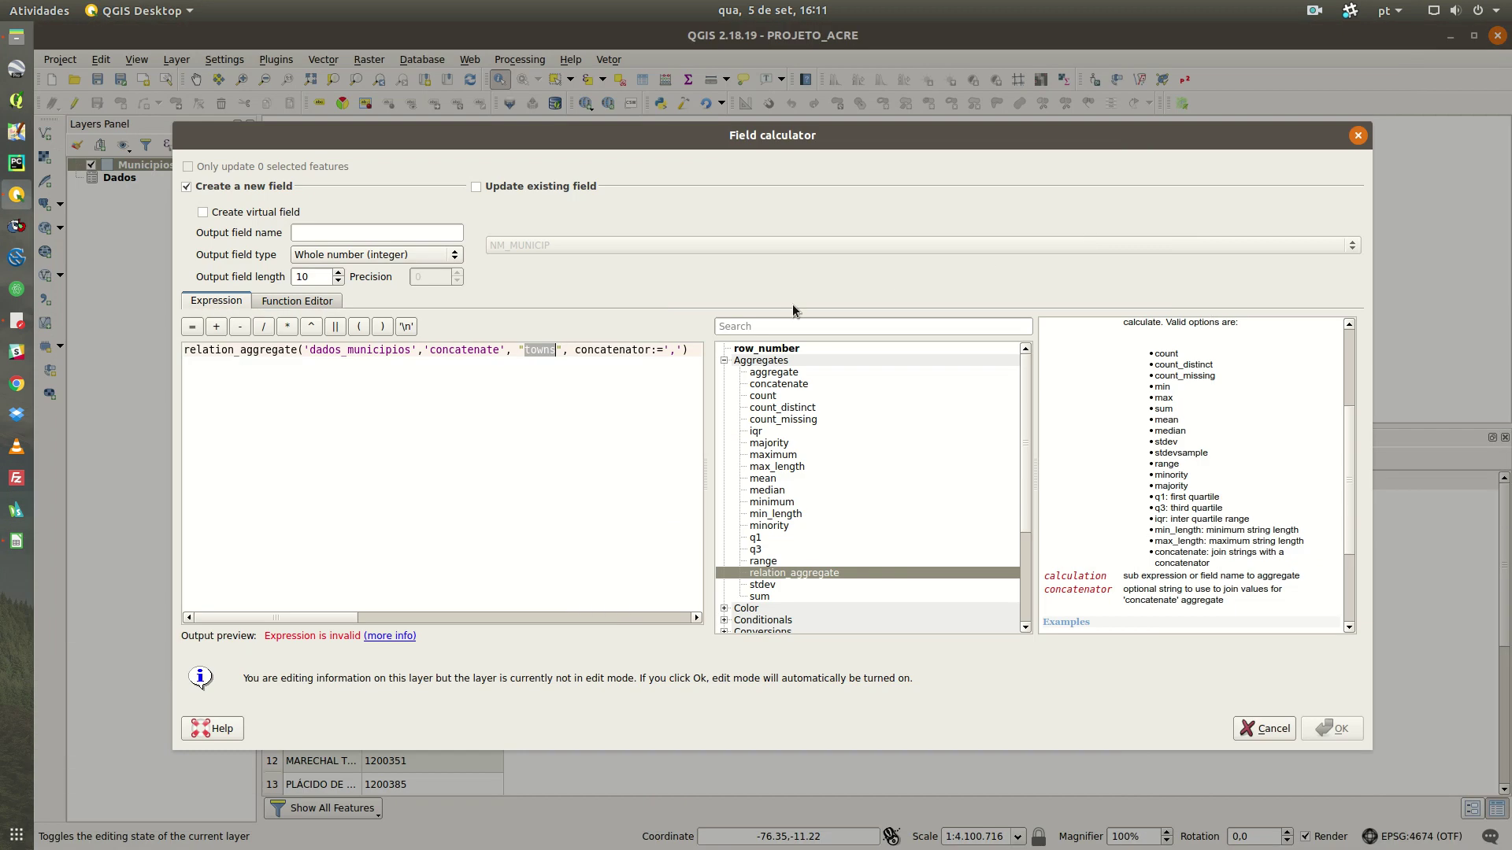
double_click(540, 350)
key("ctrl+v")
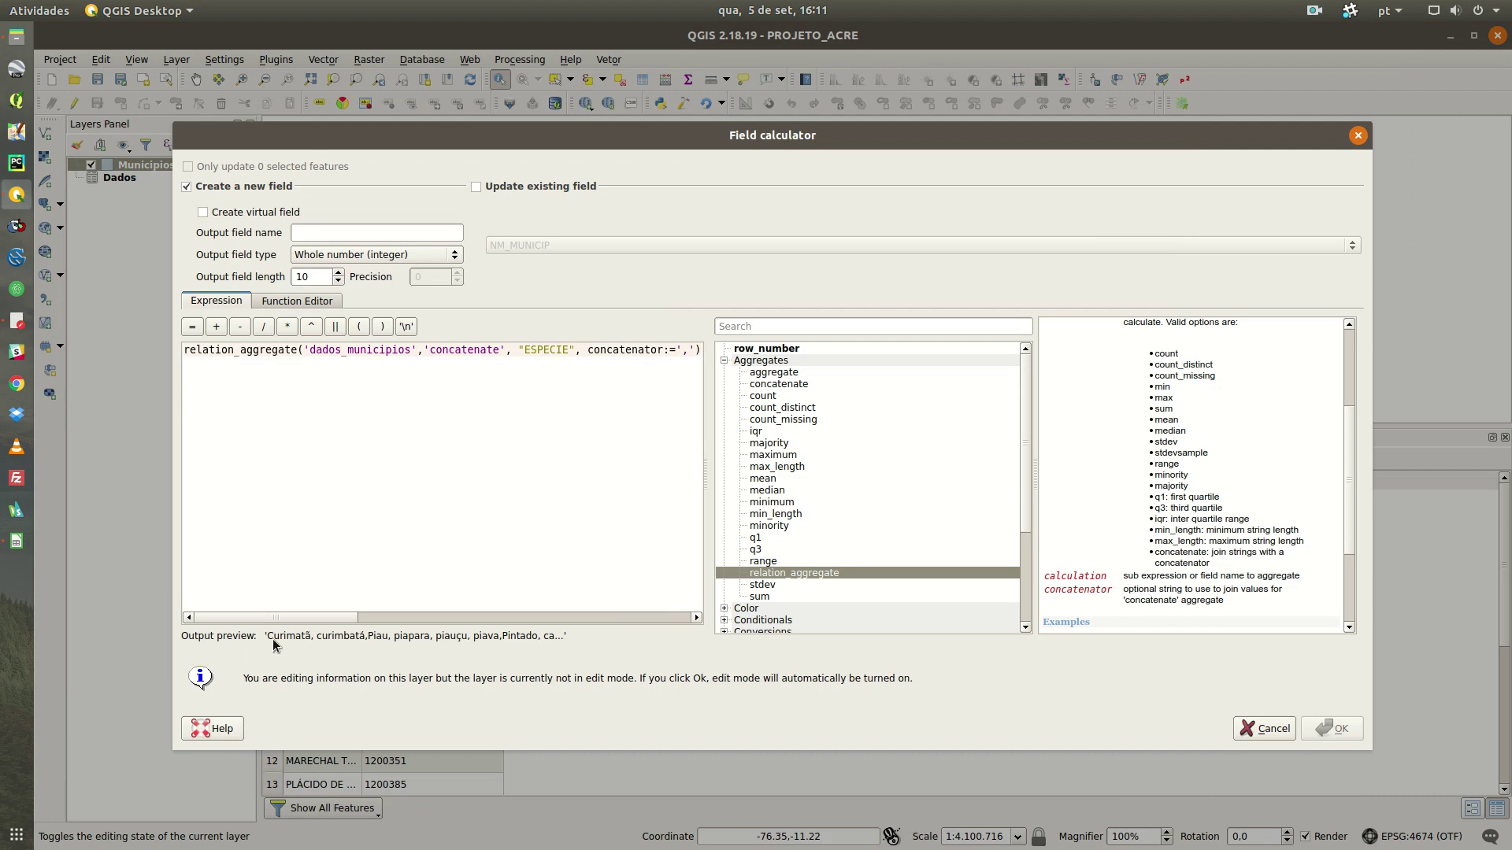
left_click_drag(273, 640, 527, 639)
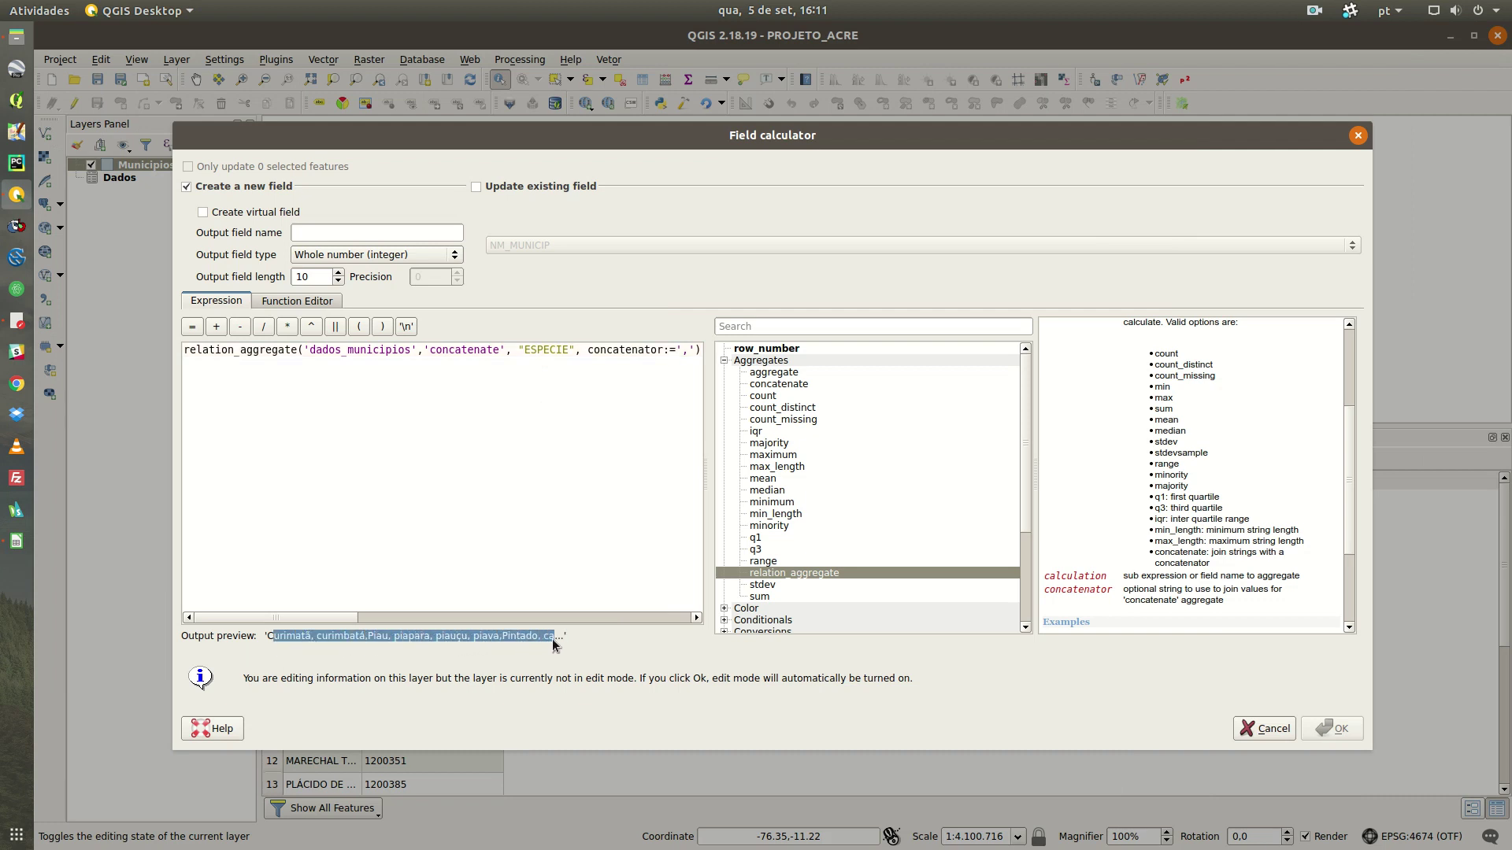
Try a semicolon as the expression's concatenator and the virtual field option for the new field.
left_click(614, 362)
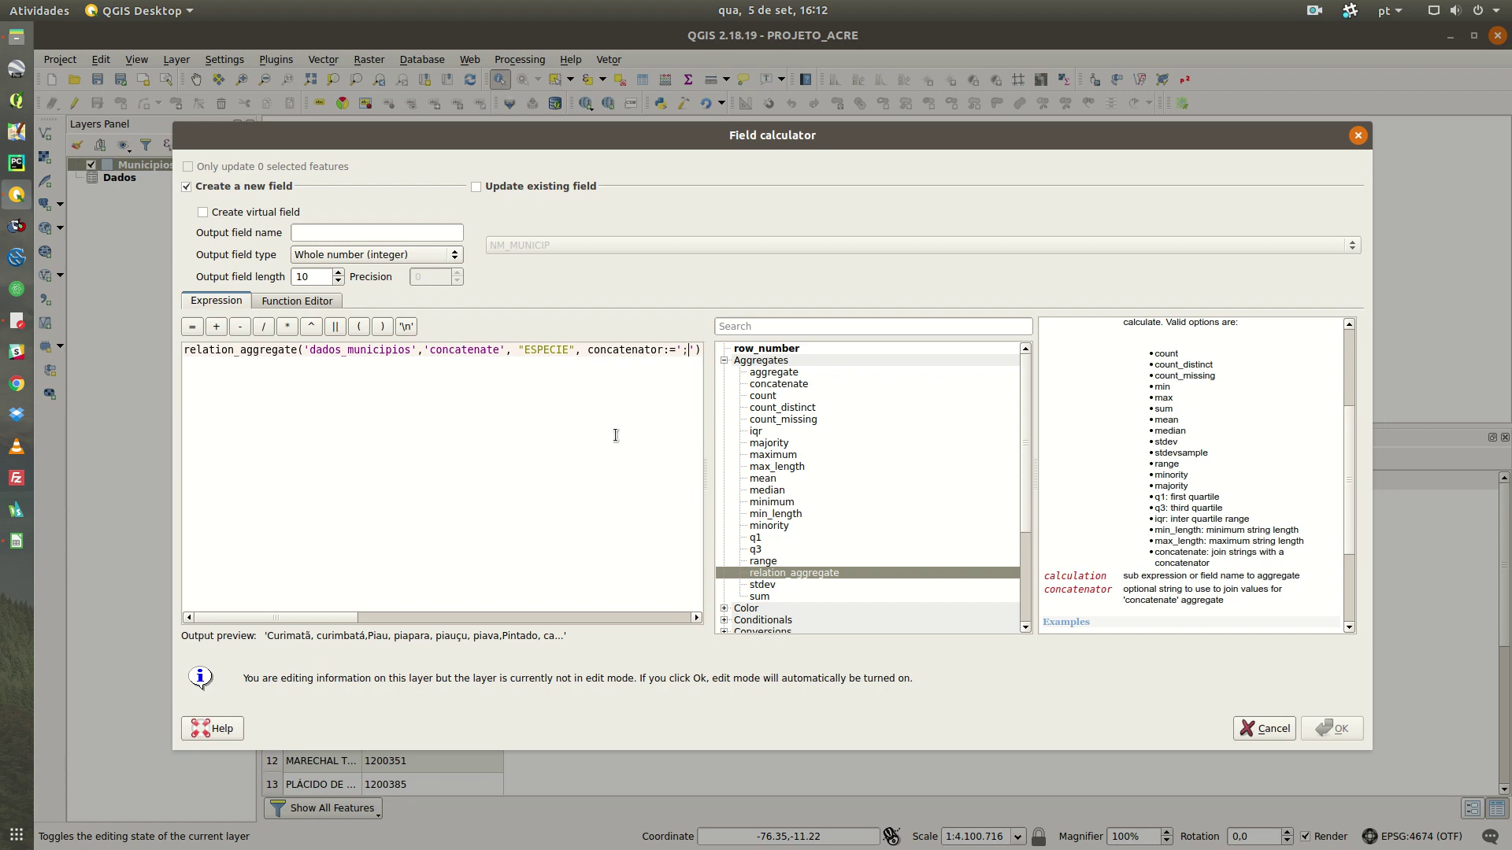
key("End")
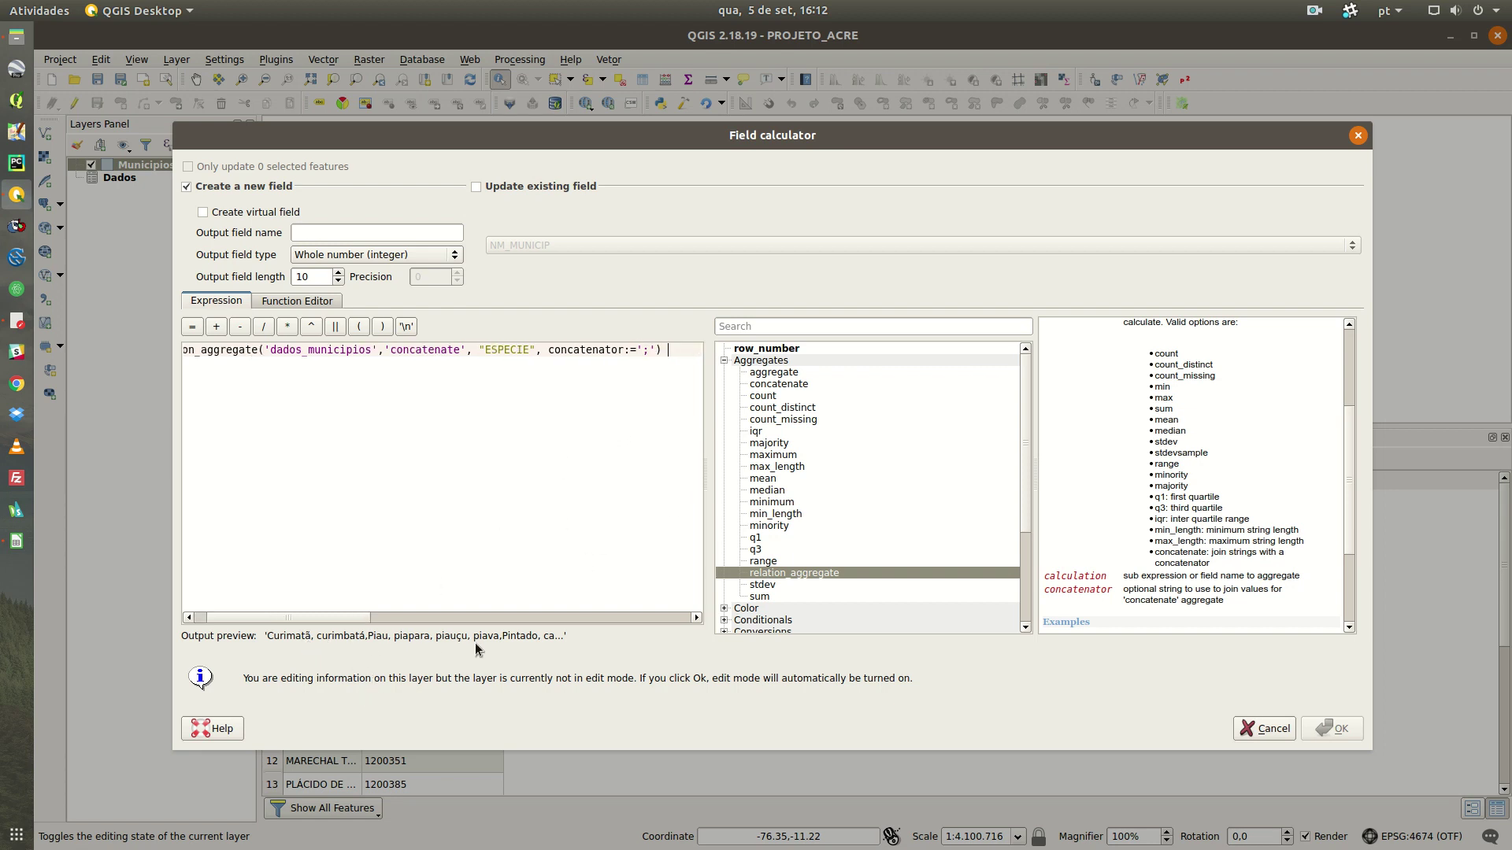
left_click(648, 352)
left_click(237, 214)
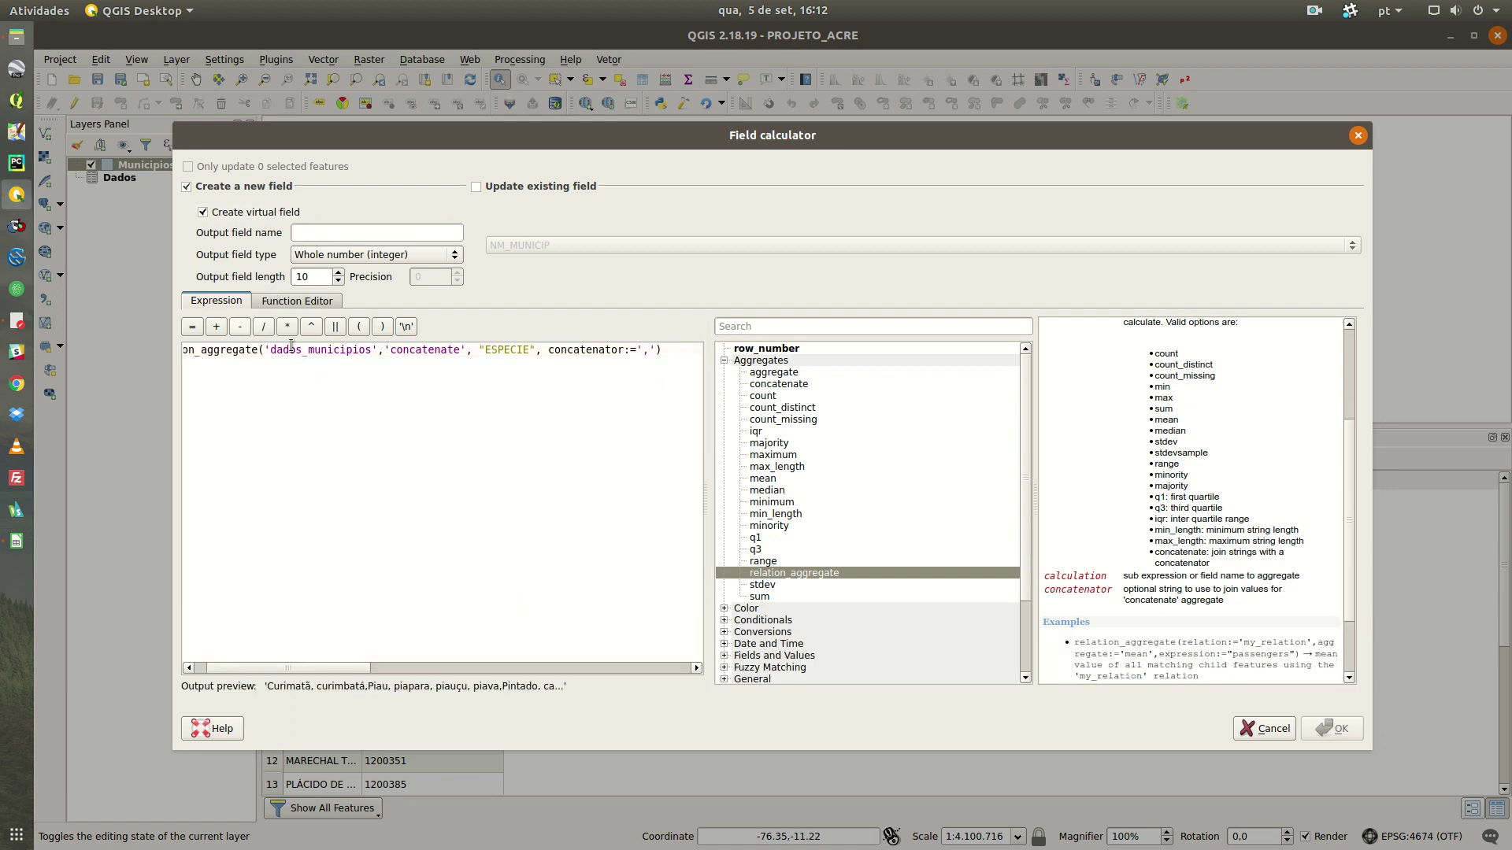
left_click(241, 218)
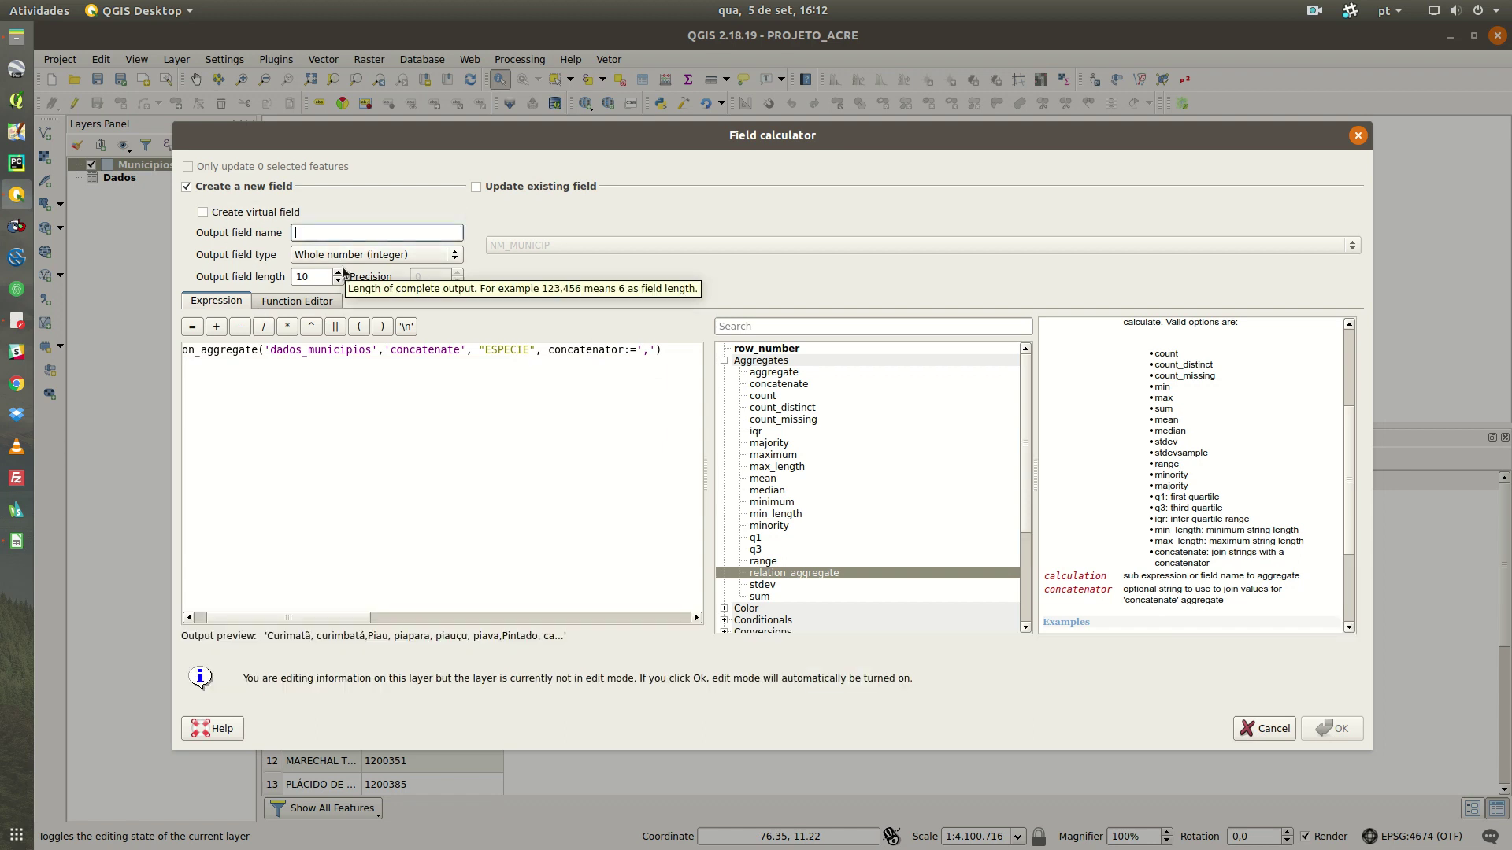
Name the output field especies, set its type to Text (string) and length to 255, and run the calculation.
type("Espe")
key("BackSpace")
key("BackSpace")
type("especies")
left_click(346, 254)
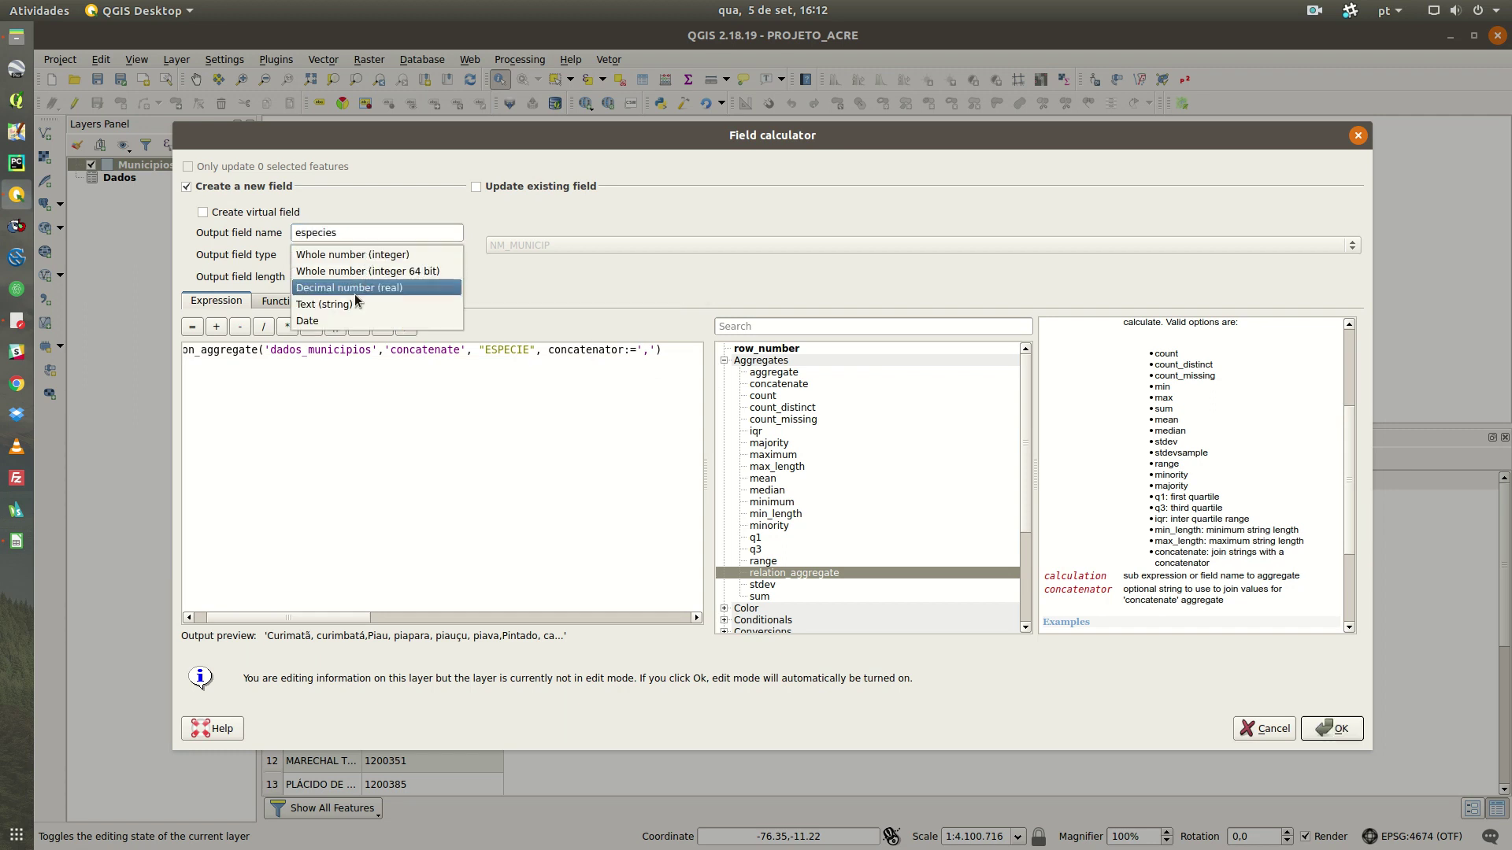
left_click(351, 305)
double_click(320, 275)
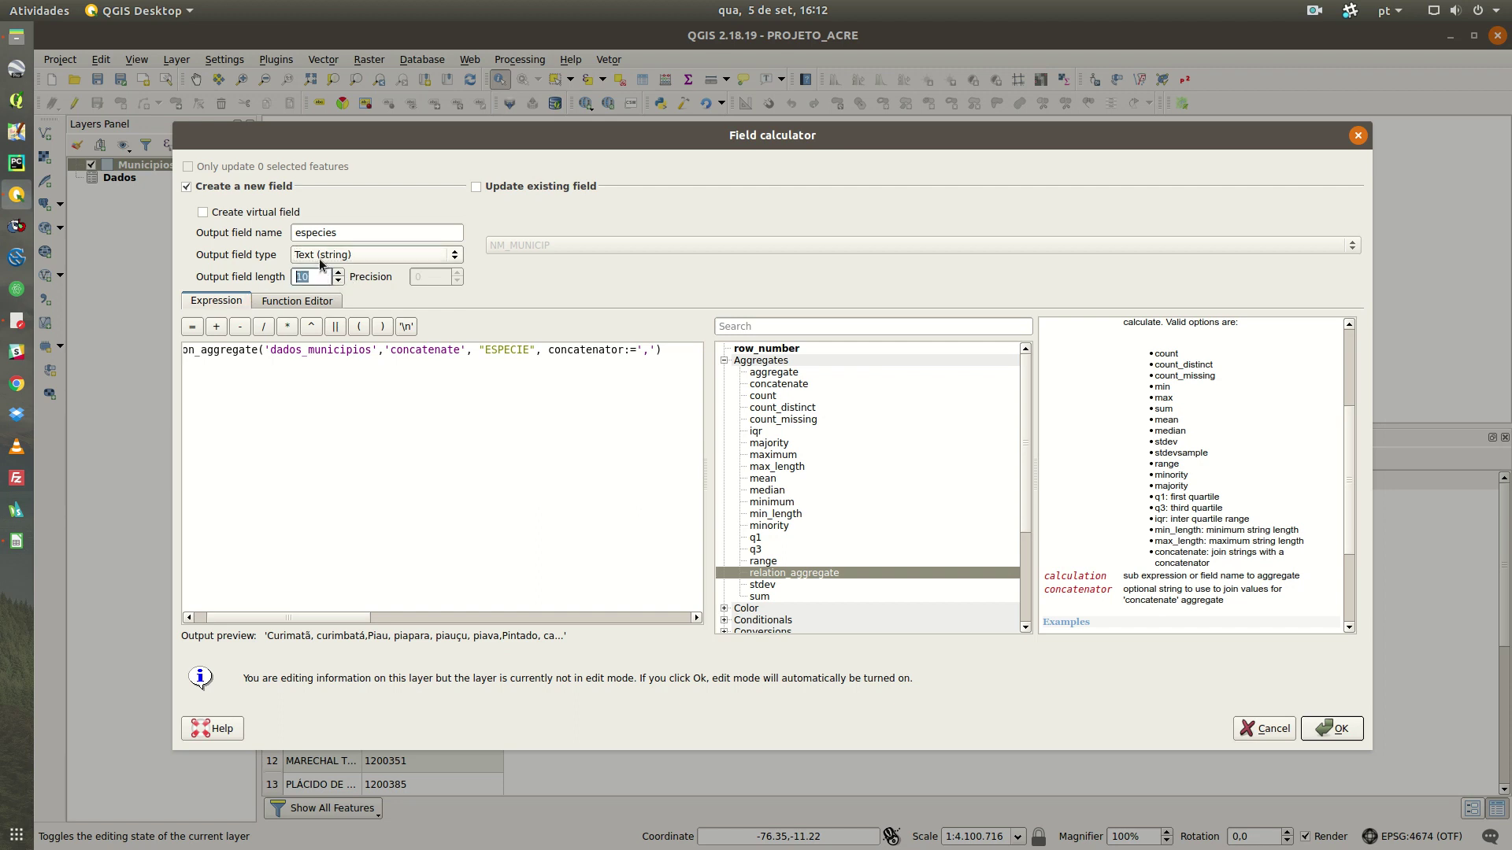
type("25")
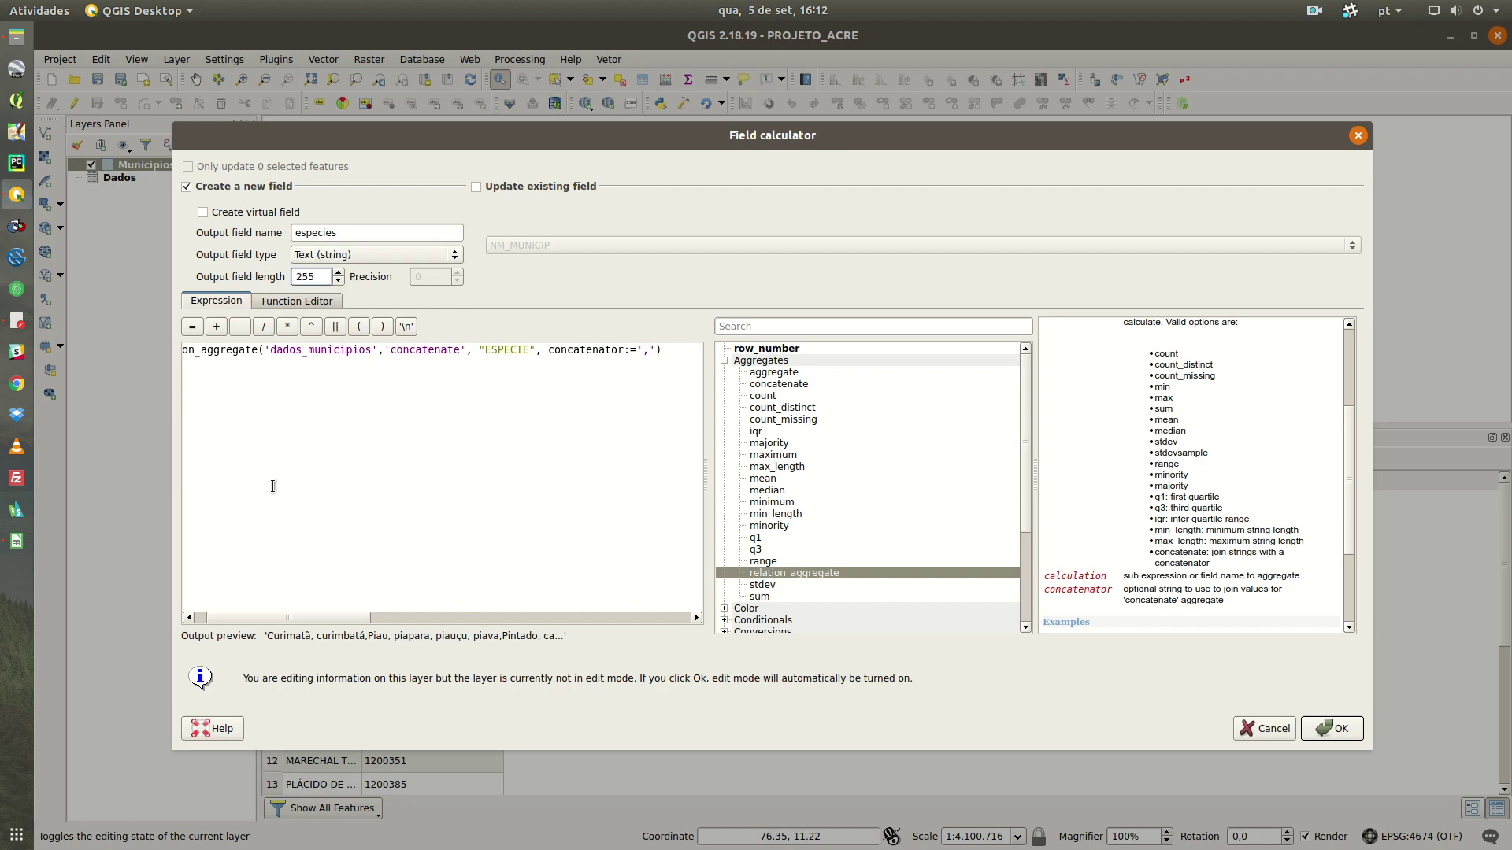
type("5")
left_click(1336, 731)
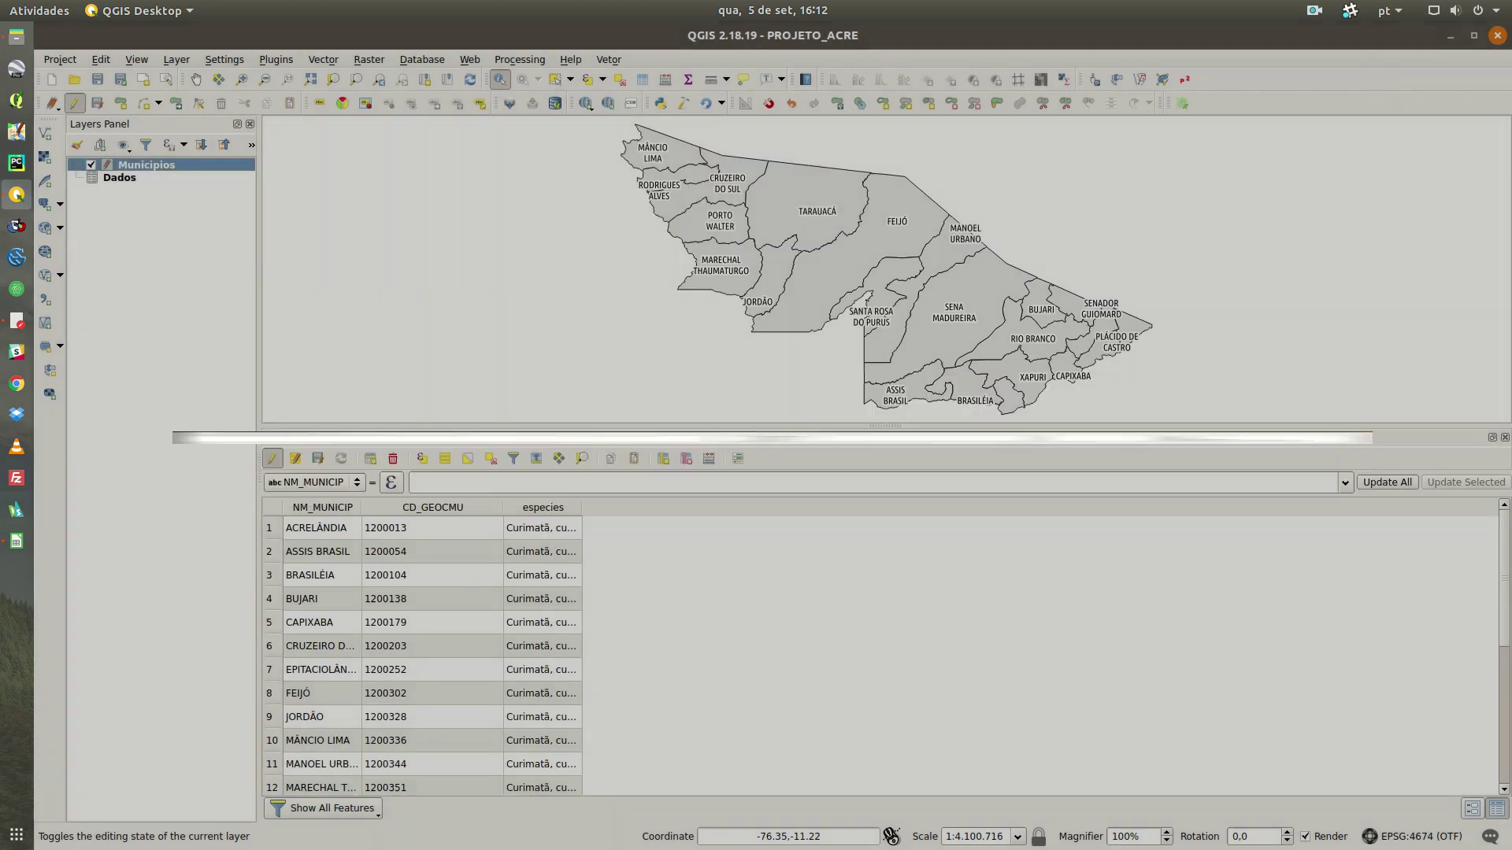
Widen the especies column and examine the concatenated species lists for several municipalities, including Assis Brasil, Bujari and Capixaba.
left_click_drag(581, 505, 1440, 505)
left_click(672, 556)
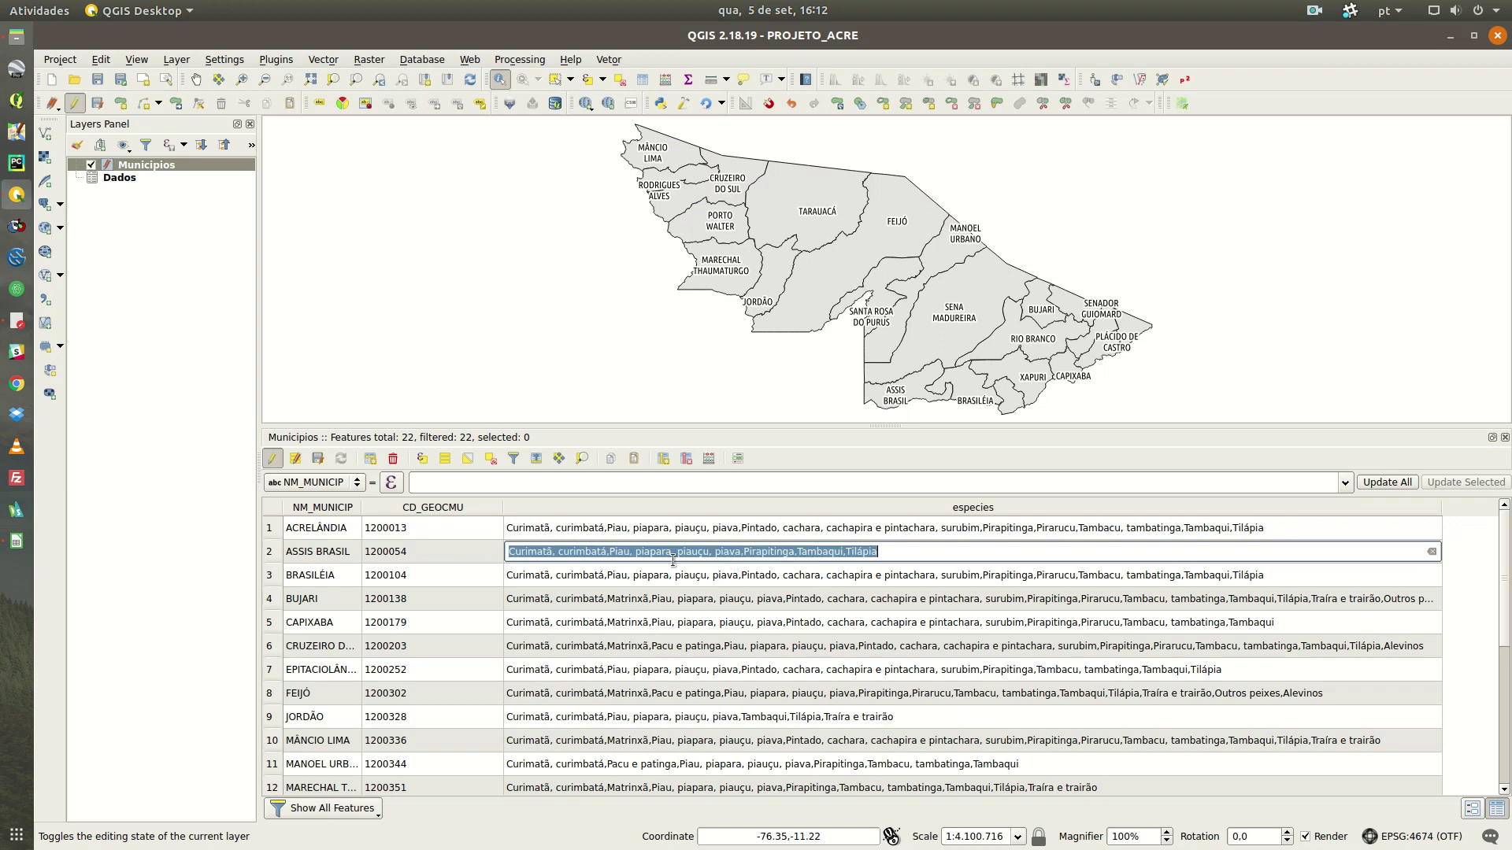
double_click(337, 552)
double_click(659, 555)
double_click(641, 606)
double_click(646, 623)
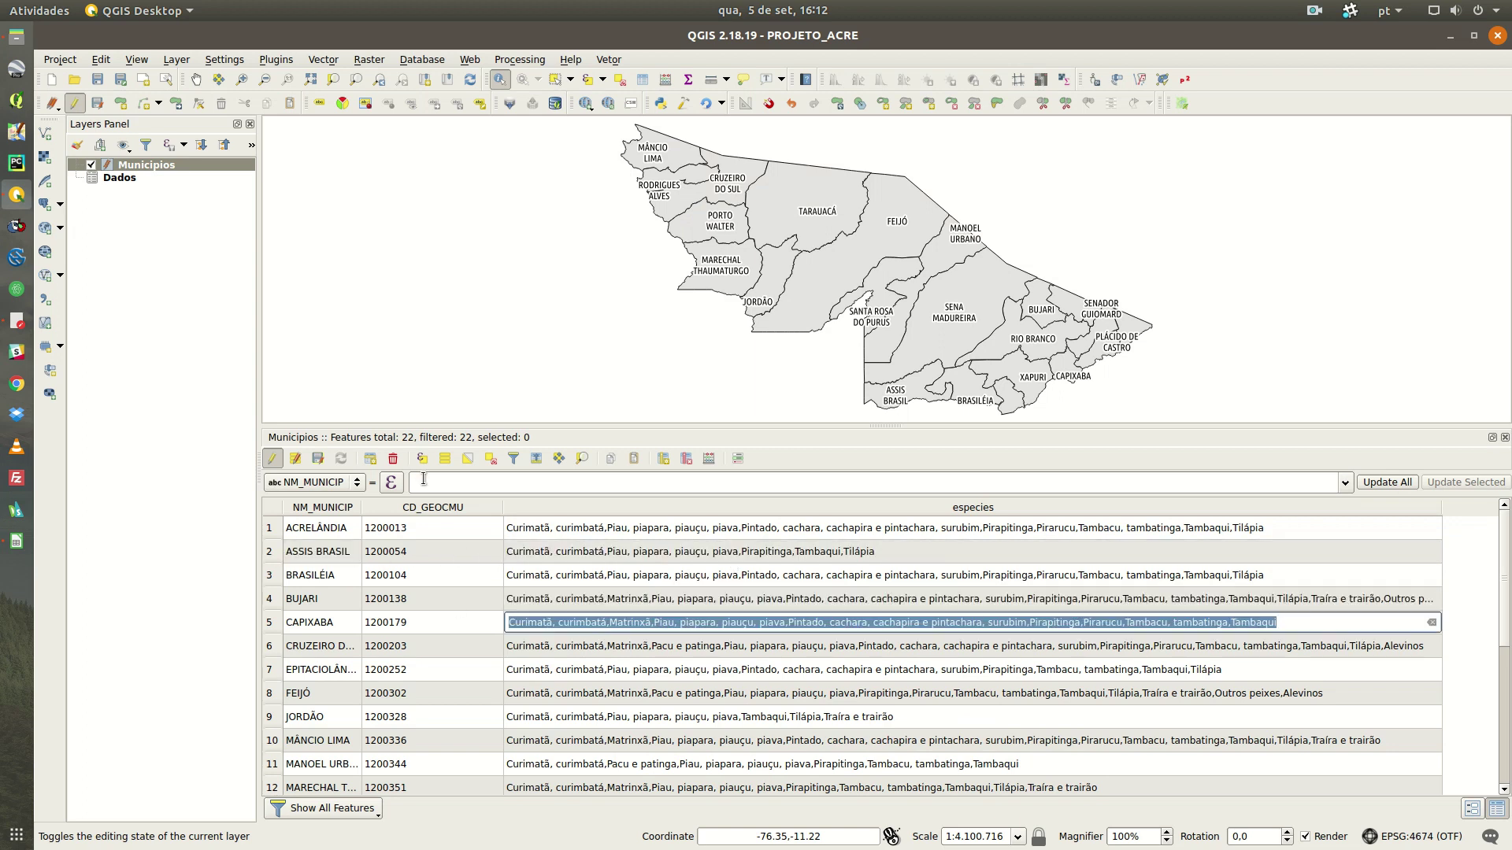
double_click(699, 647)
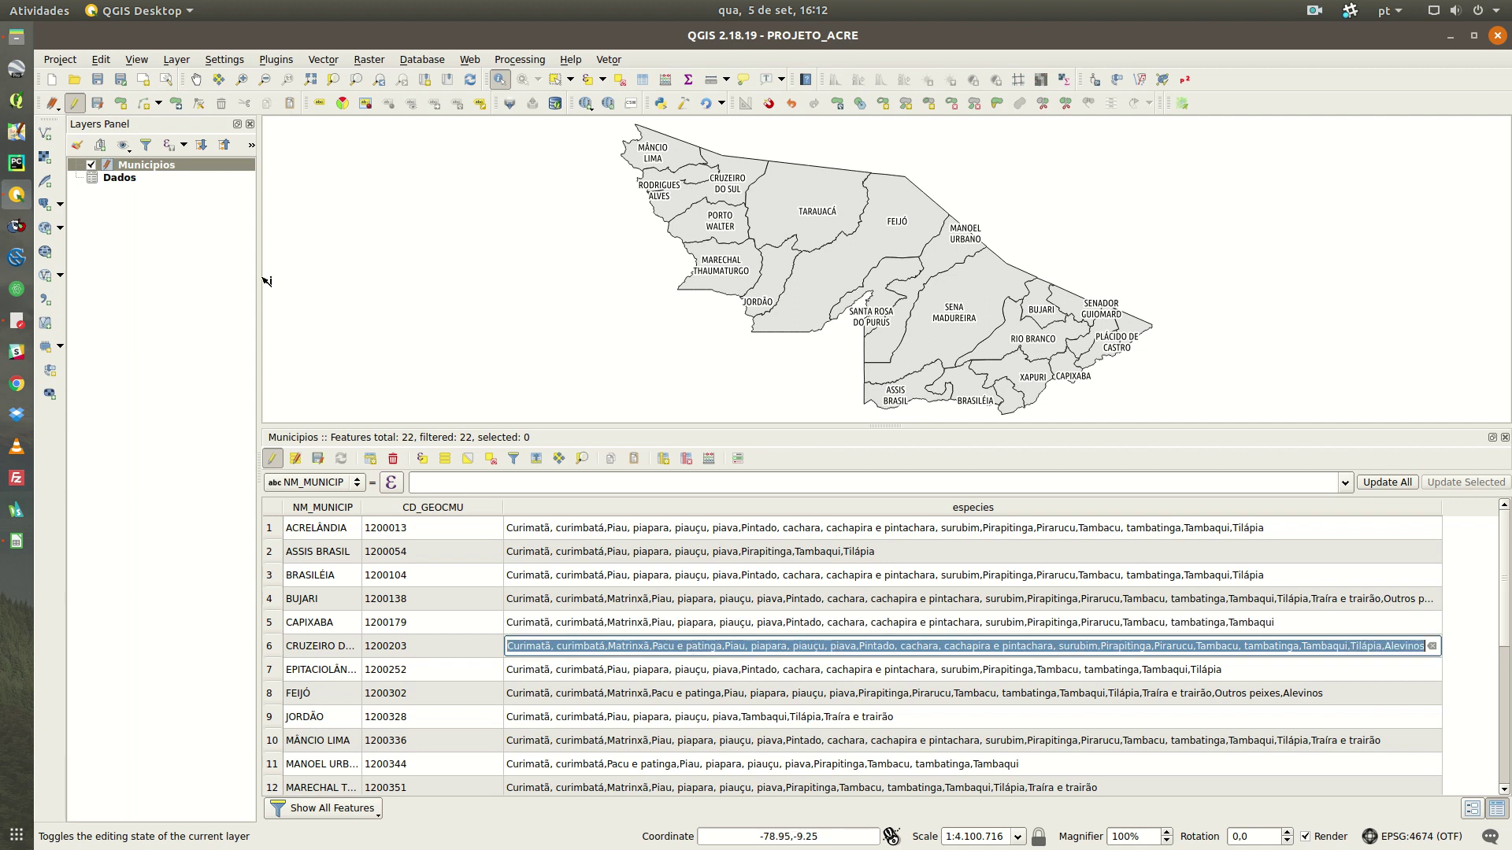
Turn off editing for the Municipios layer and close its attribute table.
left_click(122, 181)
left_click(134, 166)
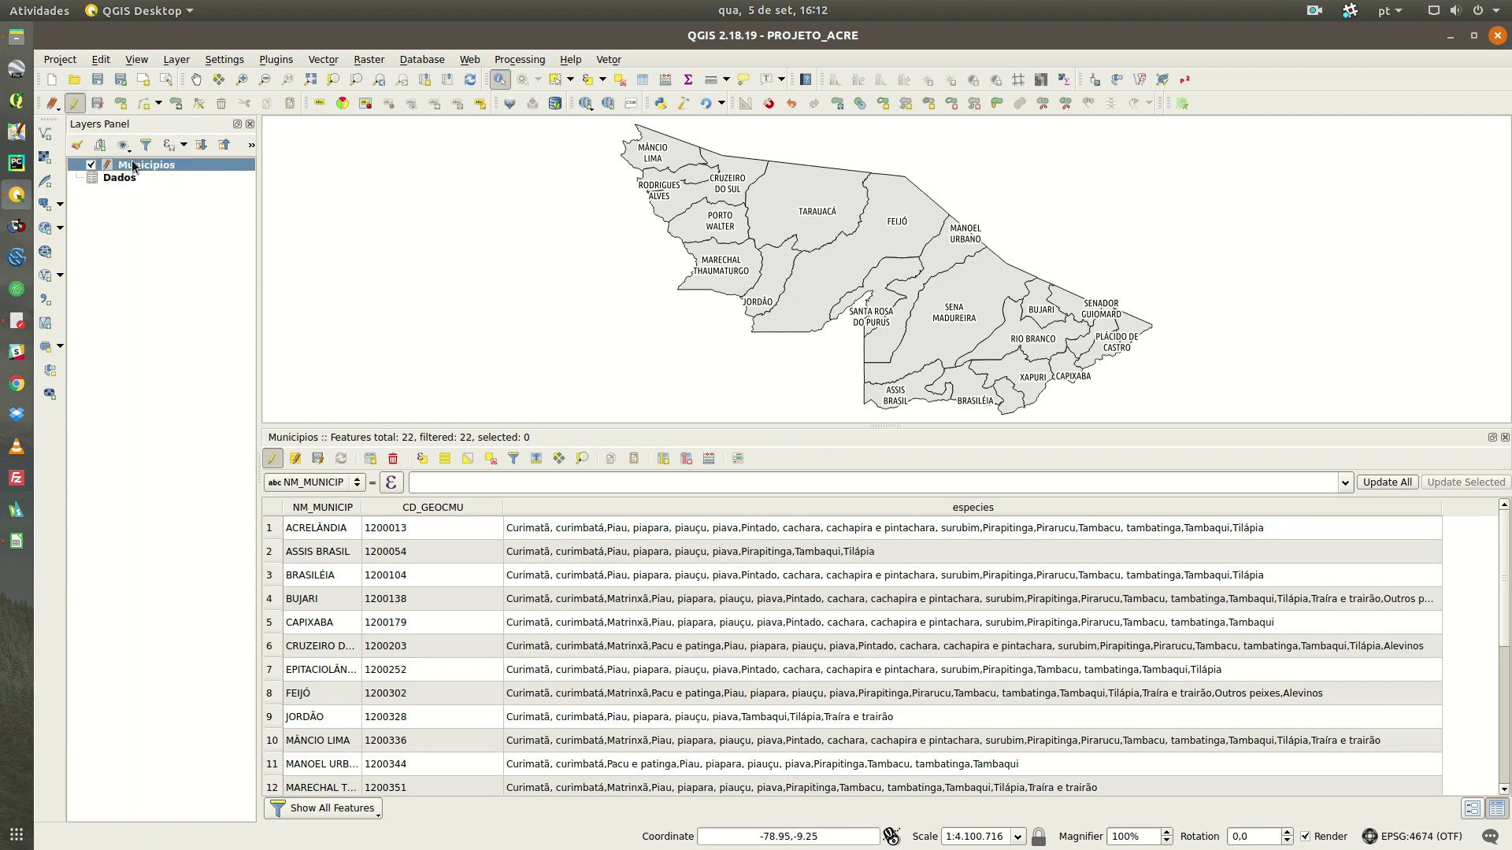
left_click(74, 103)
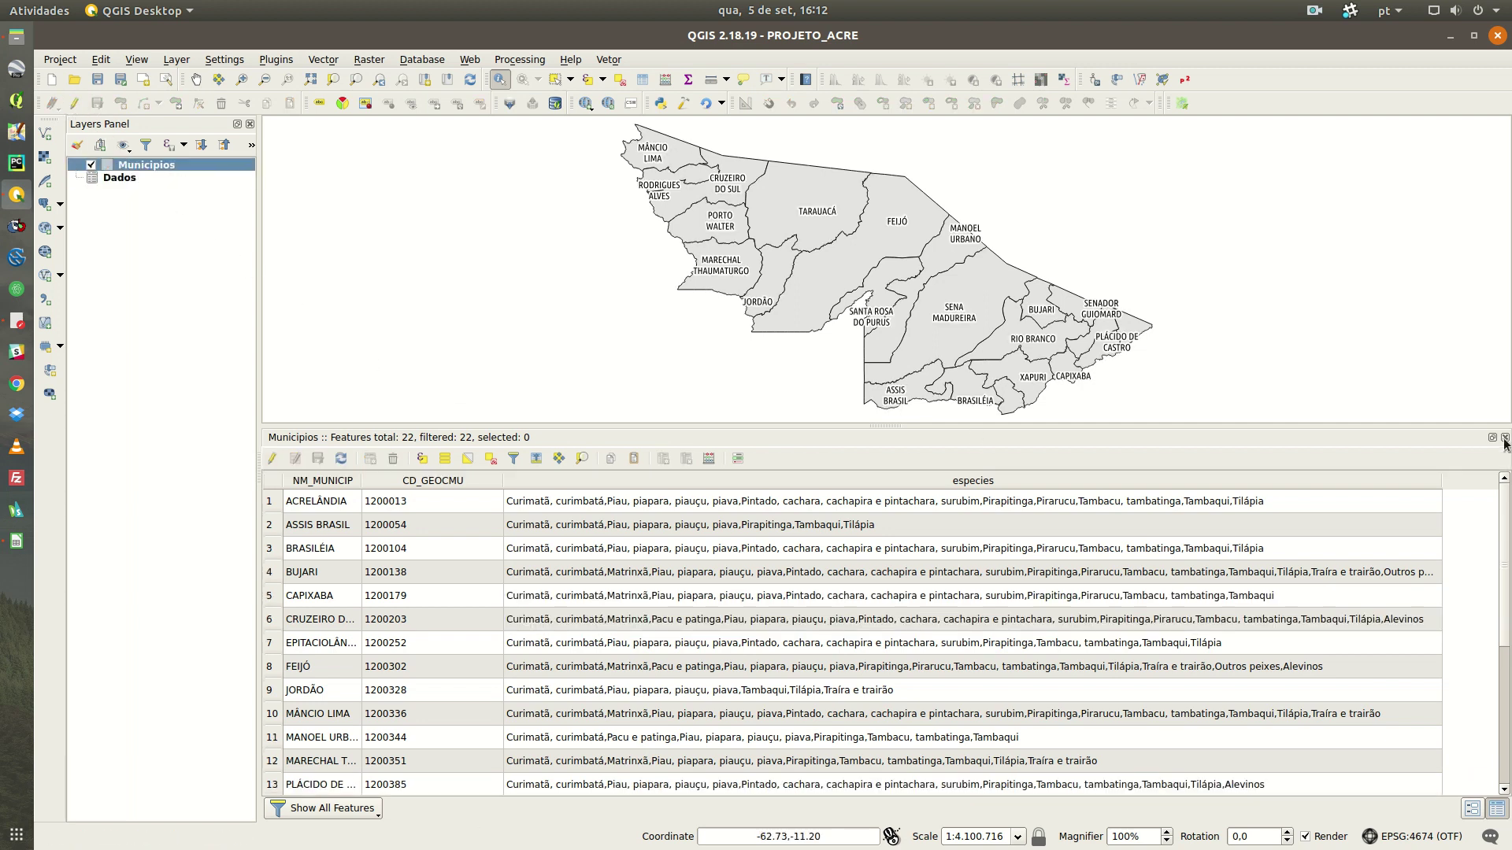
left_click(1503, 439)
Identify Rio Branco on the map and examine its especies value and related Dados records in the feature form.
scroll(759, 453, "up", 2)
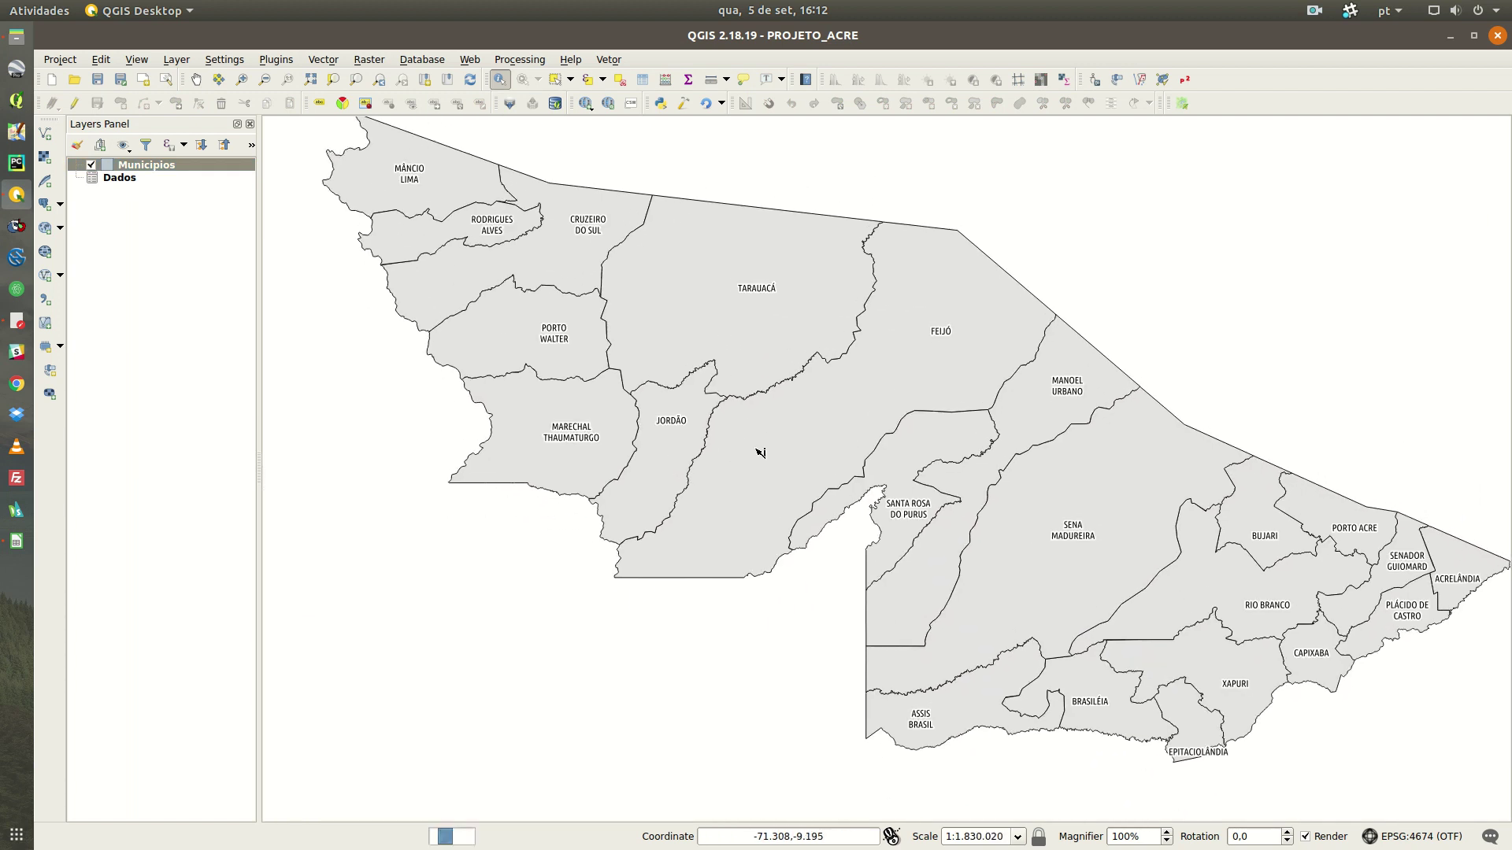
left_click(1233, 590)
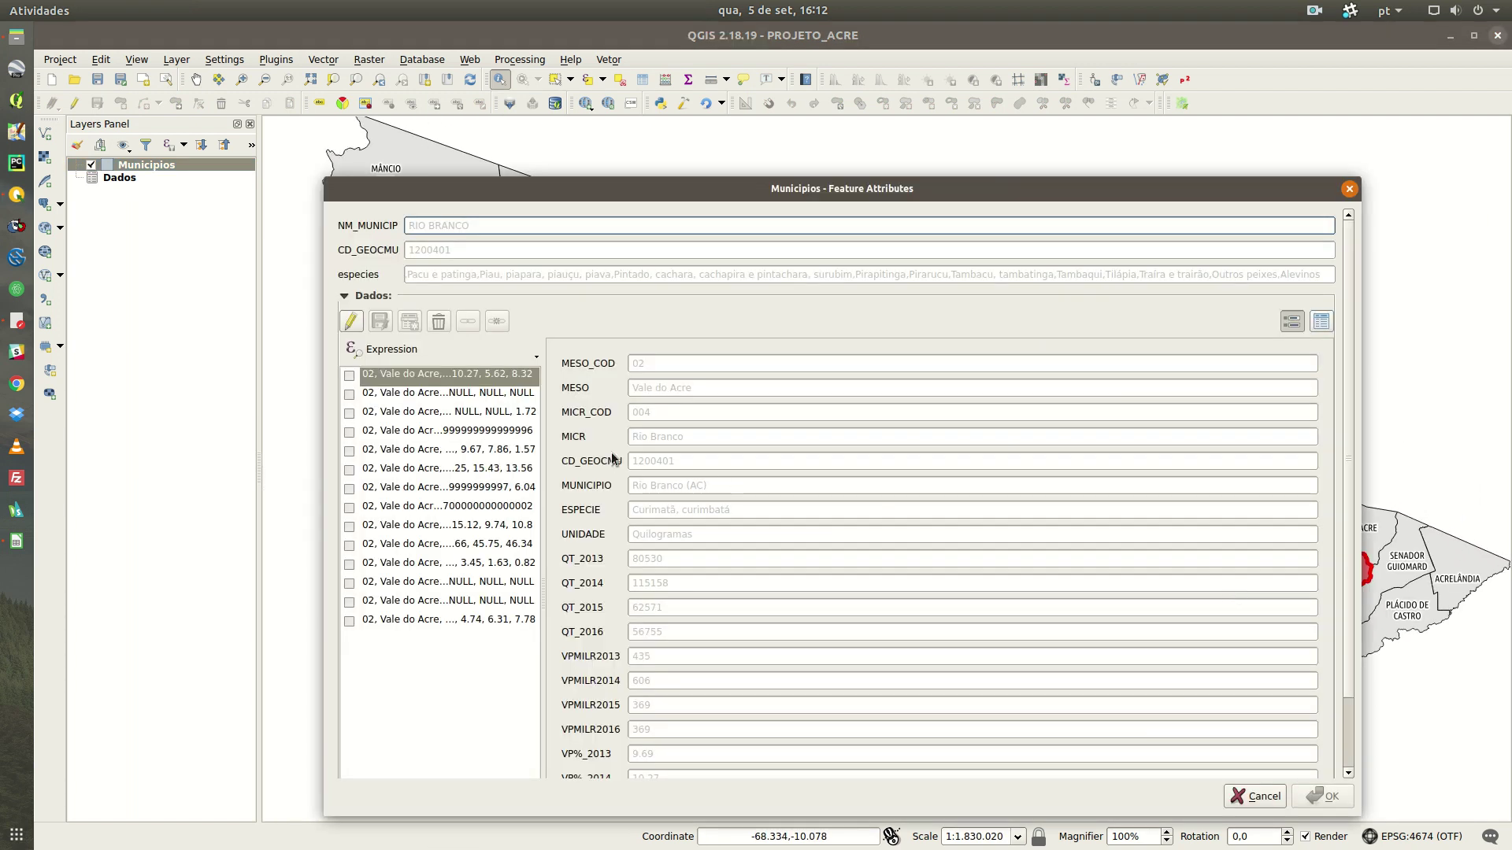
left_click(389, 413)
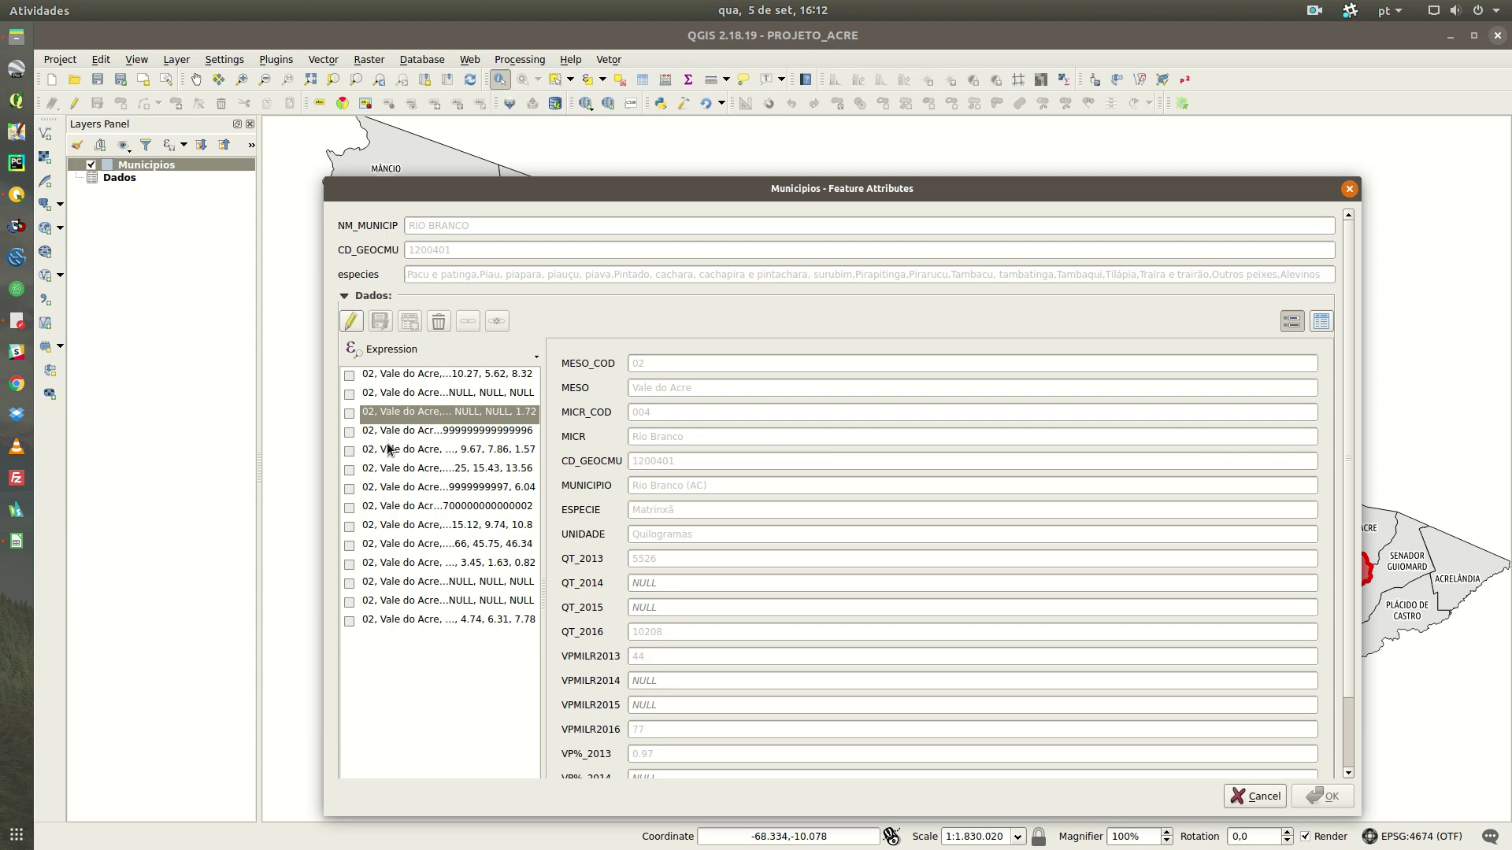
left_click(389, 449)
left_click(386, 494)
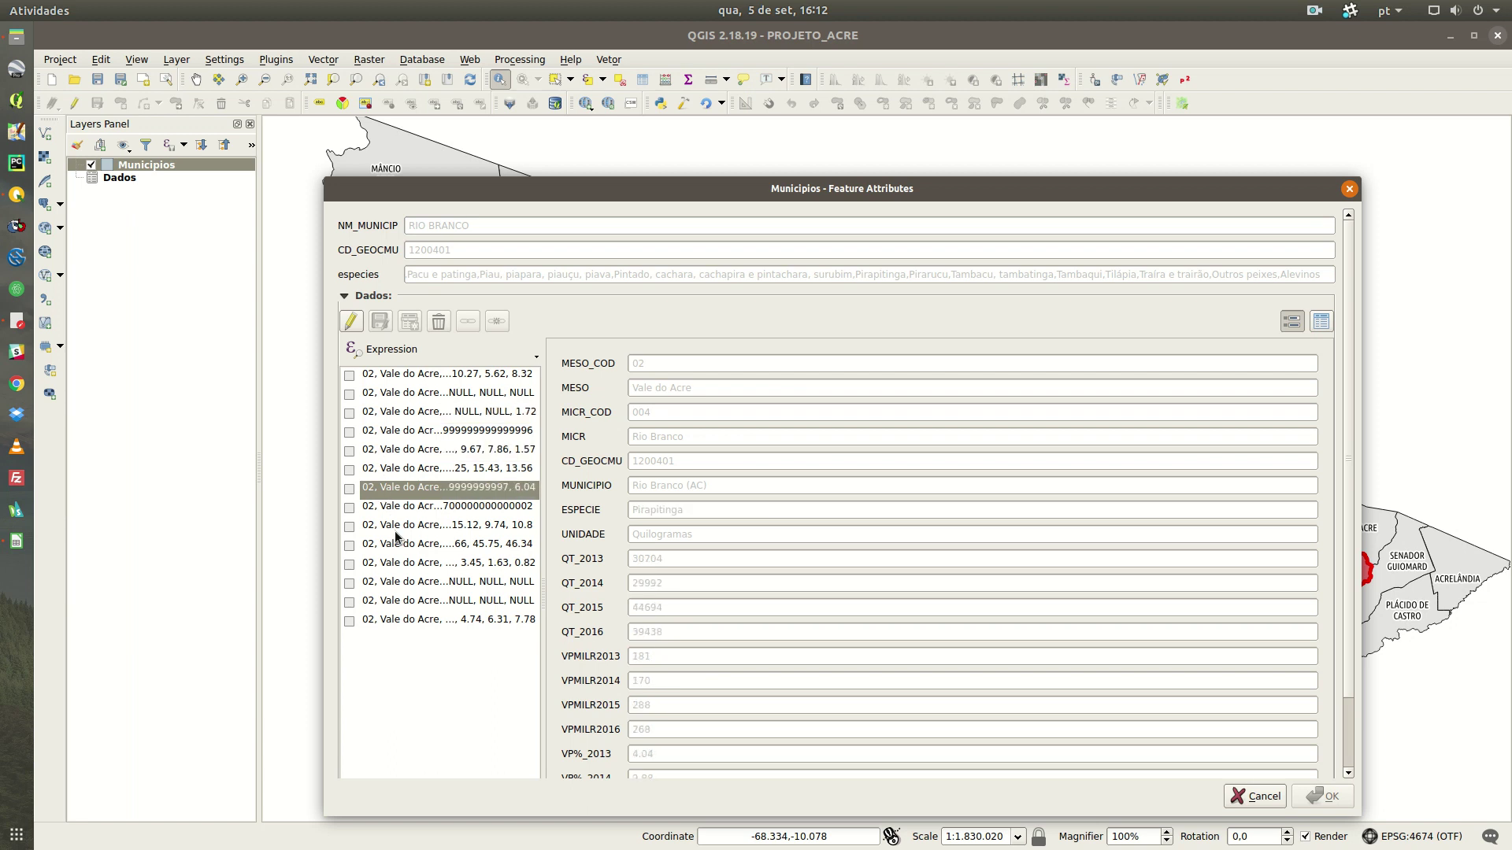
left_click(391, 526)
left_click(389, 547)
left_click(395, 585)
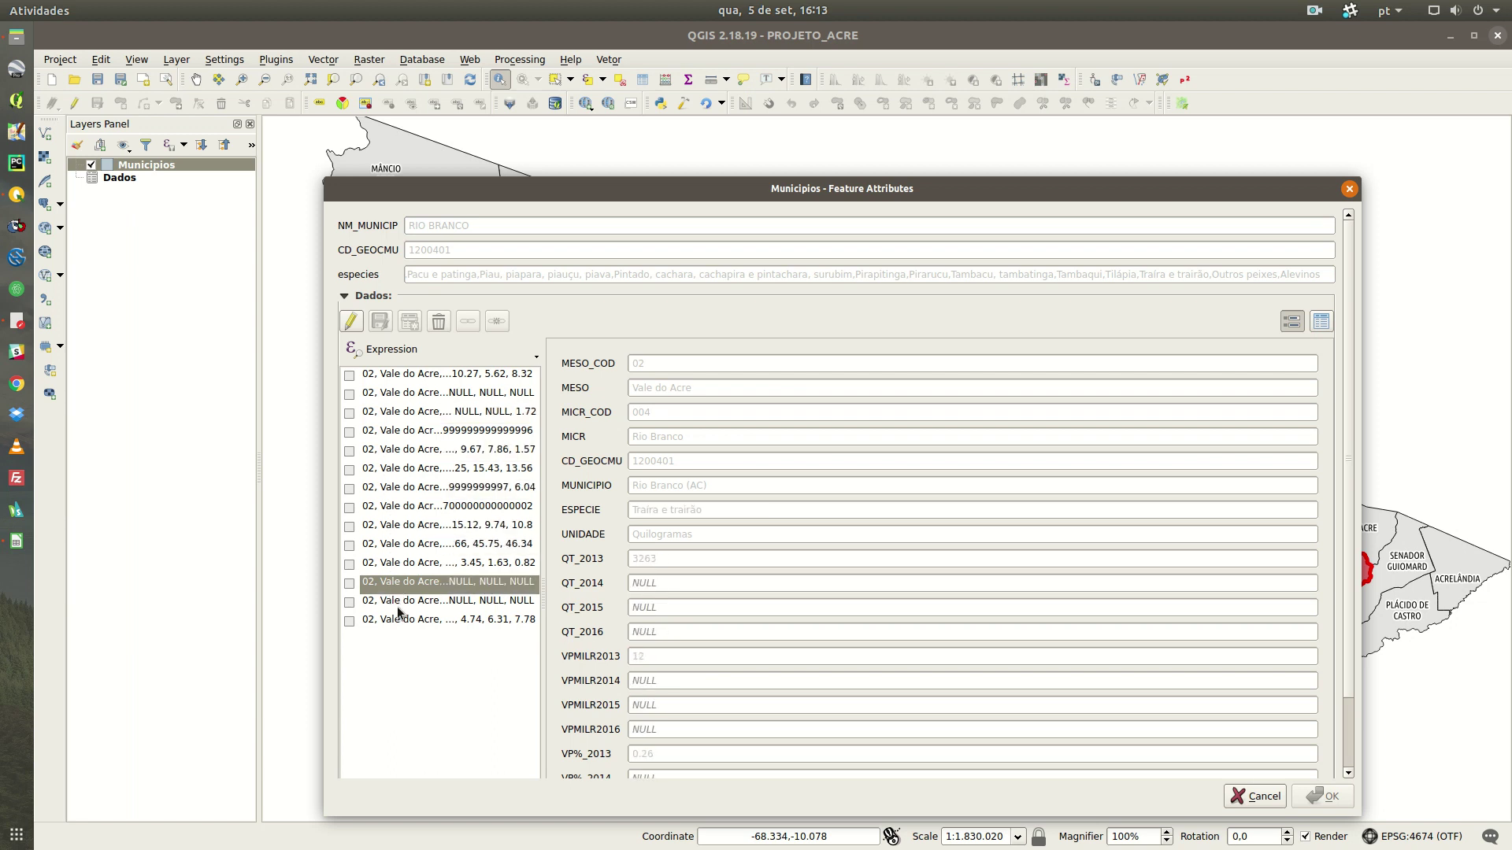
left_click(399, 620)
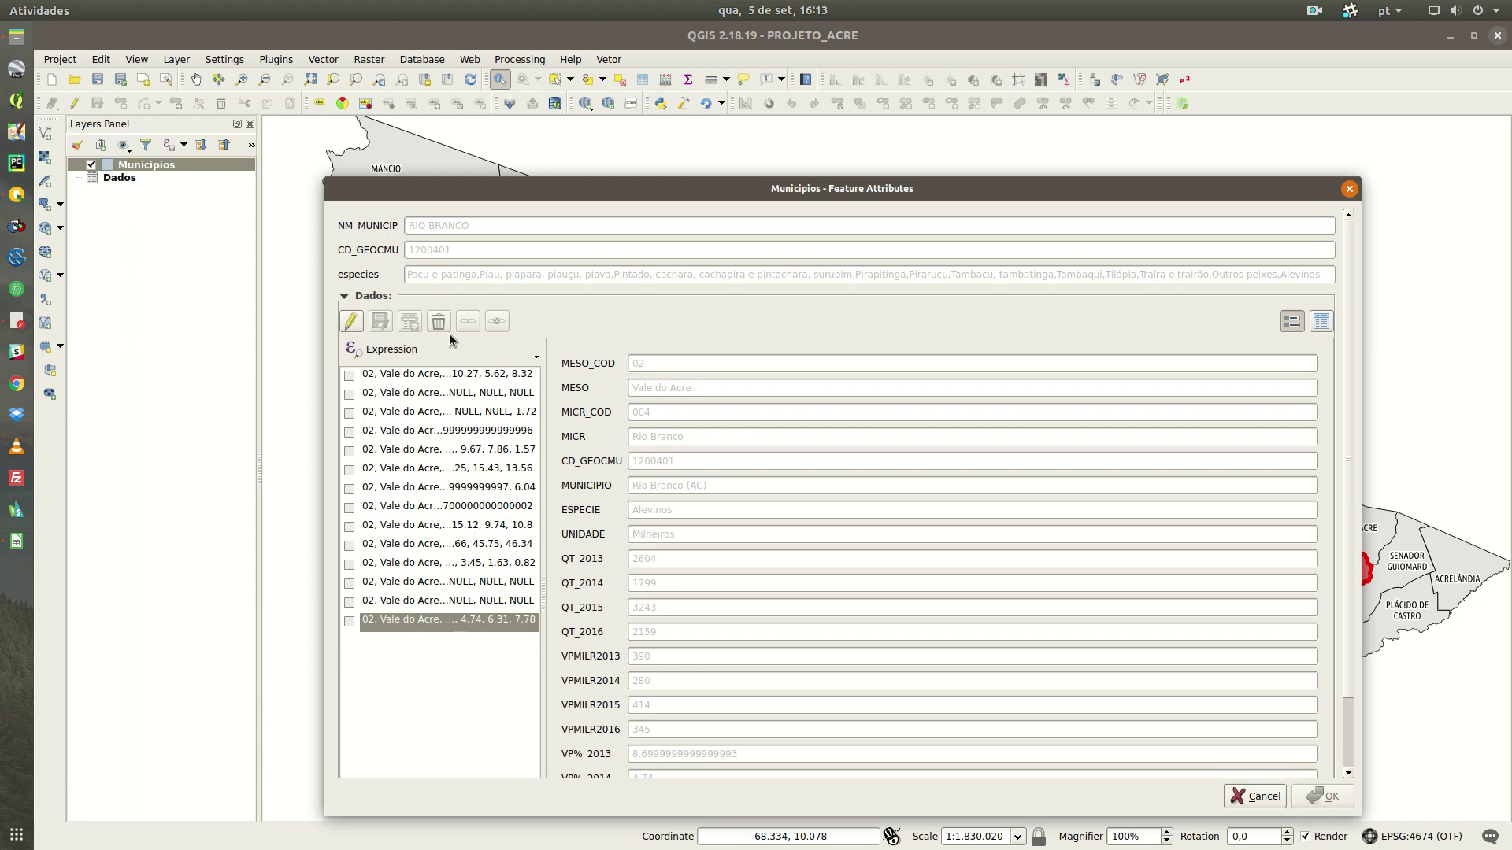
left_click_drag(709, 438, 640, 490)
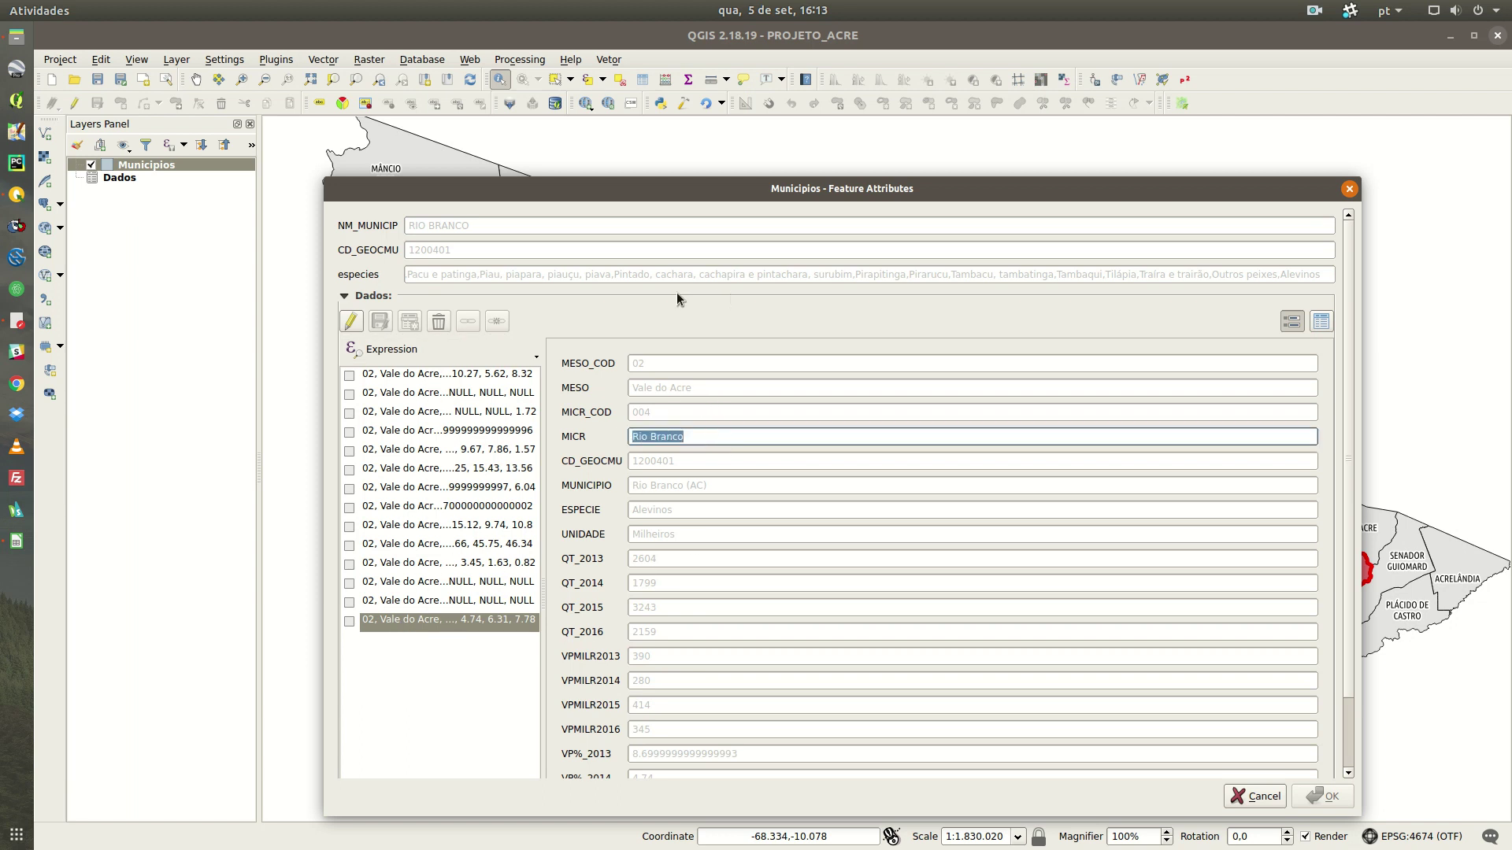
Select the whole especies value for Rio Branco to review its text, and close the feature form.
left_click_drag(414, 275, 318, 267)
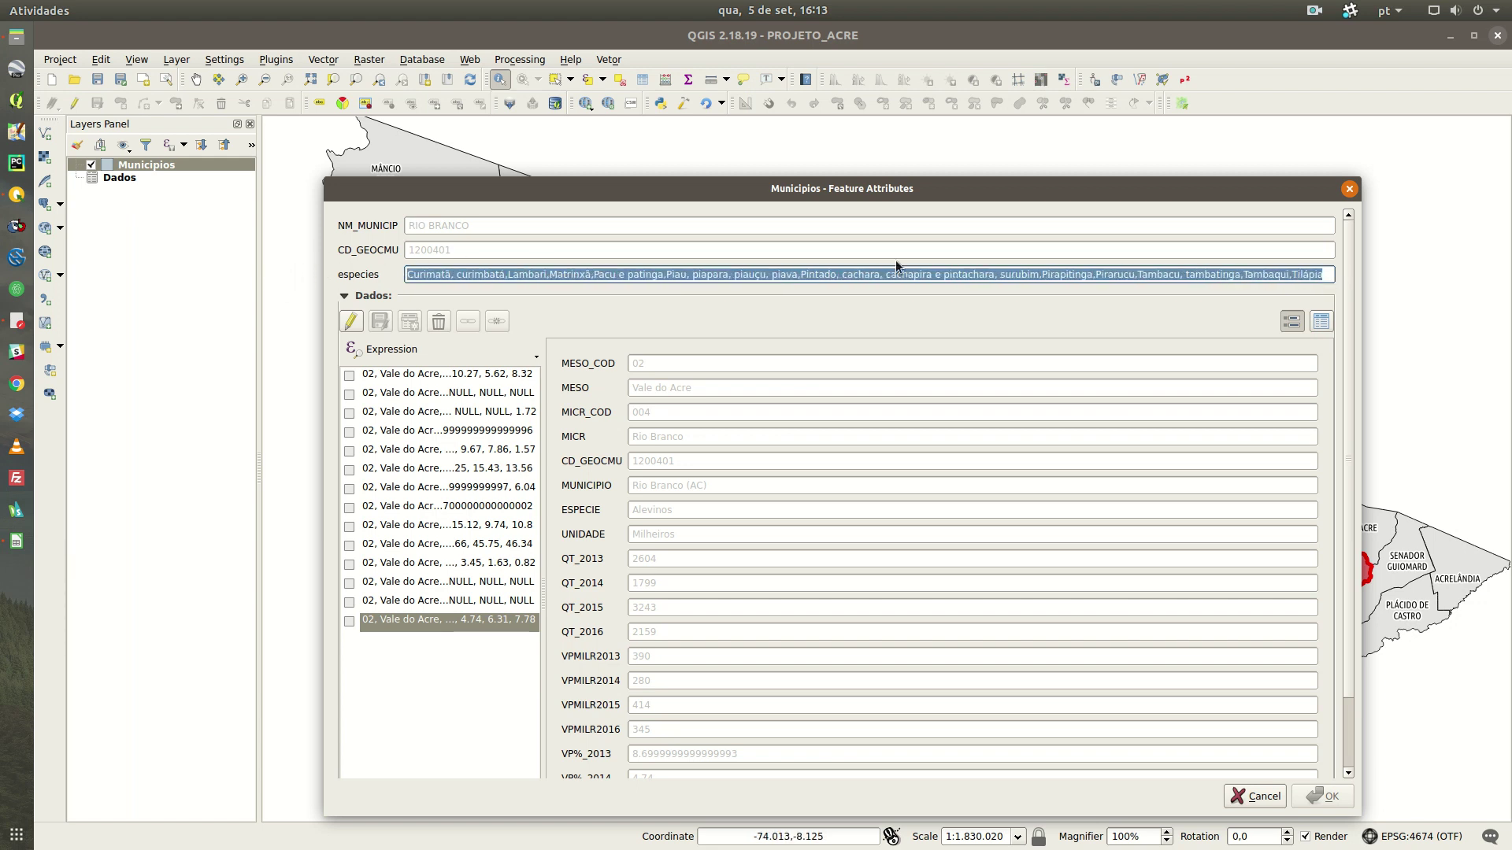
left_click(1348, 189)
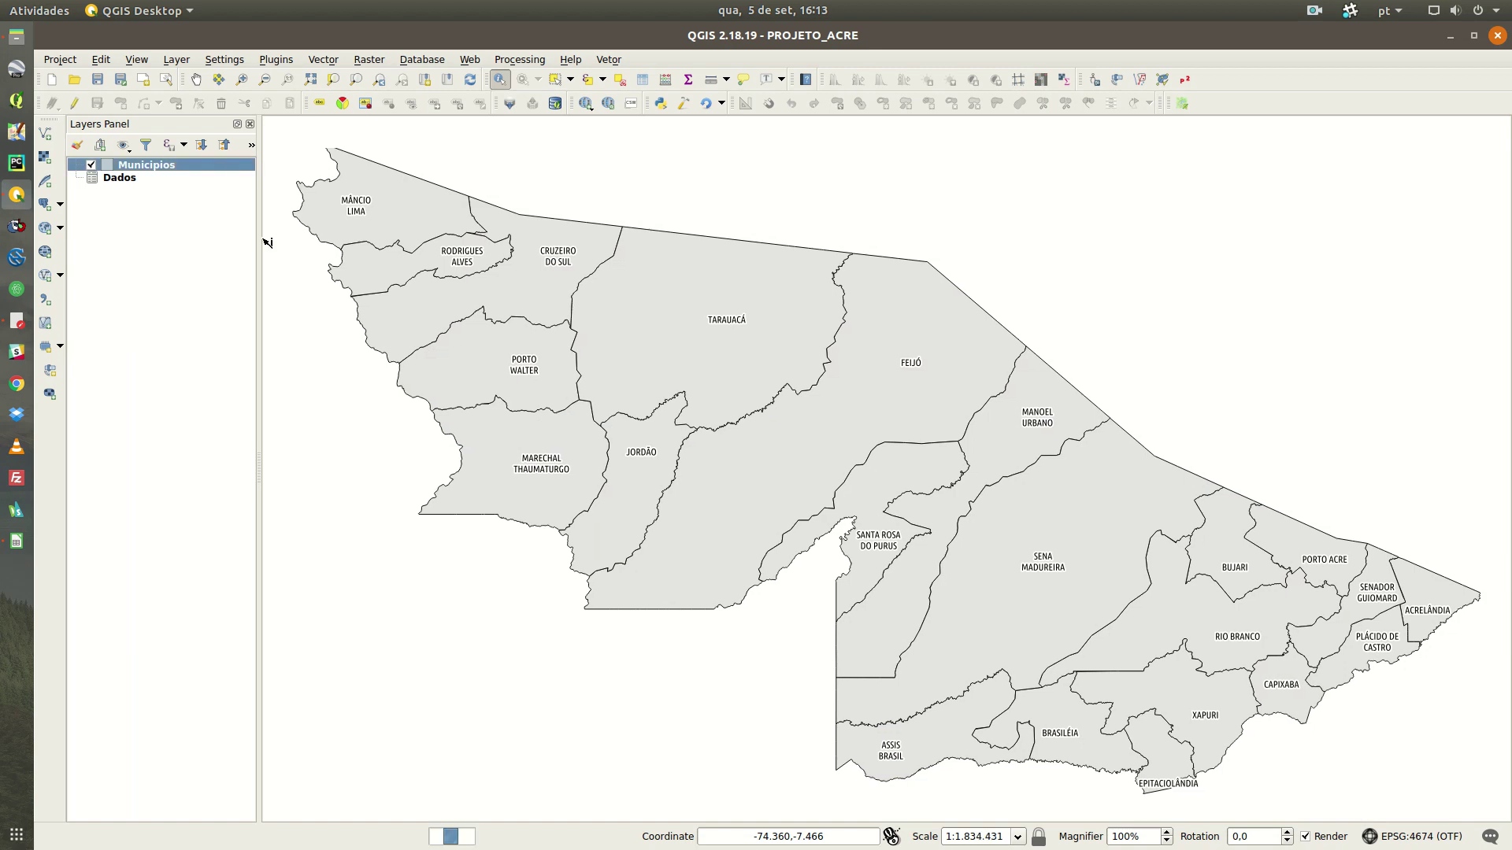
Open the Municipios attribute table, widen the especies column to review the concatenated species per municipality, and close the table.
right_click(192, 166)
left_click(244, 318)
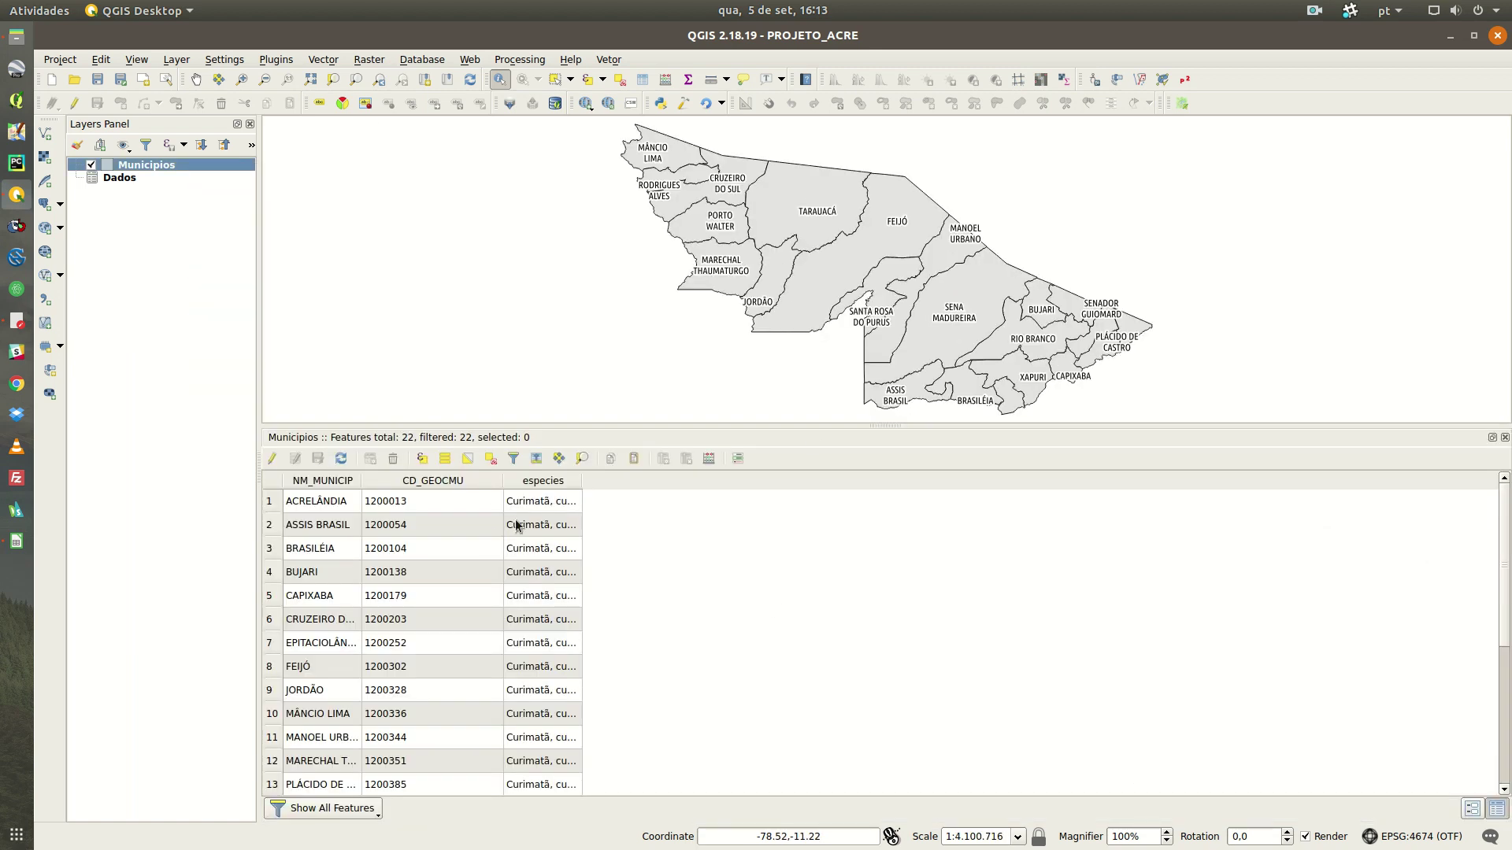
left_click_drag(580, 480, 1466, 467)
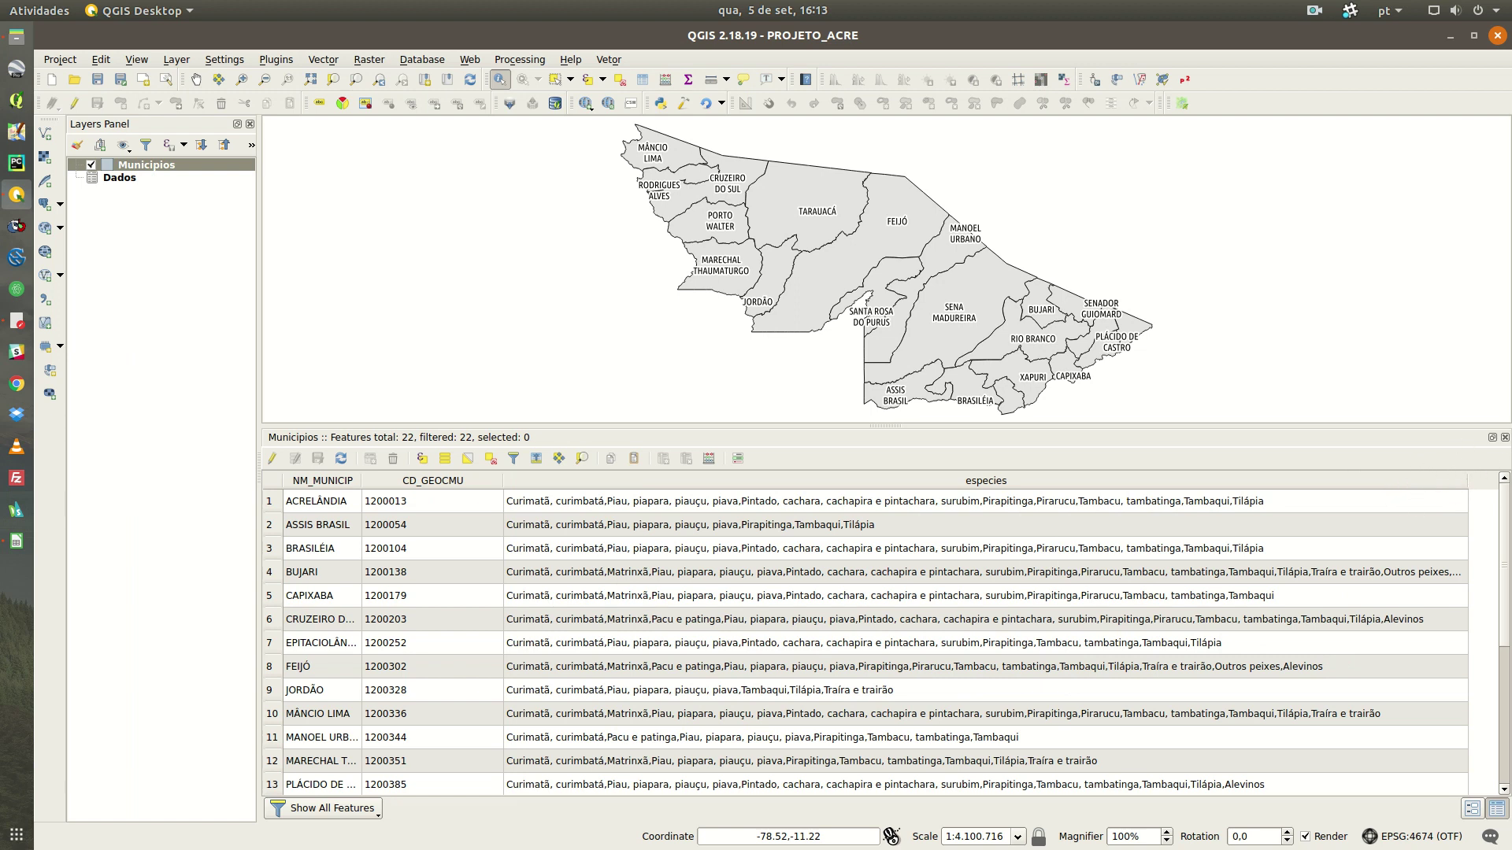
left_click(1504, 438)
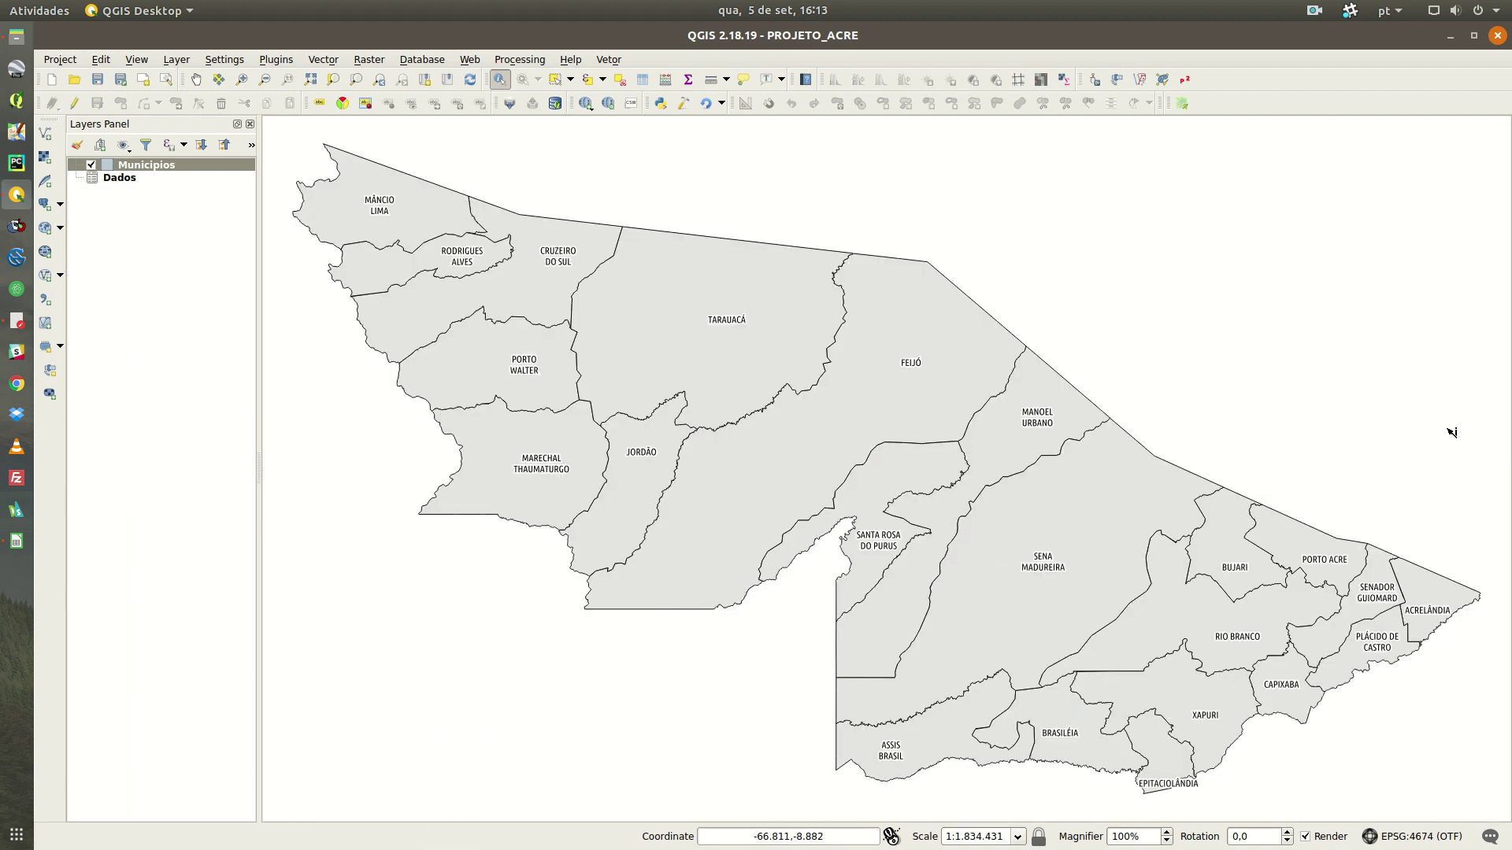
Open the field calculator for the Municipios layer and browse the functions in the Aggregates group.
right_click(168, 163)
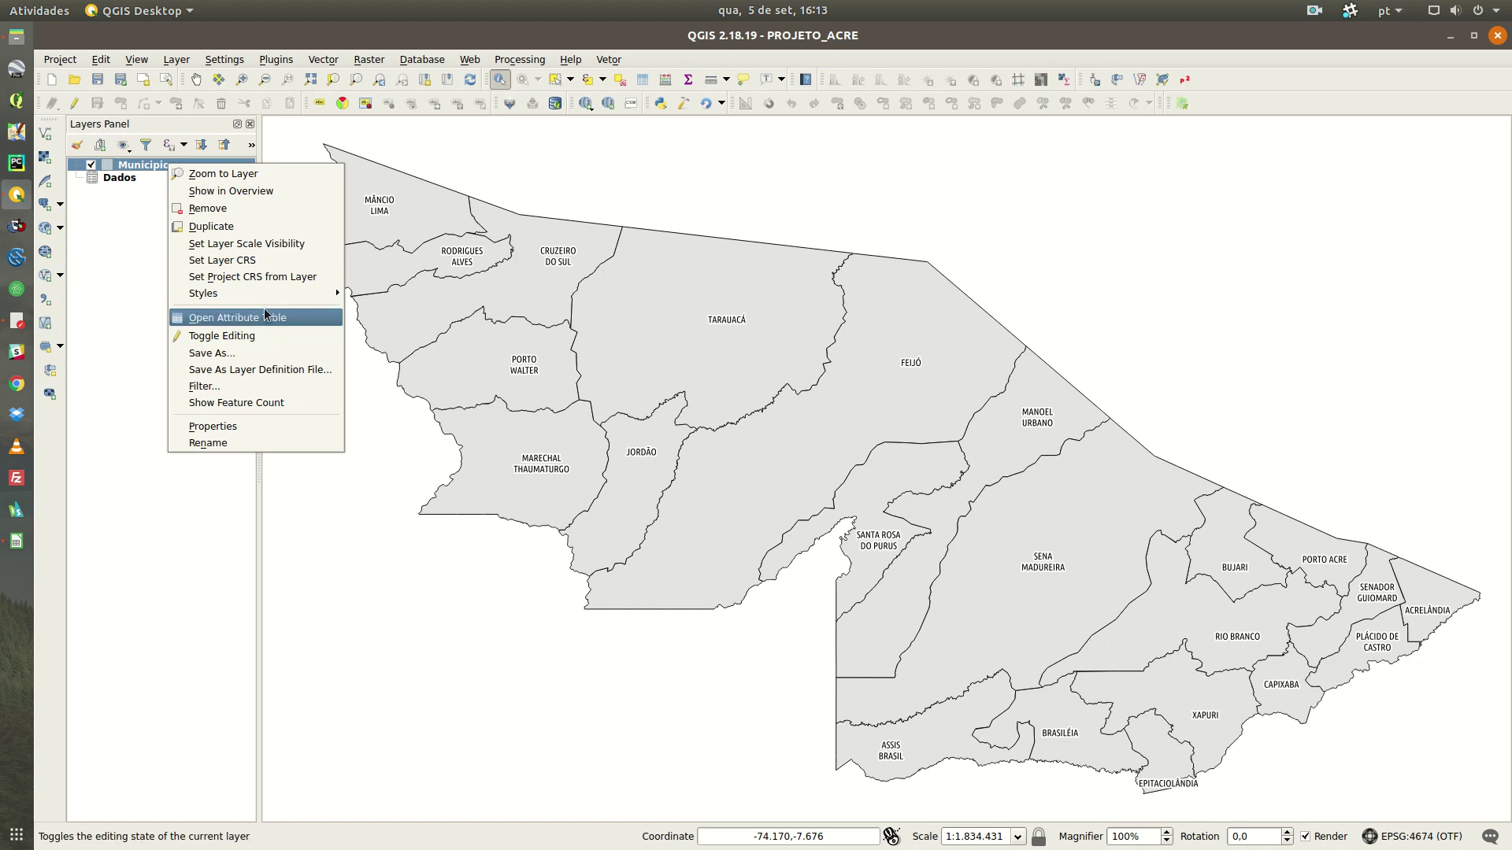
left_click(663, 81)
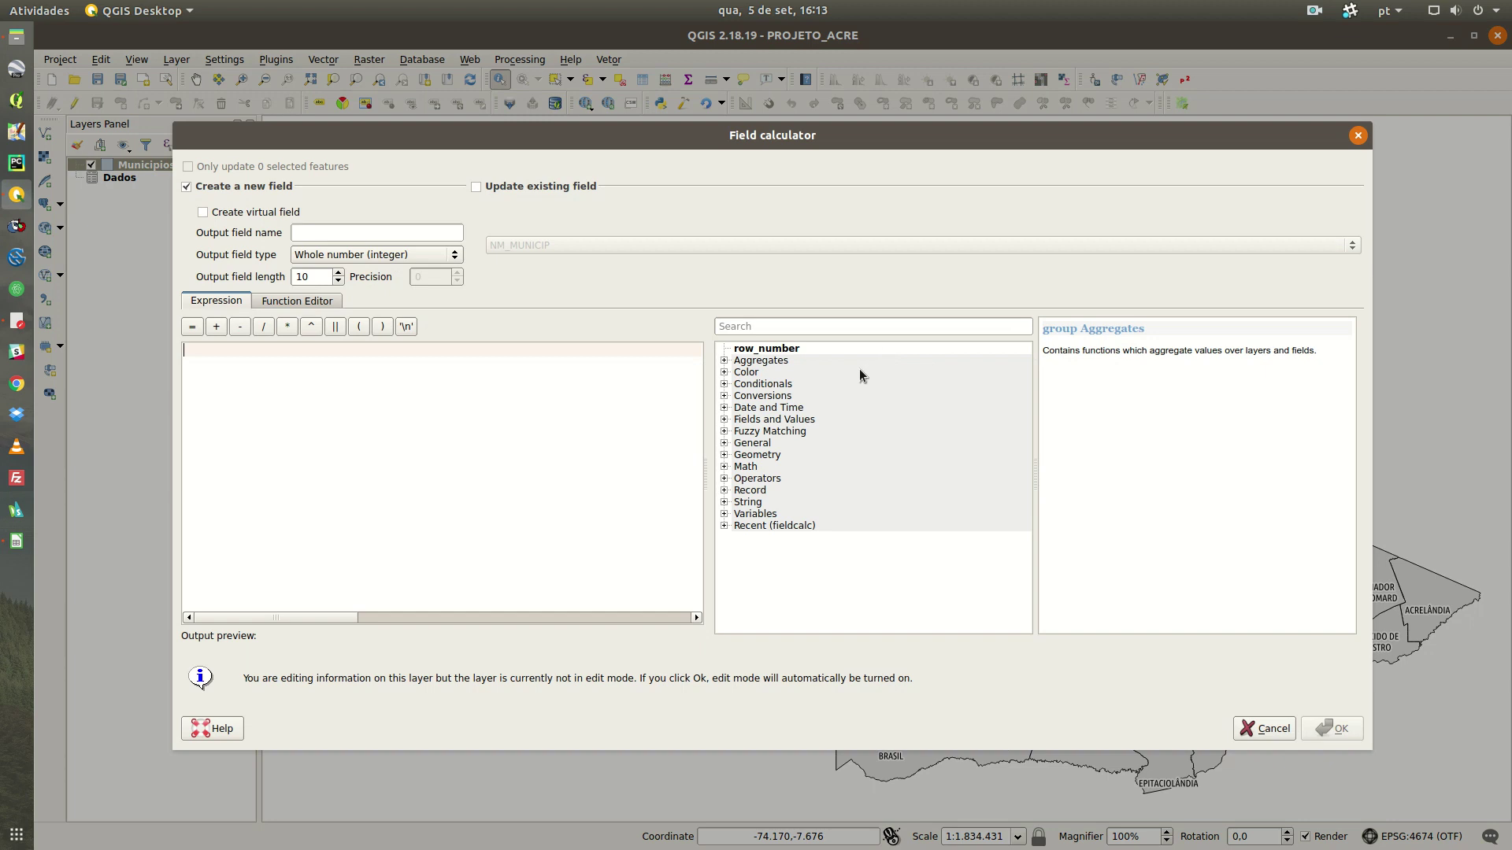
left_click(724, 371)
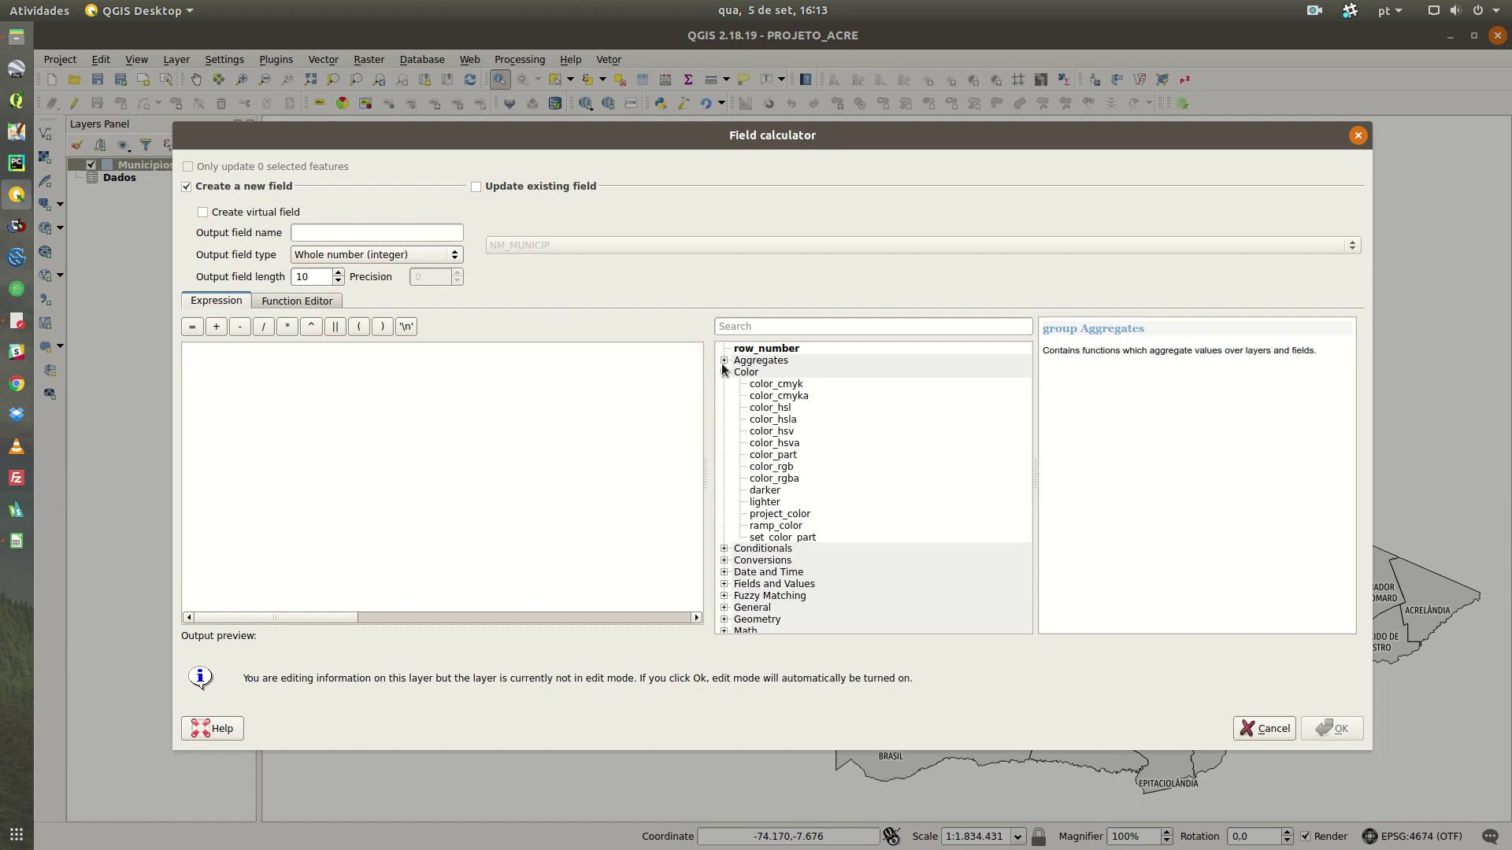
left_click(724, 360)
scroll(768, 459, "down", 2)
scroll(764, 455, "up", 1)
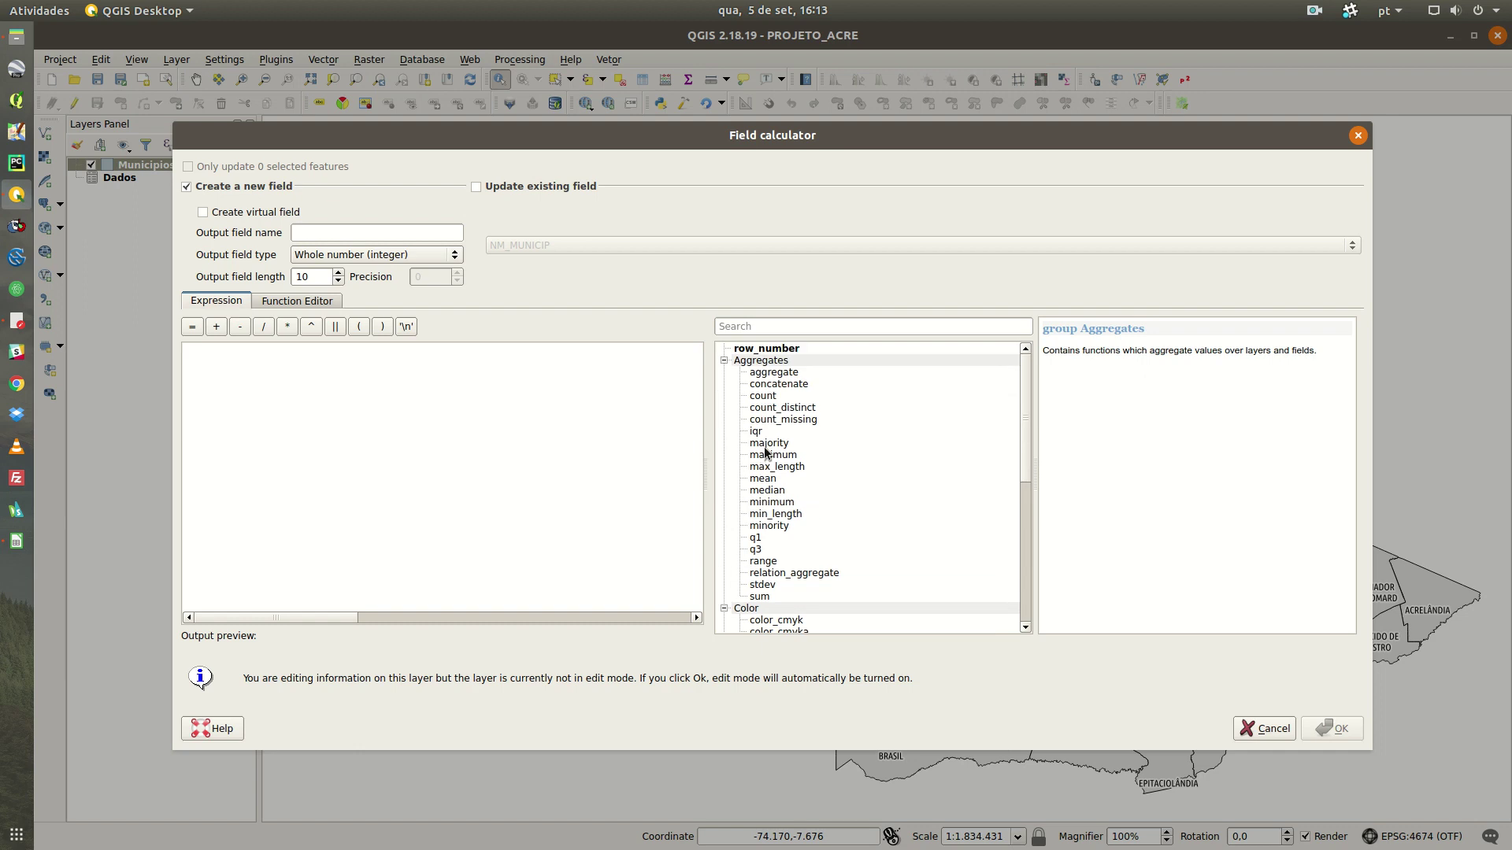
Read the aggregate function's syntax, arguments and examples, look over the remaining function groups, and close the field calculator without calculating.
left_click(765, 373)
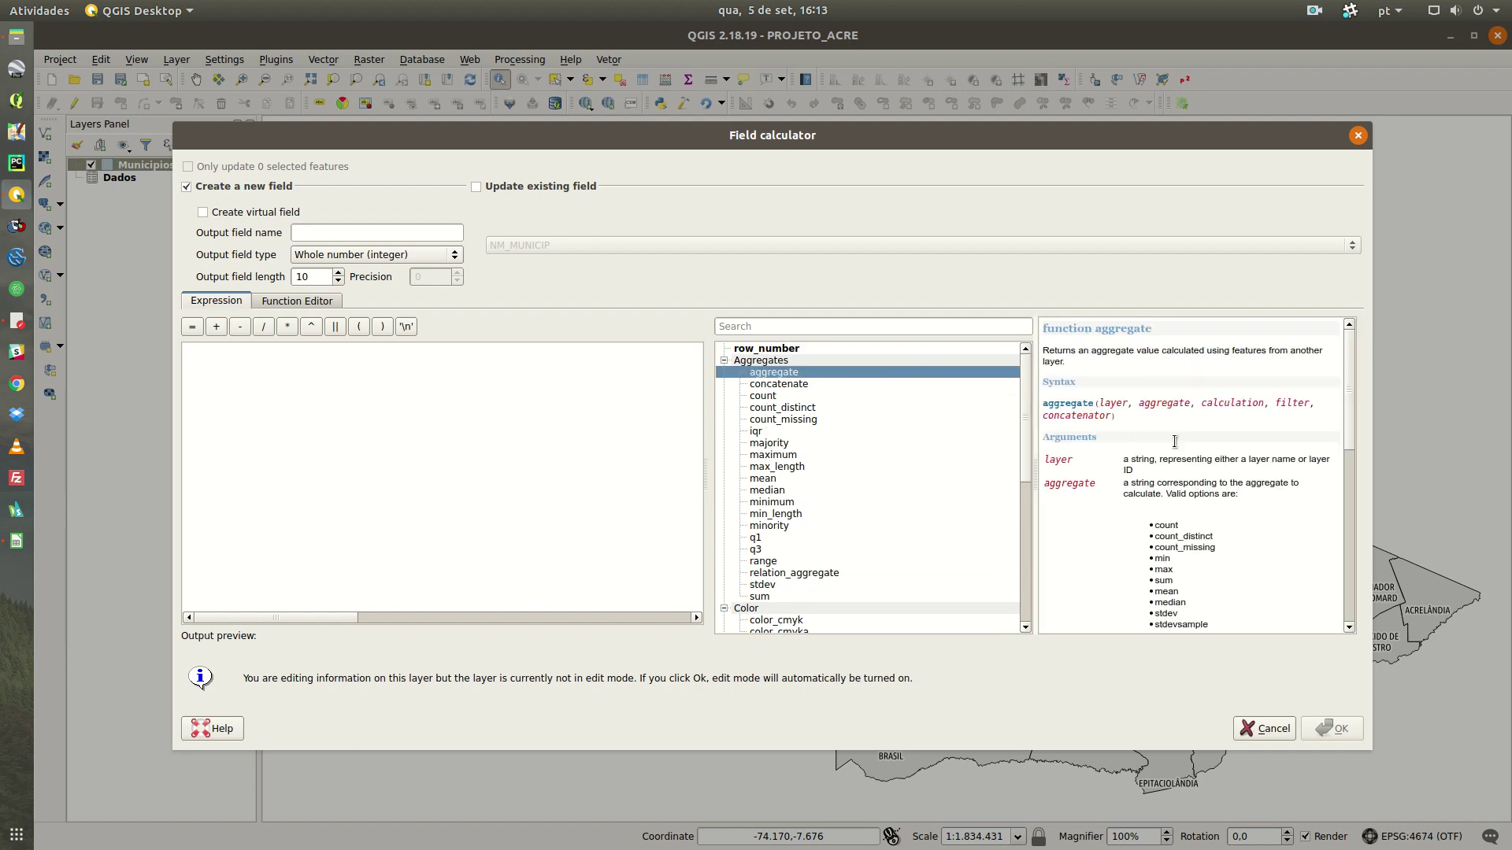
scroll(1157, 433, "down", 6)
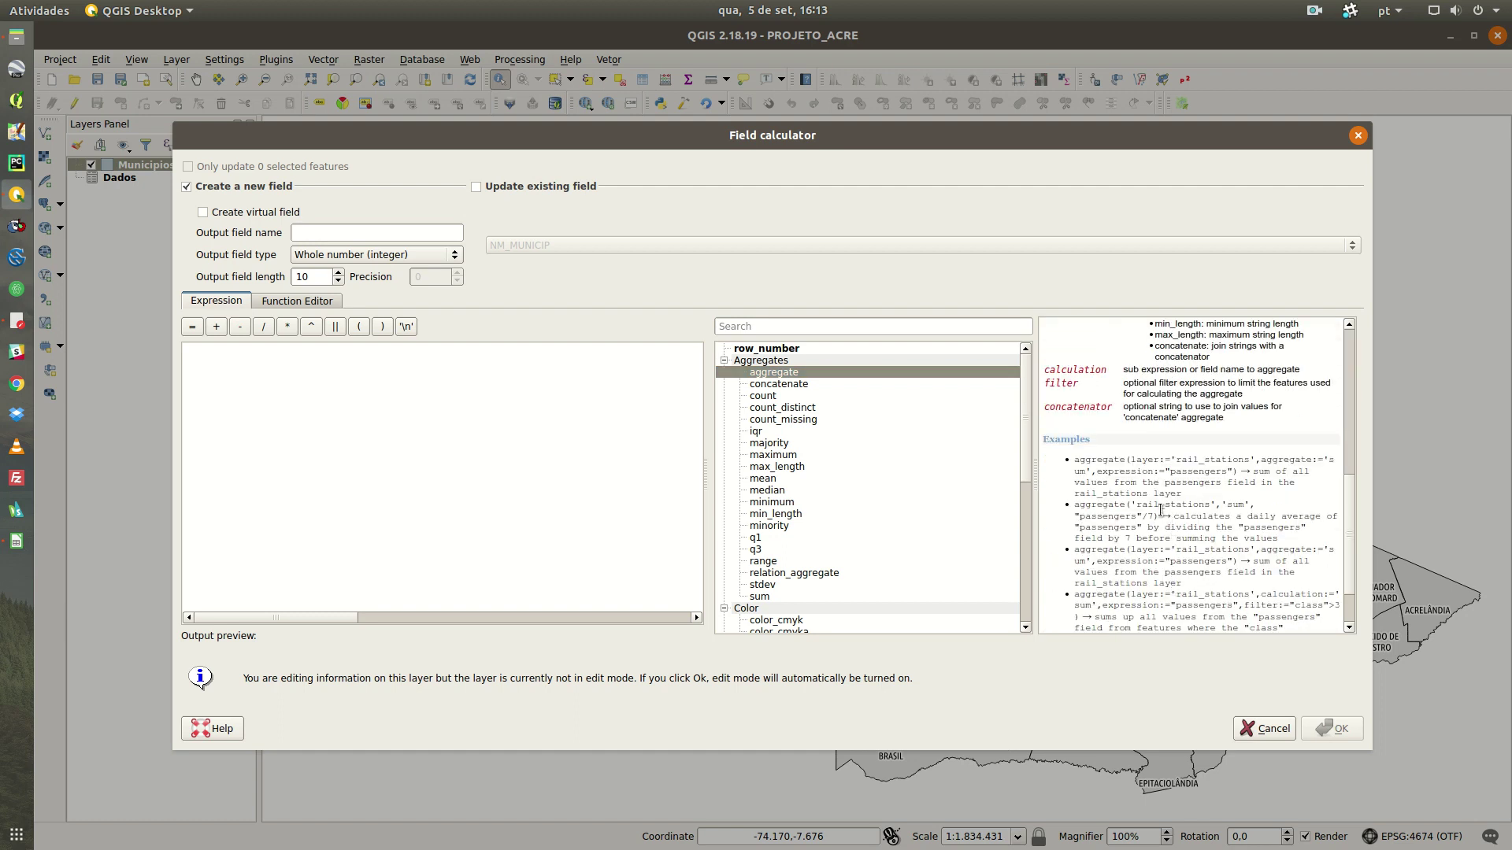
scroll(1160, 506, "down", 1)
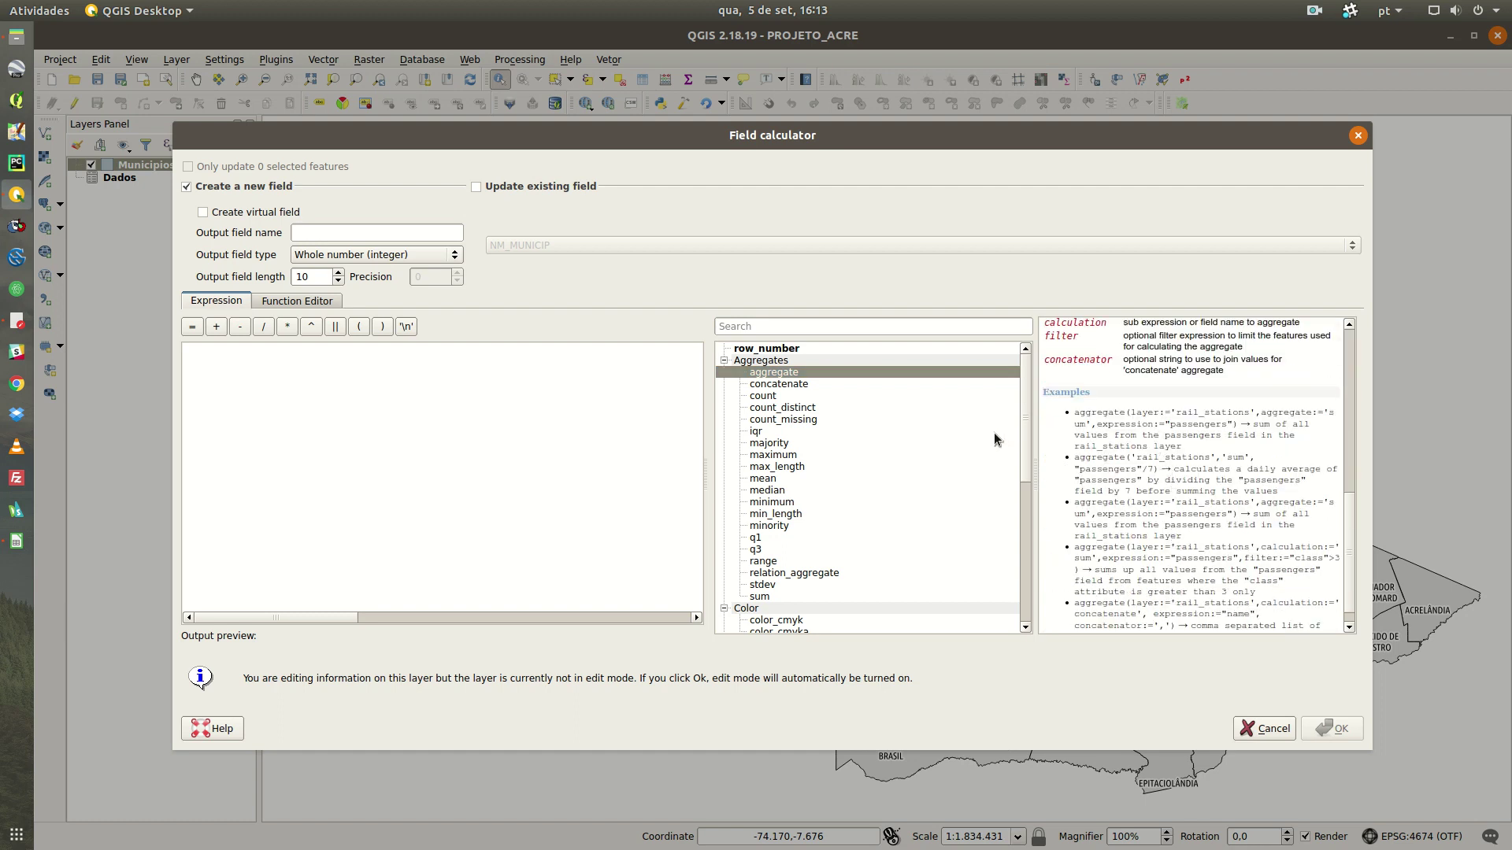
scroll(1168, 450, "down", 1)
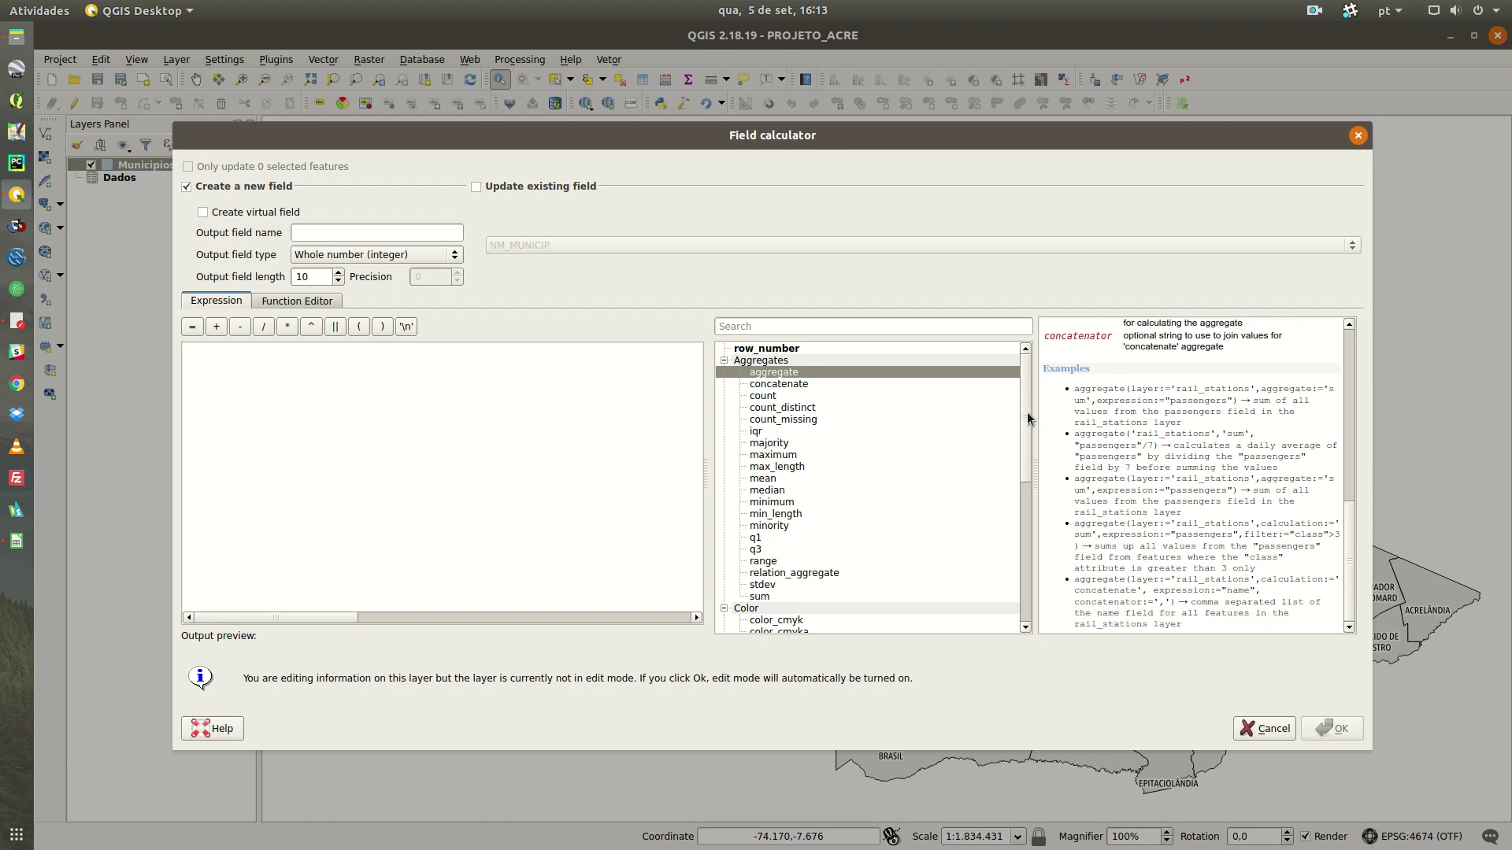
left_click(1022, 370)
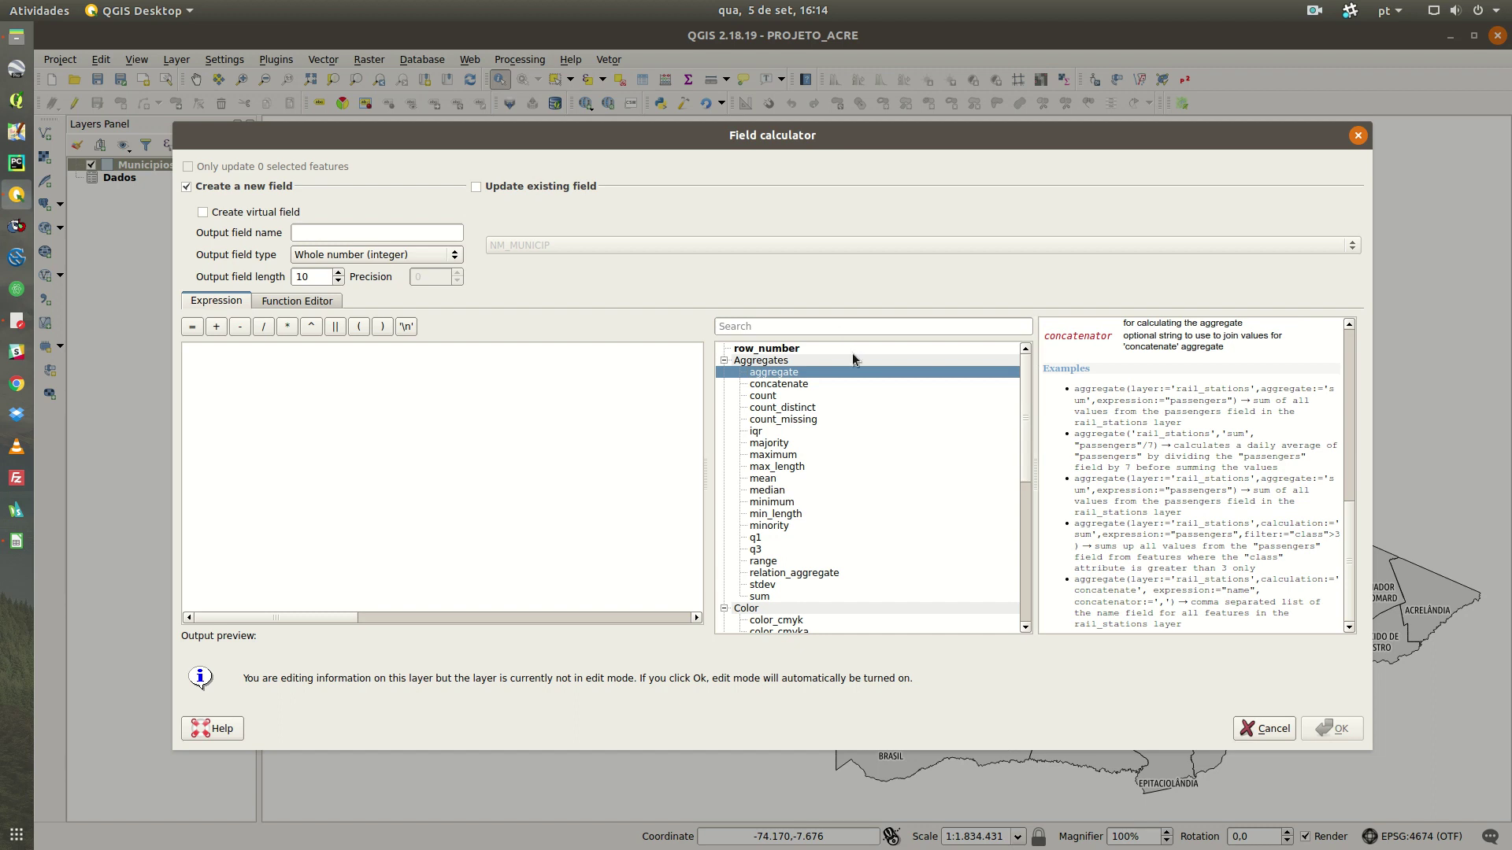
scroll(838, 463, "down", 9)
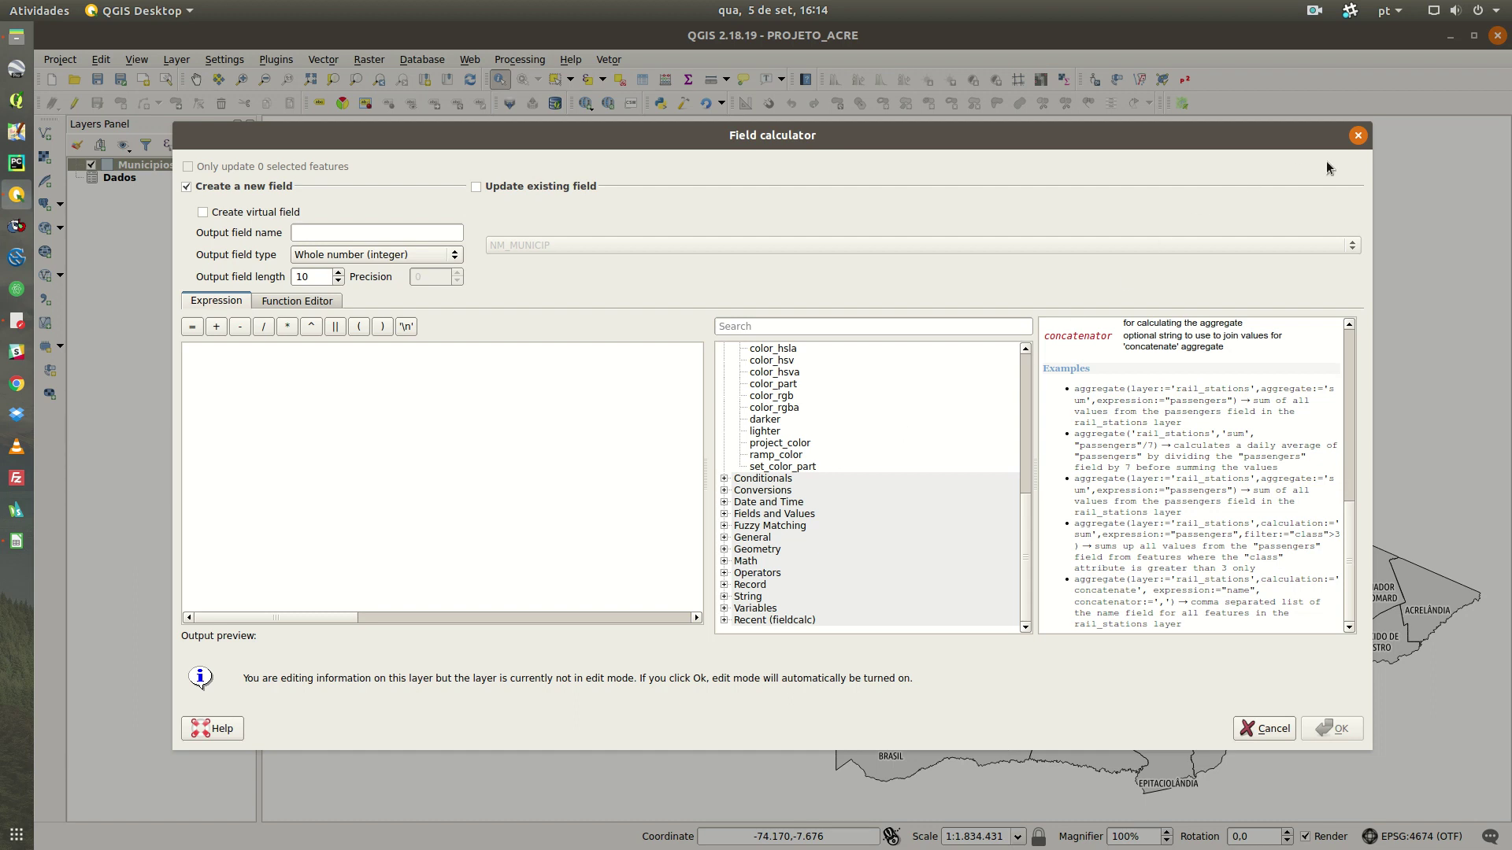
left_click(1357, 135)
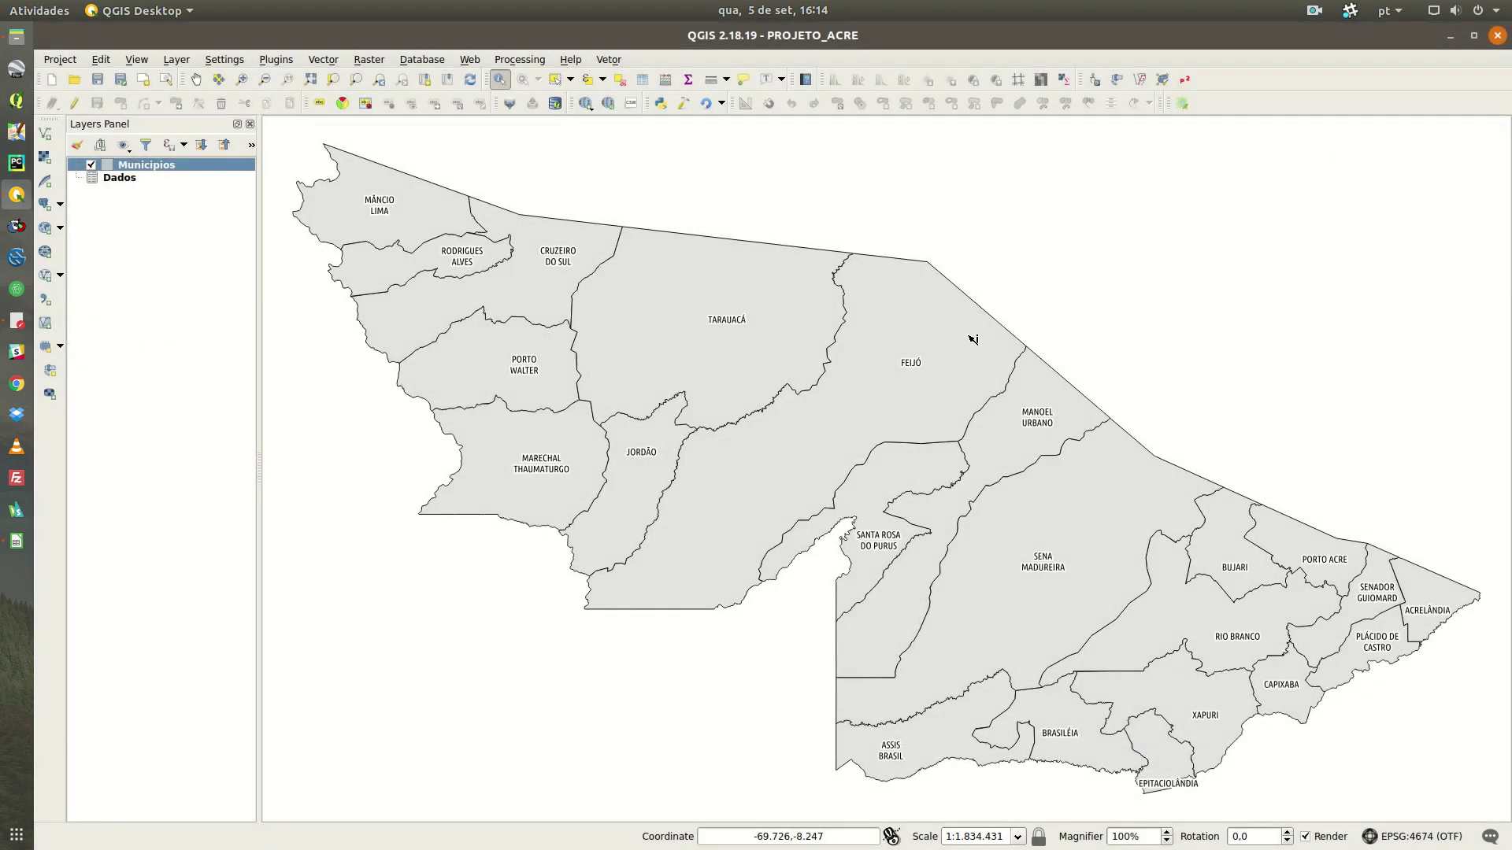